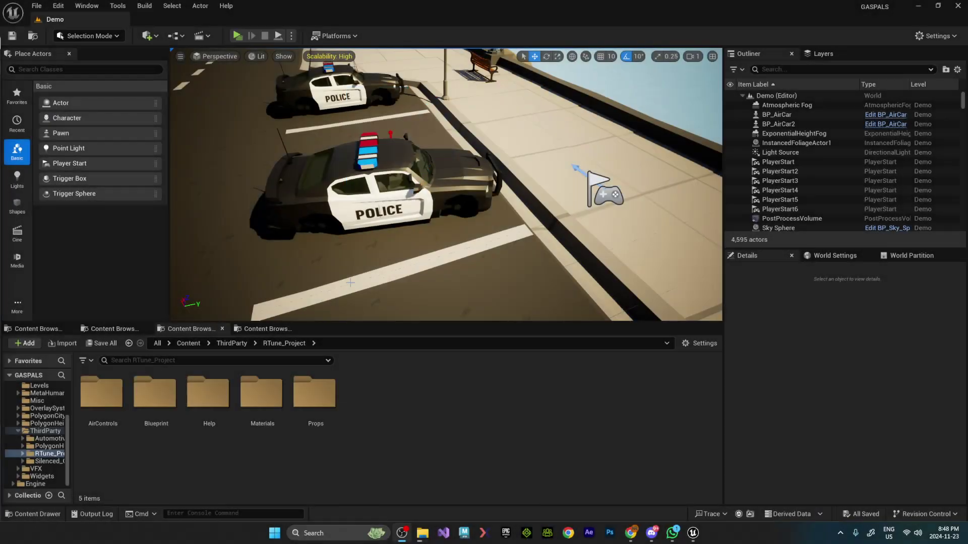
mouse_move(496, 227)
right_mouse_down()
mouse_move(472, 197)
mouse_move(477, 225)
mouse_move(482, 215)
mouse_move(503, 218)
right_mouse_up()
scroll(473, 198, "up", 4)
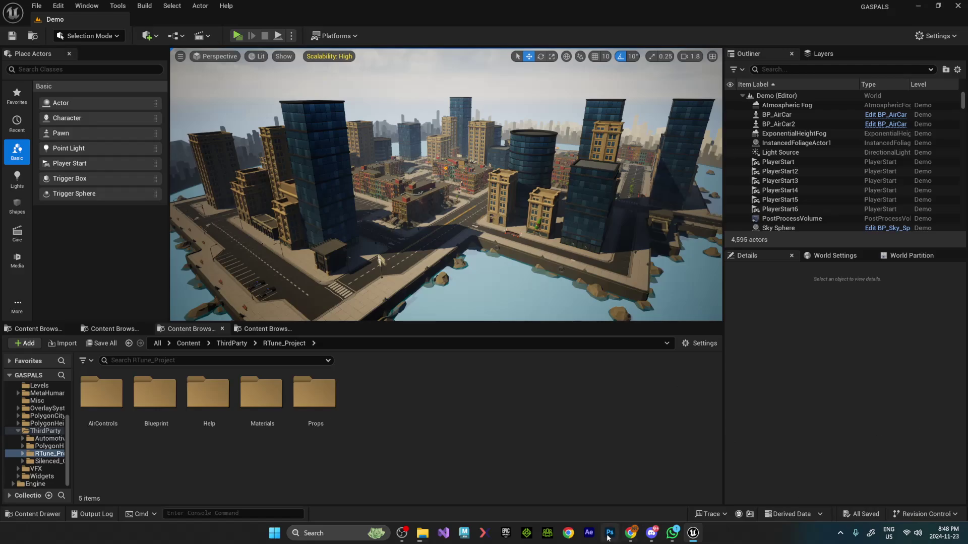
Switch to the browser and look over the Synty Store's All Access Pass page up to its opening banner
key("alt+Tab")
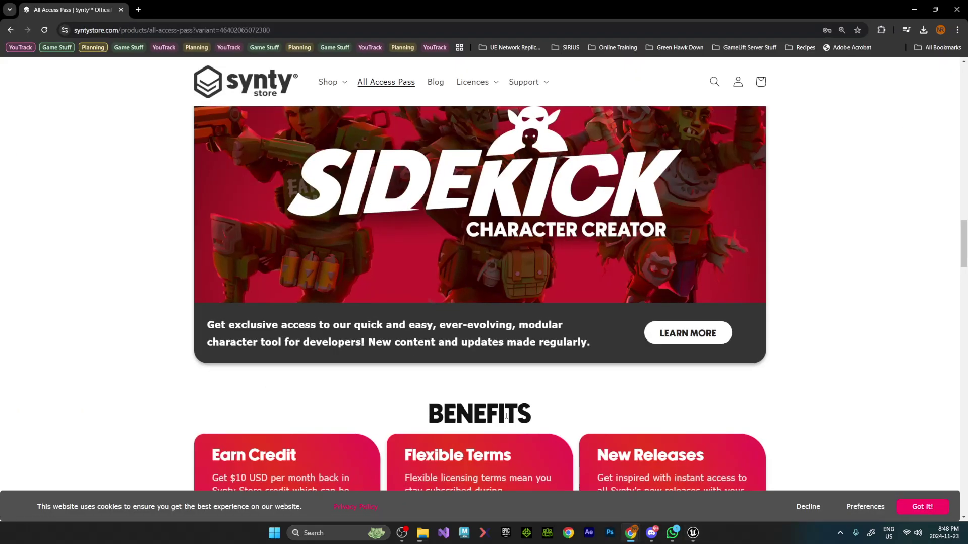
scroll(317, 189, "up", 10)
scroll(317, 189, "up", 5)
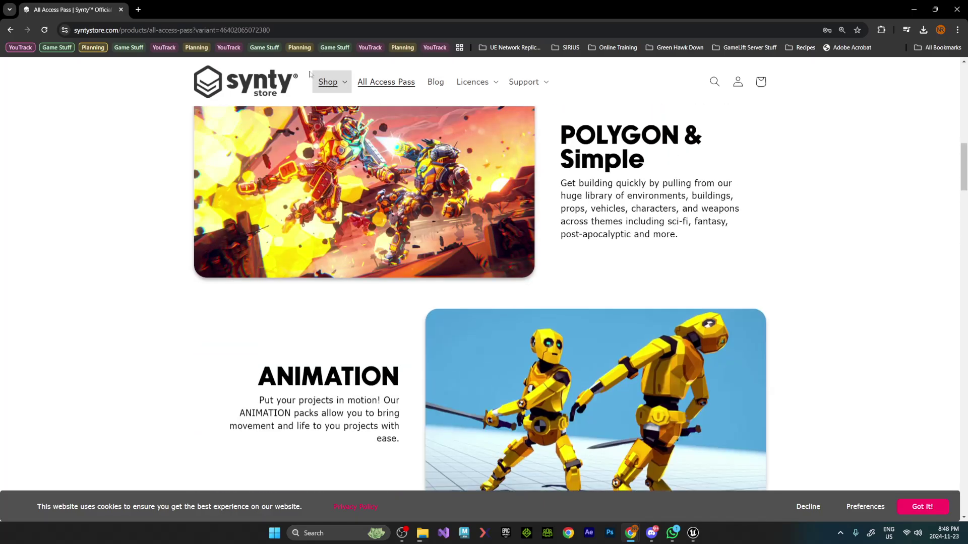
left_click(327, 82)
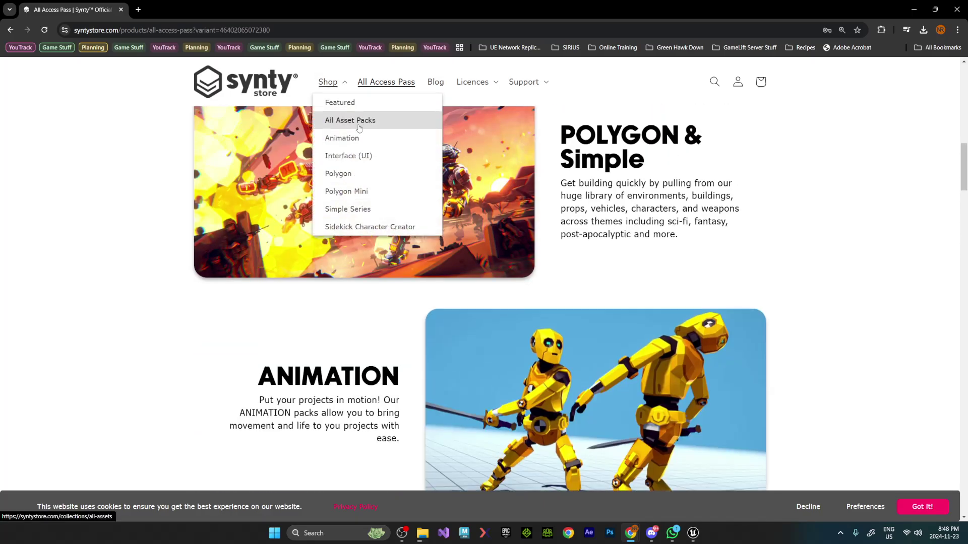
left_click(327, 82)
scroll(308, 283, "up", 2)
scroll(308, 287, "up", 3)
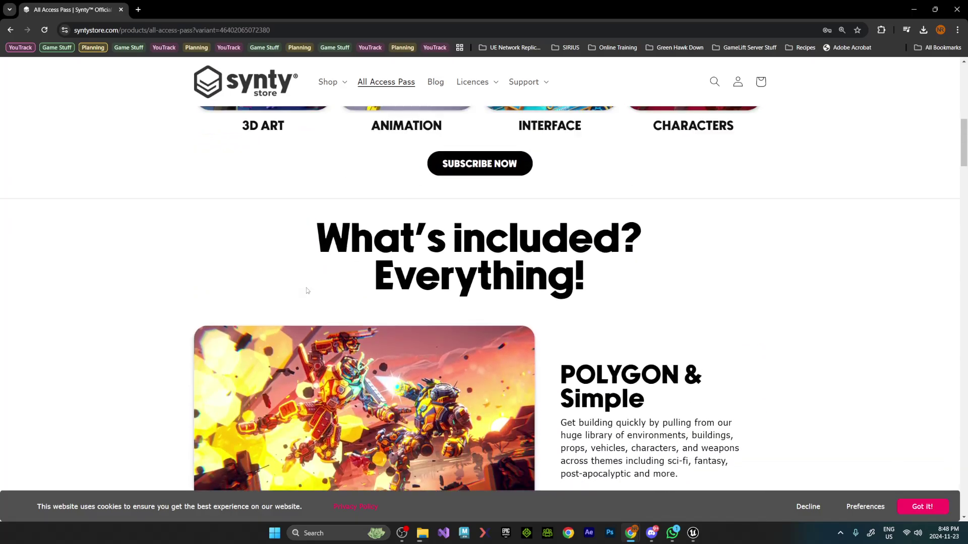
scroll(292, 267, "up", 7)
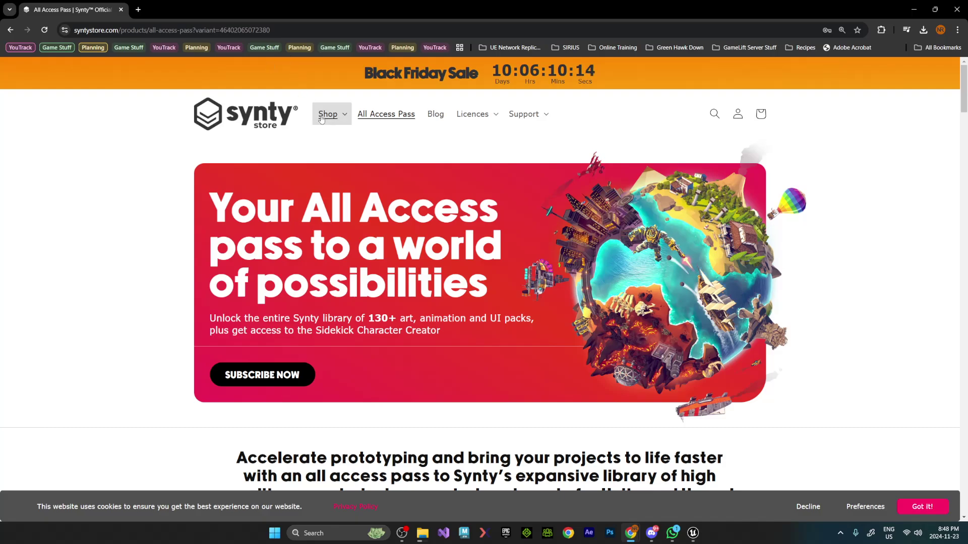
Open the store's All Asset Packs collection and browse the first page of packs
left_click(325, 121)
left_click(331, 151)
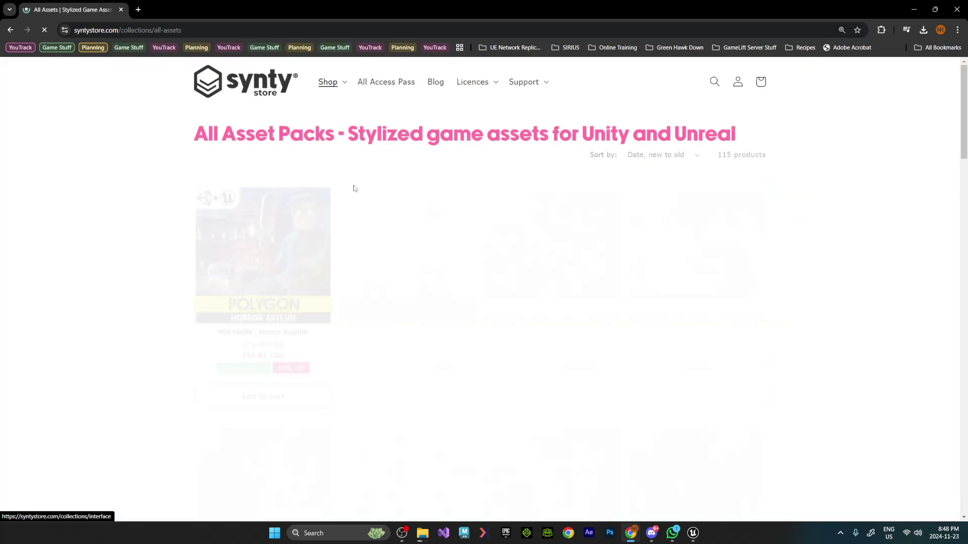
scroll(580, 275, "down", 10)
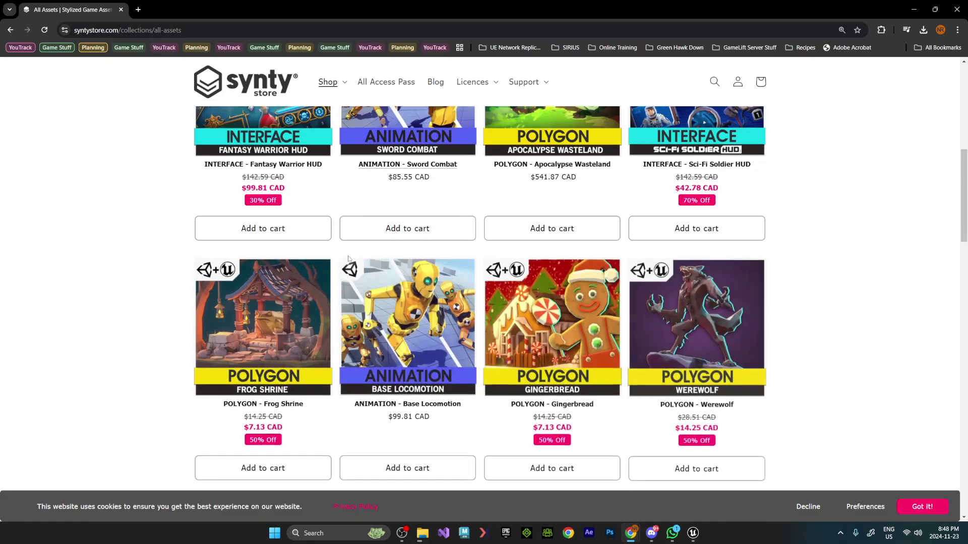
scroll(532, 283, "down", 3)
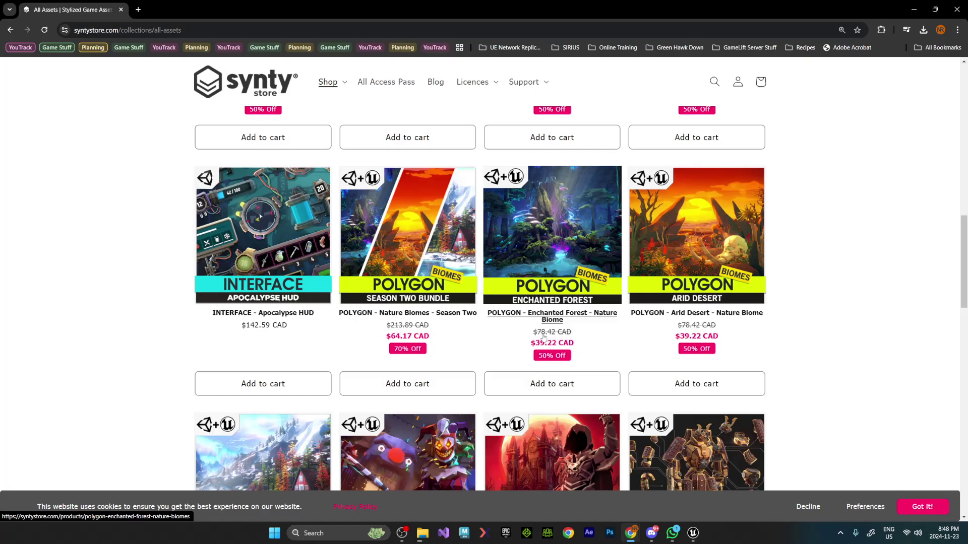
scroll(543, 337, "down", 15)
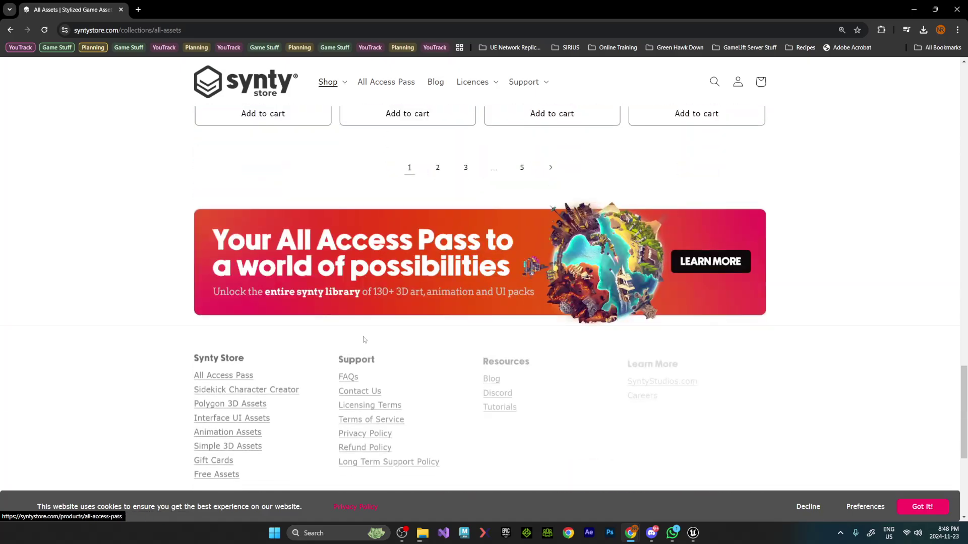
Go to page 2 of the asset packs and open the POLYGON MINI - City Pack product
scroll(363, 340, "up", 6)
left_click(436, 448)
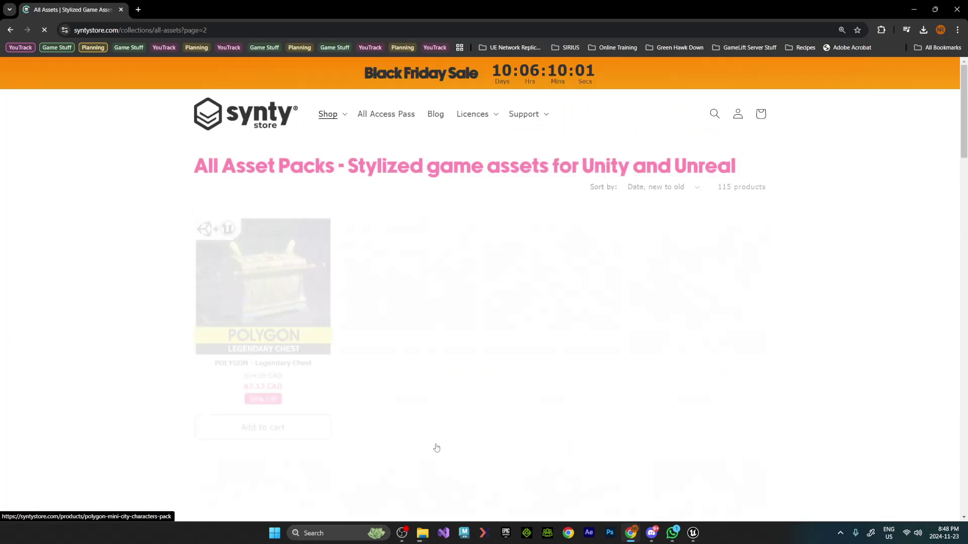
scroll(554, 302, "down", 4)
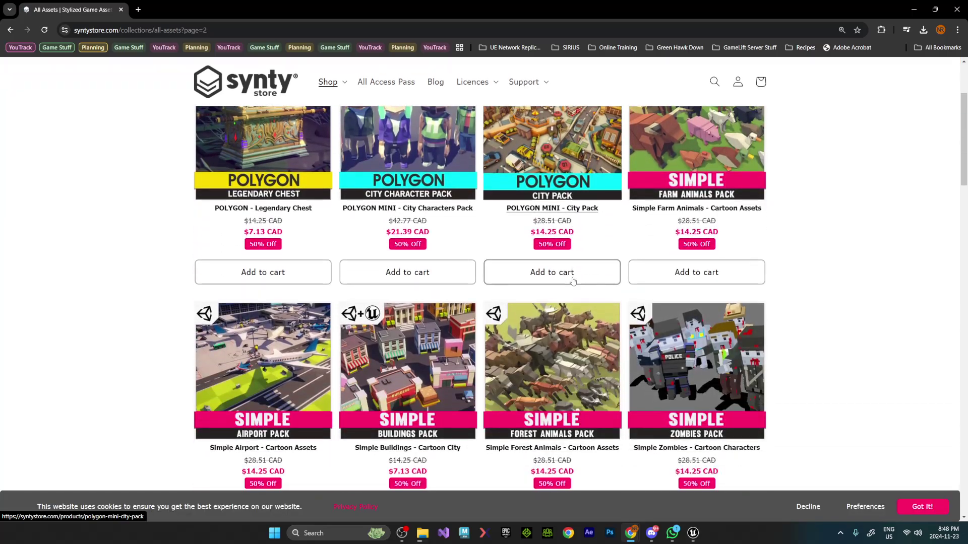
scroll(573, 281, "down", 1)
scroll(573, 281, "up", 4)
left_click(573, 281)
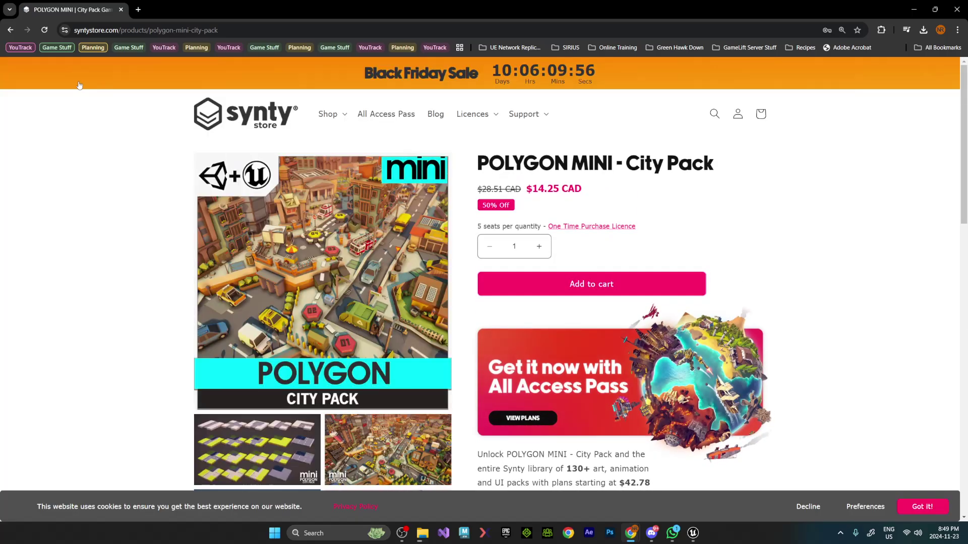
Return from the City Pack product to page 2 of the asset packs and browse the remaining packs
left_click(12, 32)
scroll(314, 332, "down", 4)
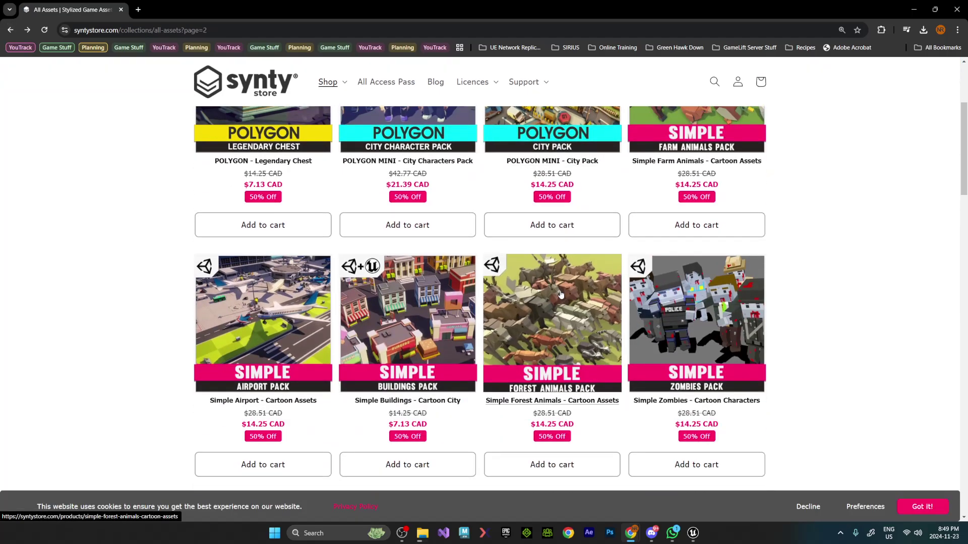
scroll(314, 331, "down", 1)
scroll(327, 332, "down", 10)
scroll(476, 338, "up", 14)
Open the store's Polygon collection and browse the packs on its first page
left_click(328, 114)
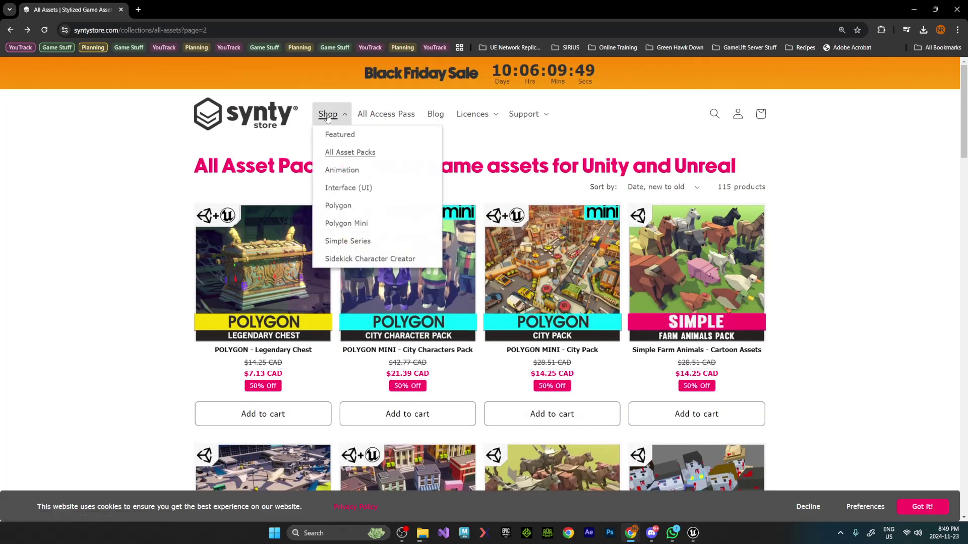
left_click(341, 206)
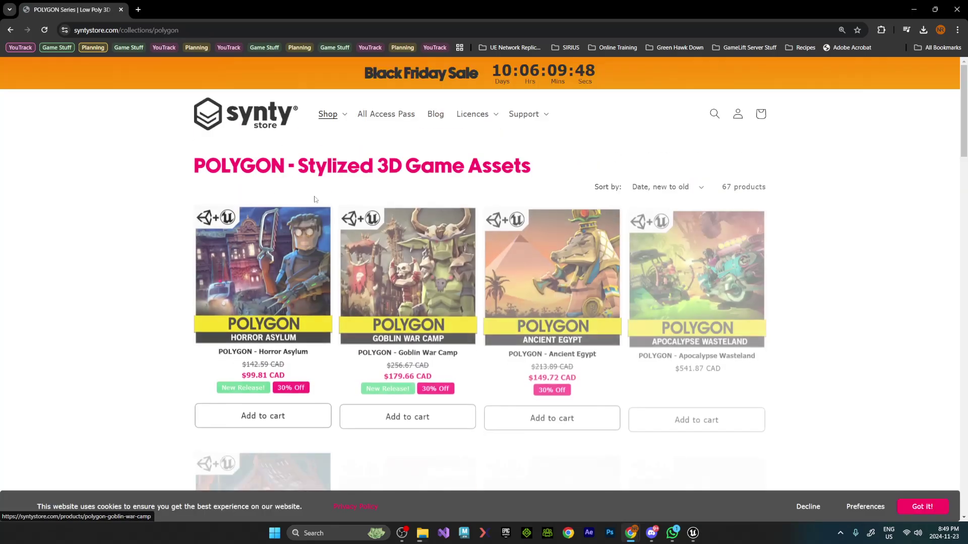
scroll(540, 293, "down", 6)
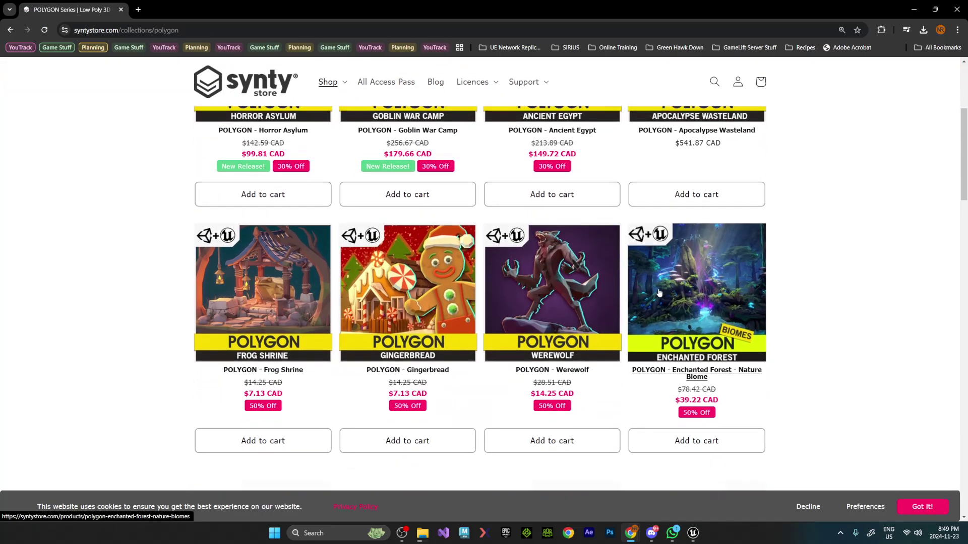
scroll(610, 290, "down", 10)
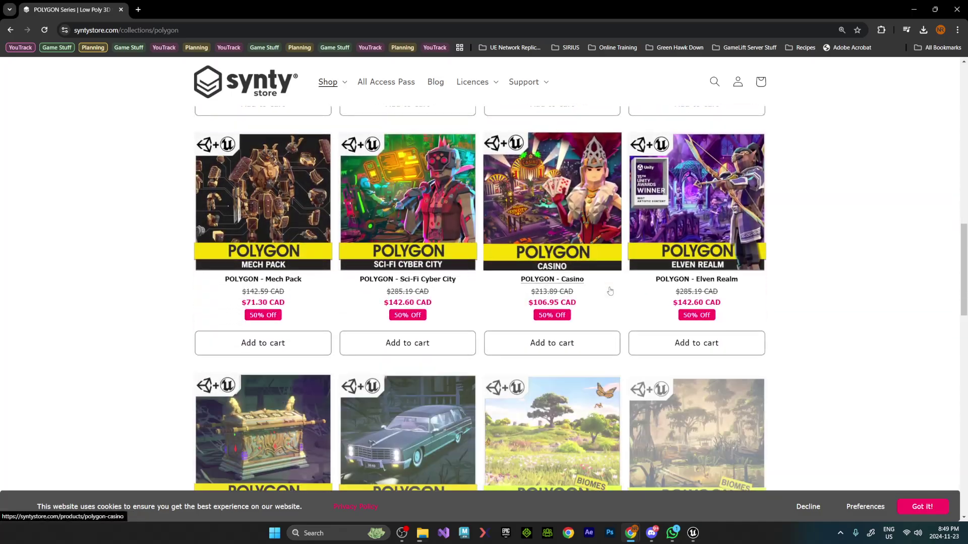
scroll(610, 291, "down", 6)
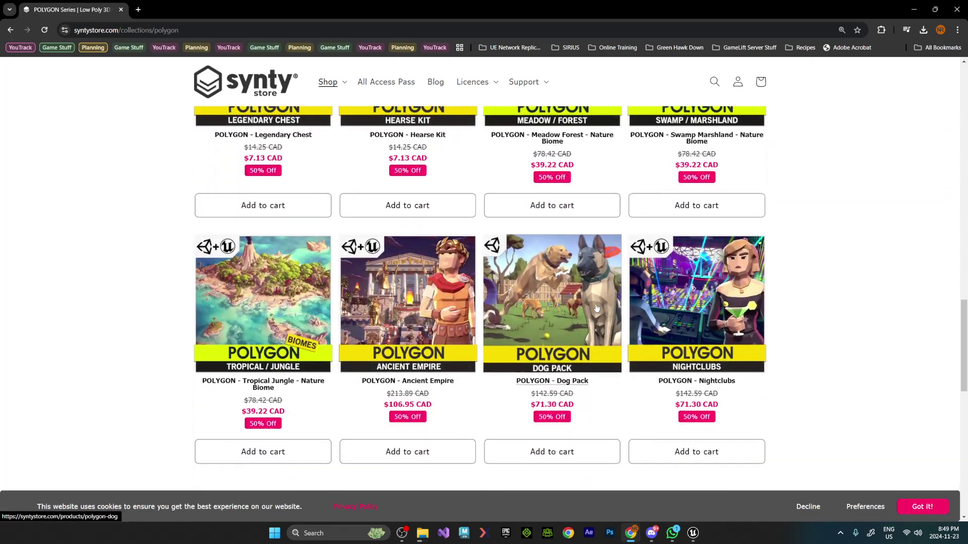
scroll(597, 308, "down", 2)
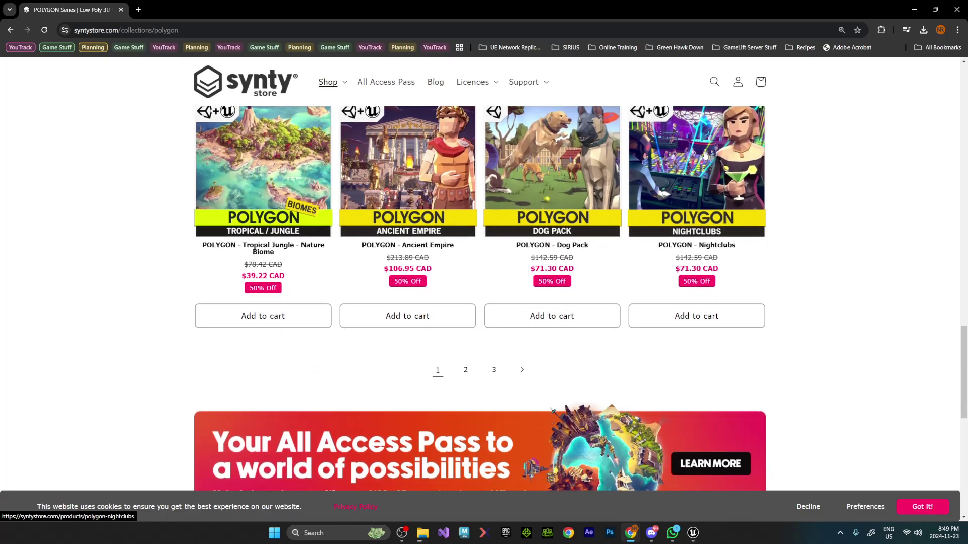
Browse page 2 of the Polygon collection and open the POLYGON - Street Racer pack
left_click(466, 370)
scroll(682, 266, "down", 3)
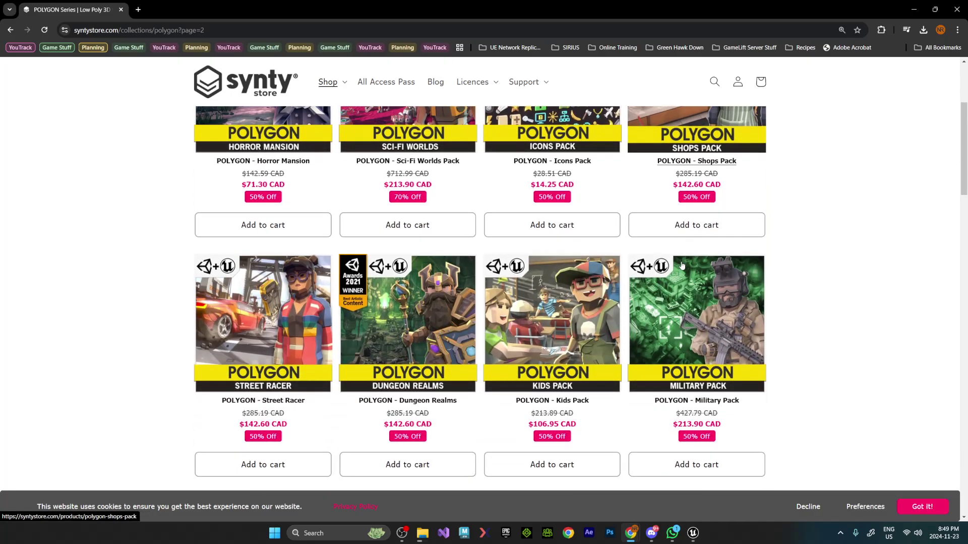
scroll(531, 241, "down", 2)
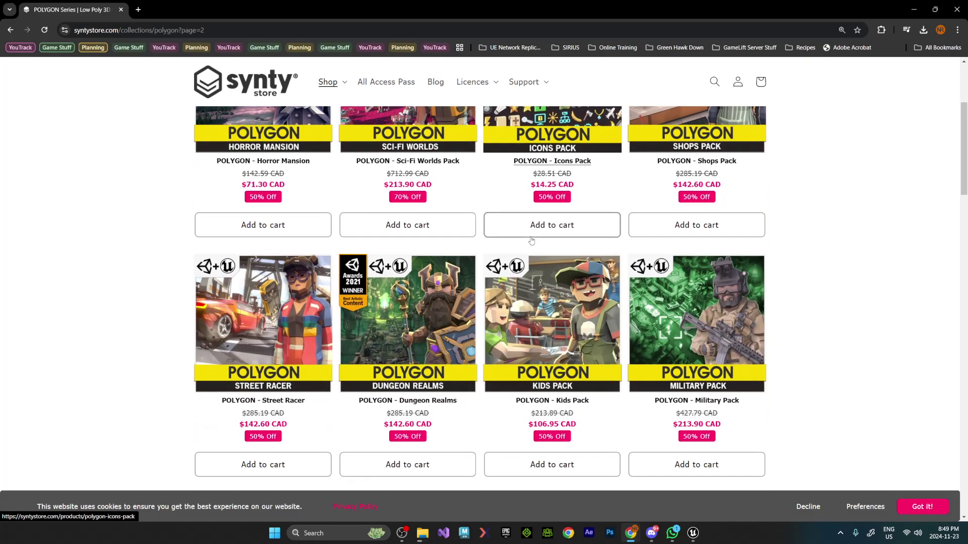
scroll(531, 240, "down", 2)
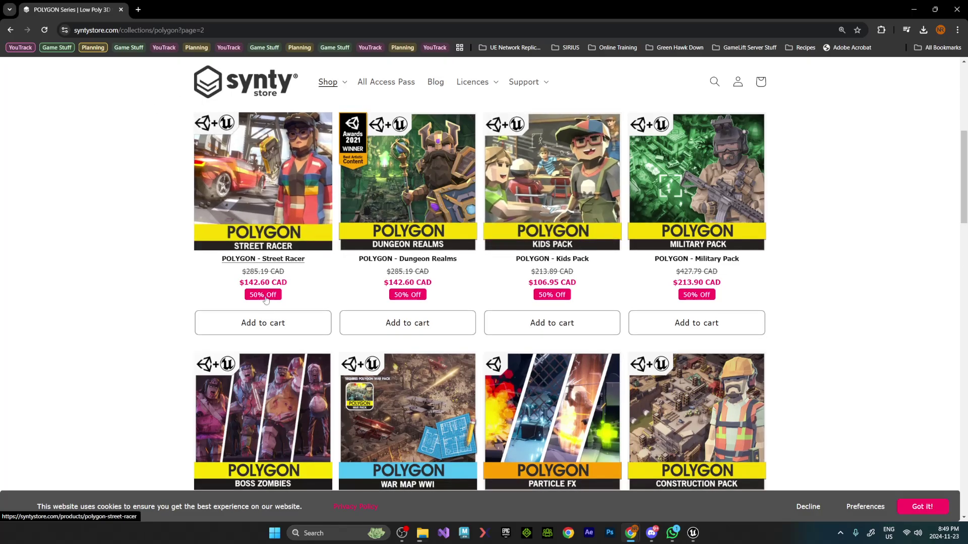
left_click(284, 202)
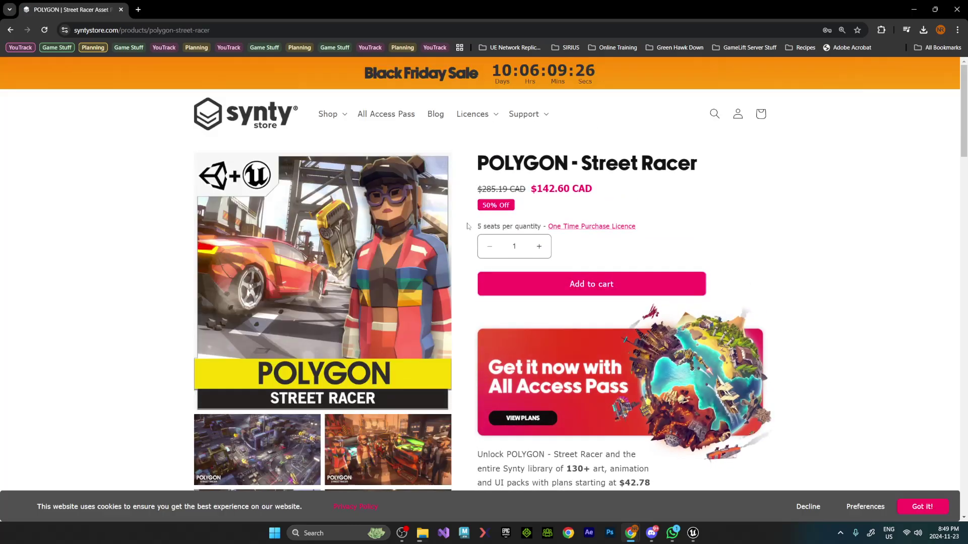
View the Street Racer pack's enlarged preview images one after another, and close the gallery
scroll(403, 210, "down", 1)
scroll(403, 210, "down", 1)
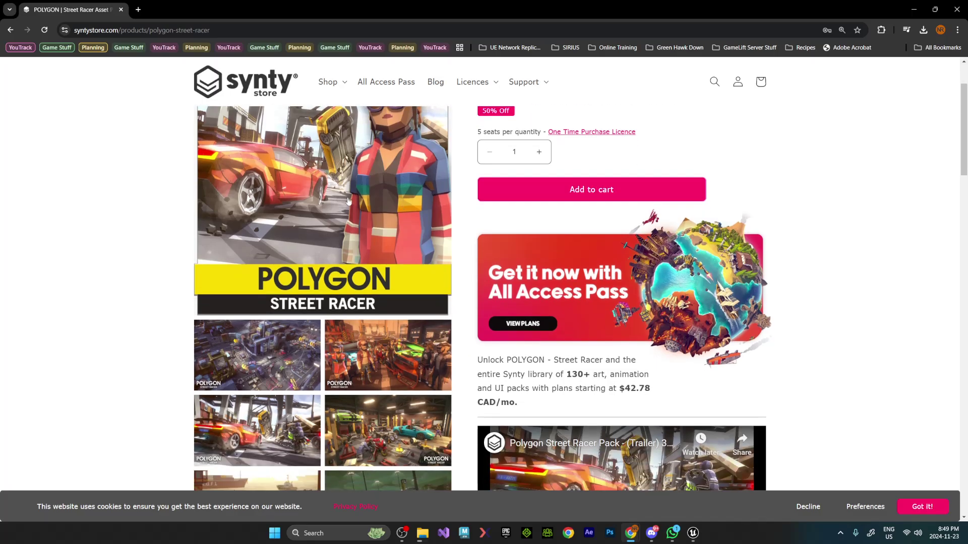
left_click(382, 209)
left_click(947, 291)
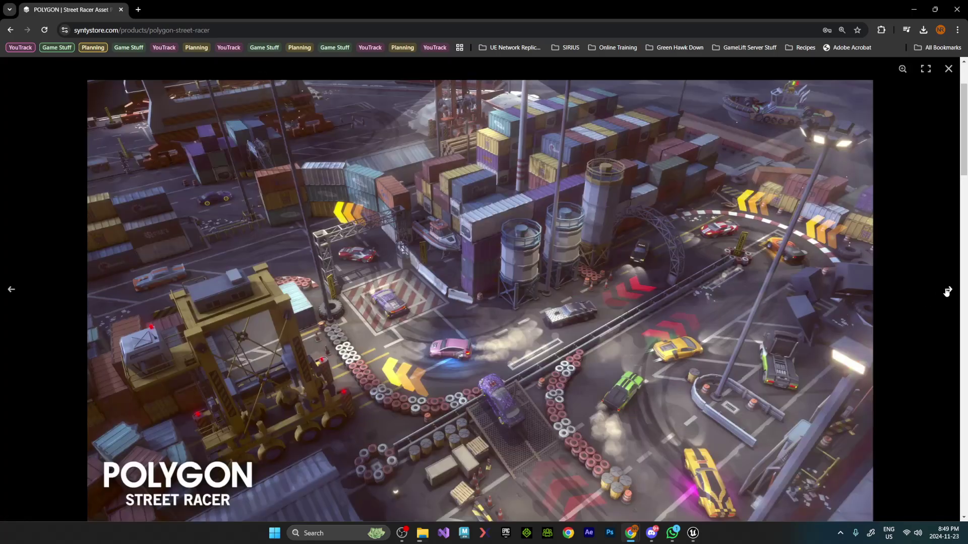
left_click(947, 291)
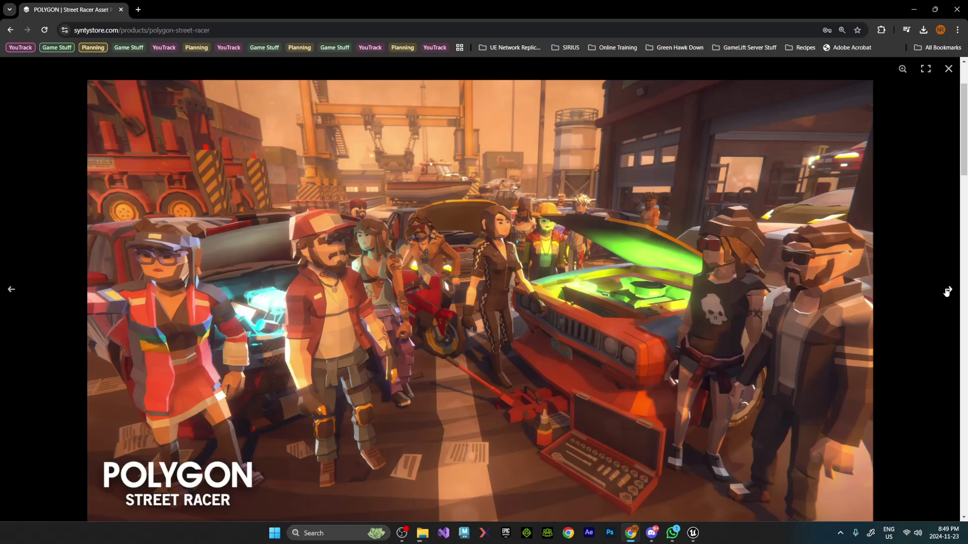
left_click(947, 291)
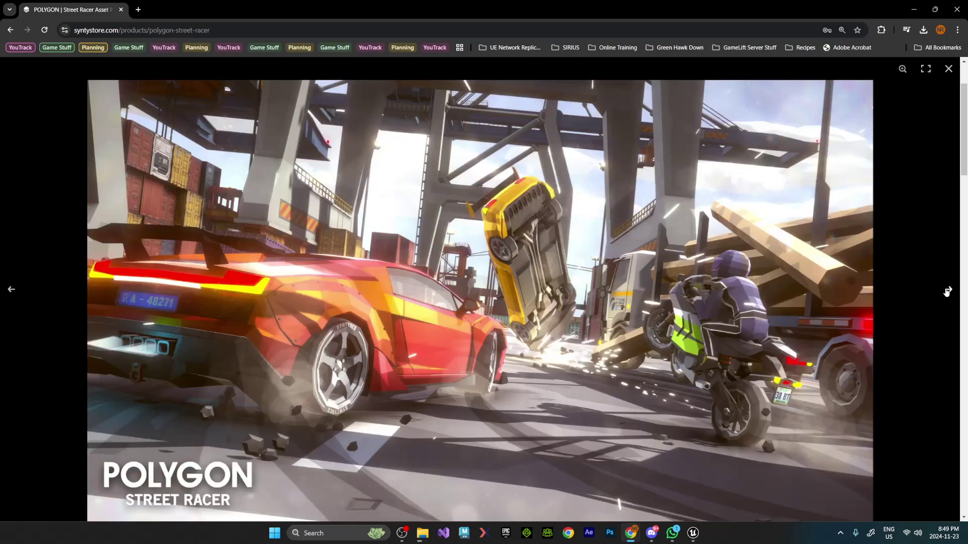
left_click(947, 291)
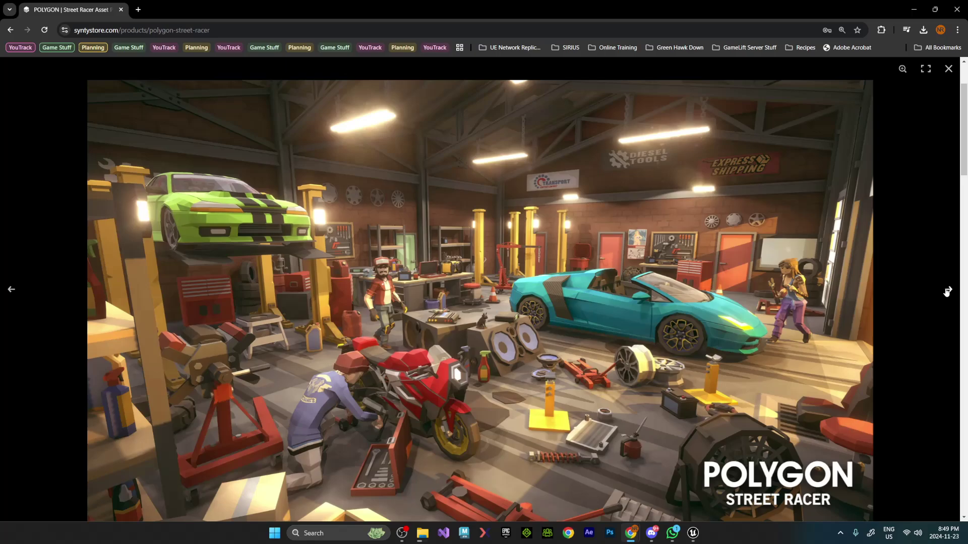
left_click(946, 290)
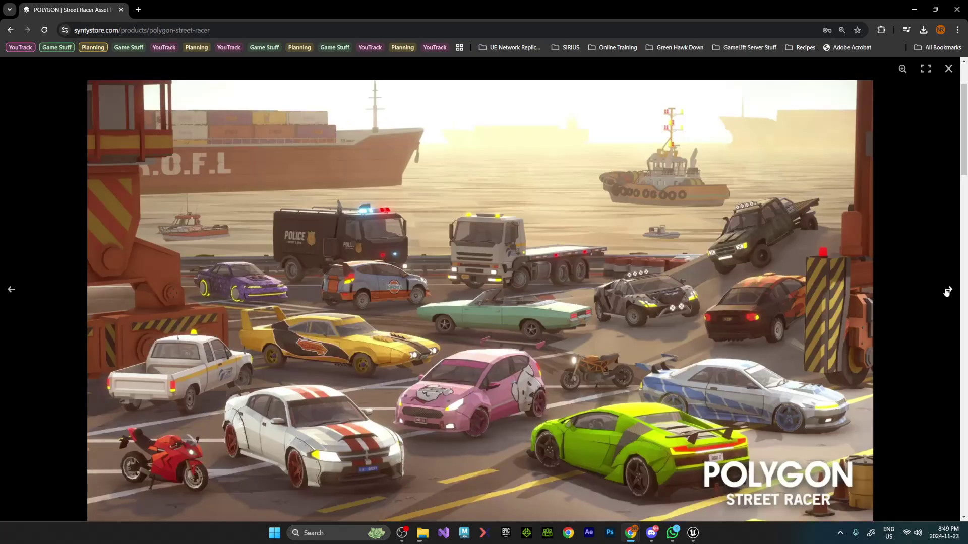
left_click(947, 291)
left_click(947, 291)
left_click(946, 291)
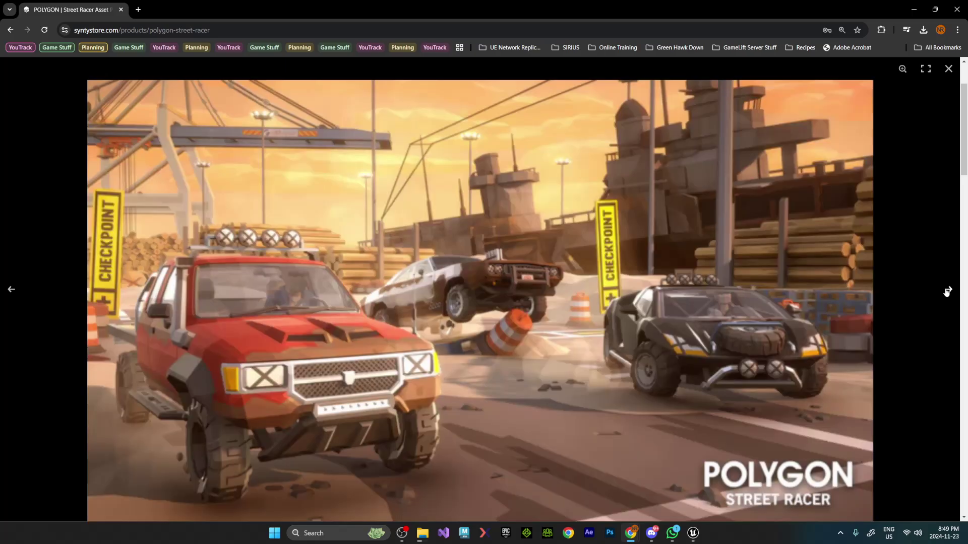
left_click(946, 291)
left_click(947, 291)
left_click(948, 68)
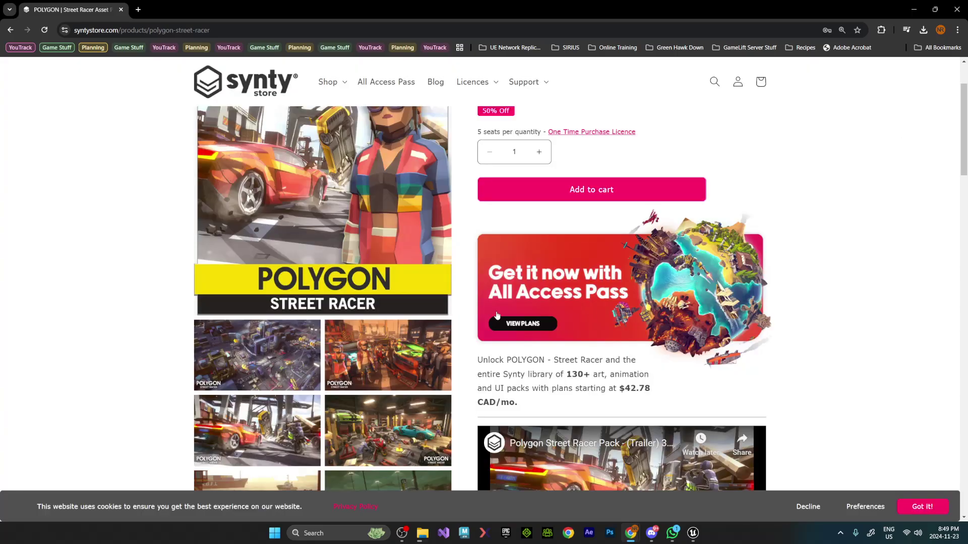
Return to the All Access Pass page and show its subscription pricing
scroll(498, 319, "up", 3)
left_click(379, 116)
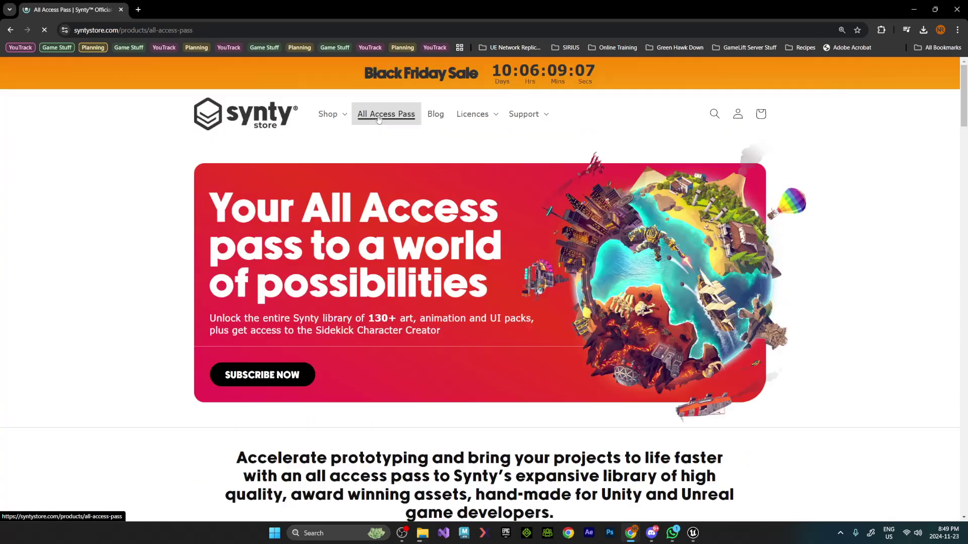
scroll(292, 313, "down", 1)
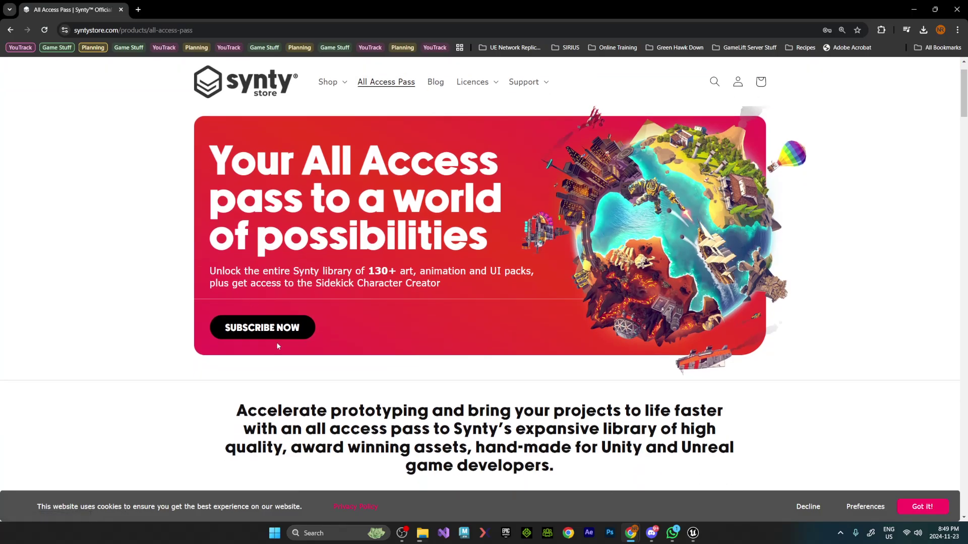
left_click(274, 337)
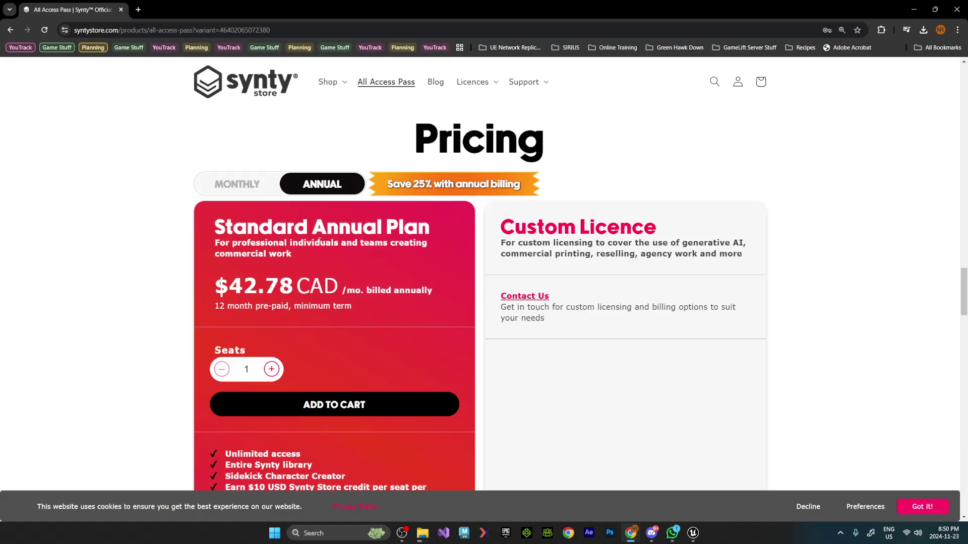
Switch to Unreal Editor and tour the Demo city level, from the skyline down to the parked police cars
left_click(914, 9)
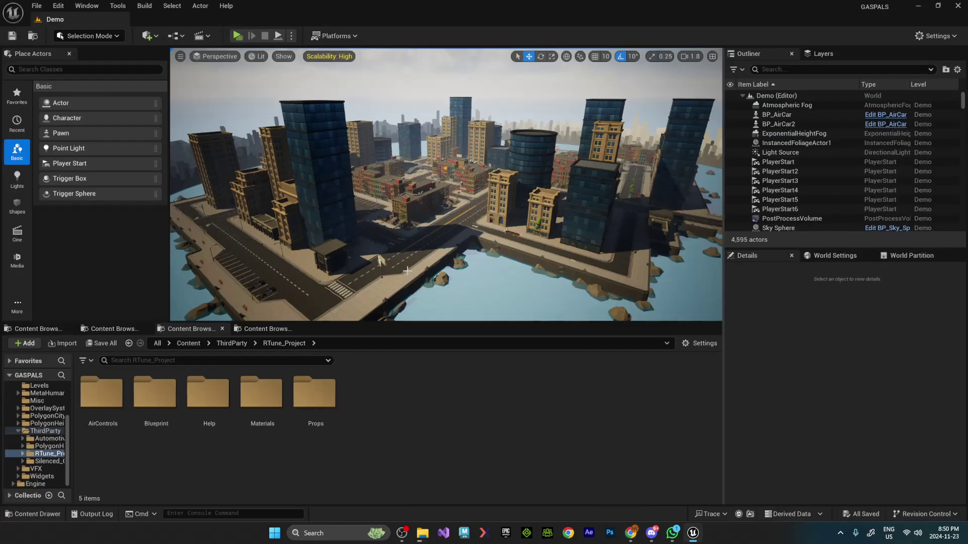
right_click_drag(433, 224, 433, 225)
right_click_drag(491, 211, 491, 211)
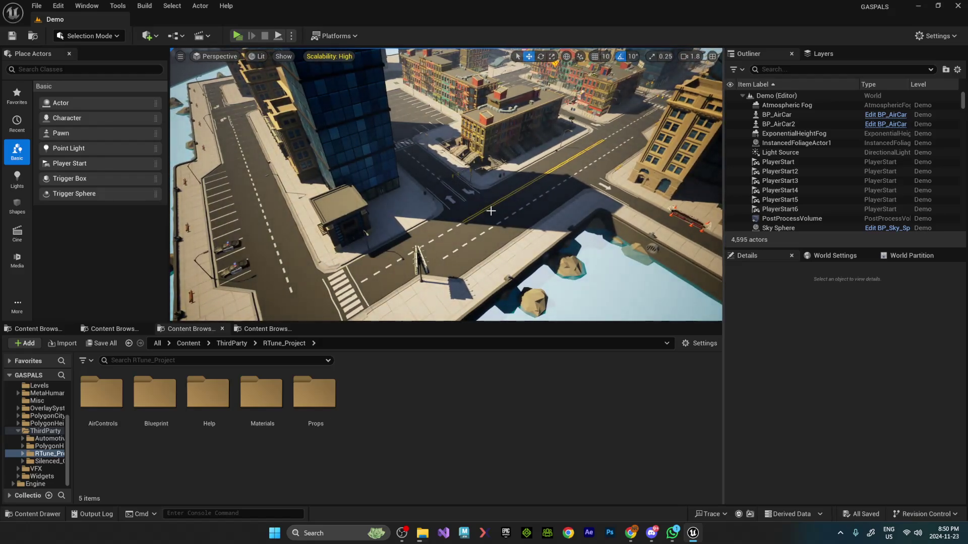
right_click_drag(490, 211, 490, 211)
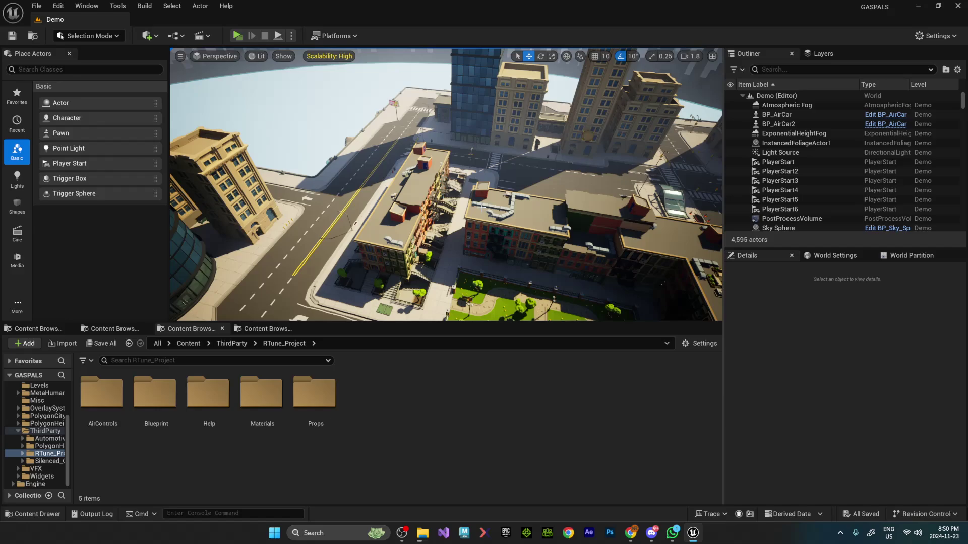
right_click_drag(490, 210, 481, 207)
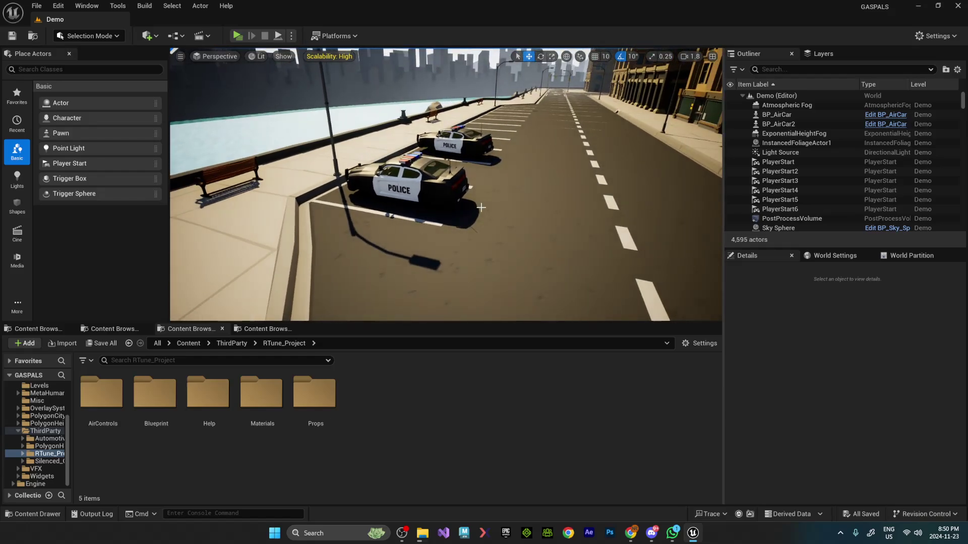
Review the play options, checking the Play As Client net mode, and close them without changing anything
left_click(293, 36)
mouse_move(332, 258)
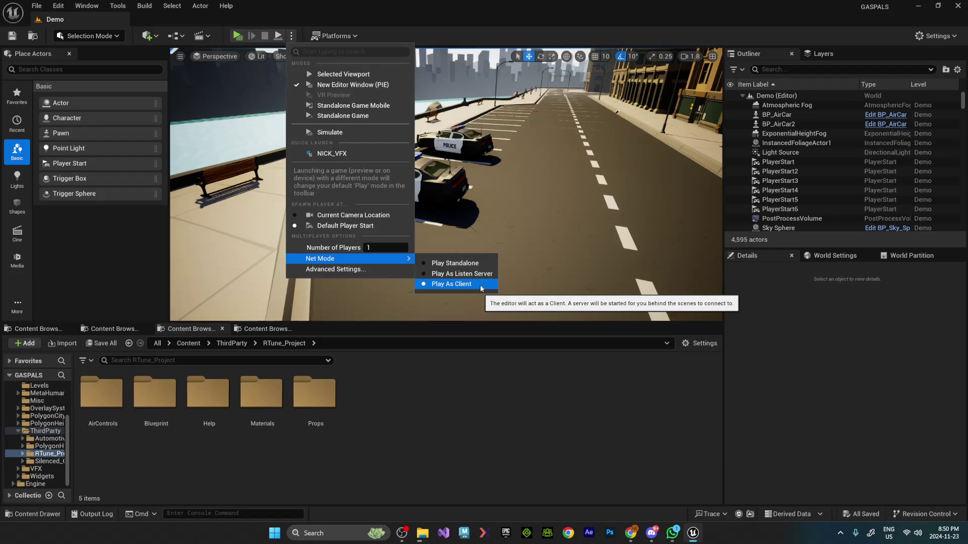
left_click(377, 18)
Select the BP_AirCar police car on the street and inspect both parked cars from several angles
right_click_drag(461, 167, 474, 199)
right_click_drag(415, 221, 415, 222)
left_click(415, 222)
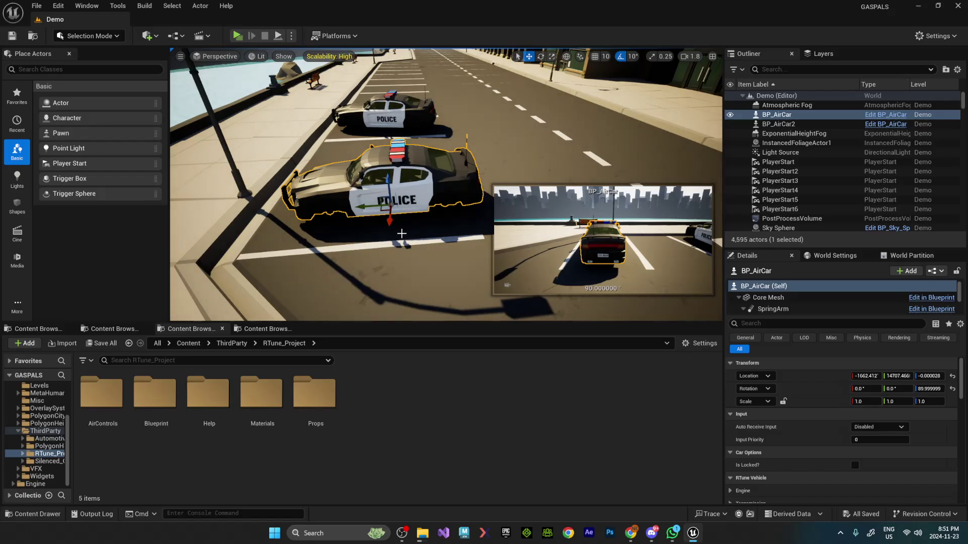
right_click_drag(404, 239, 405, 238)
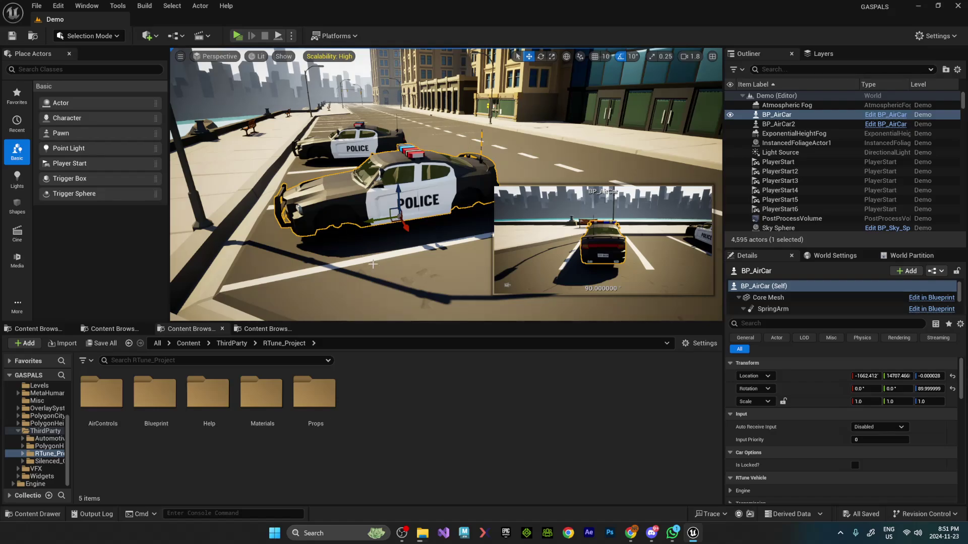
right_click_drag(373, 264, 374, 264)
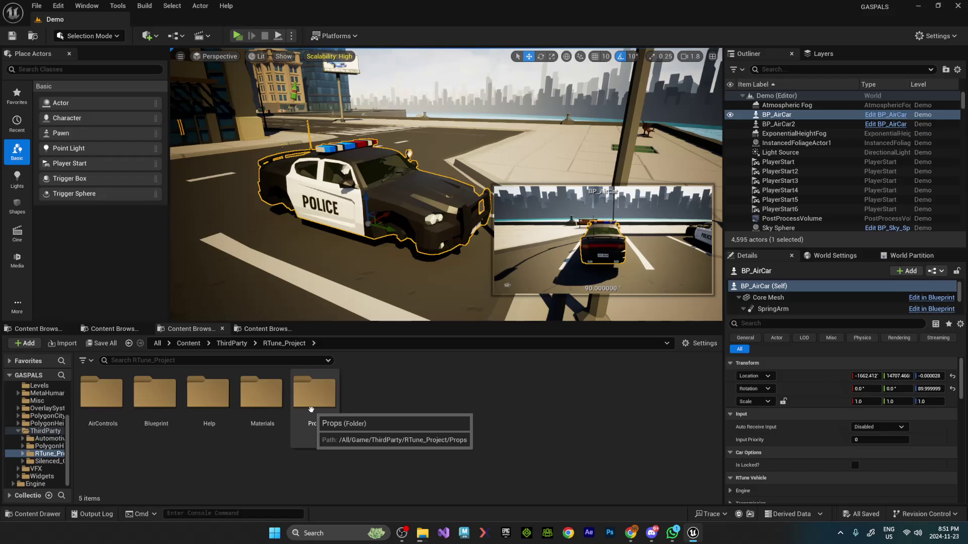
right_click_drag(355, 292, 403, 290)
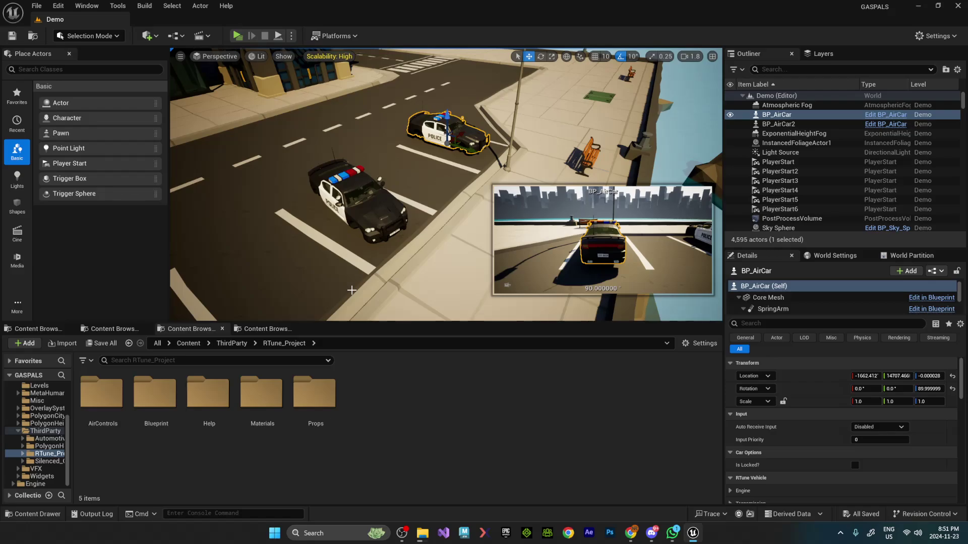
scroll(443, 204, "up", 5)
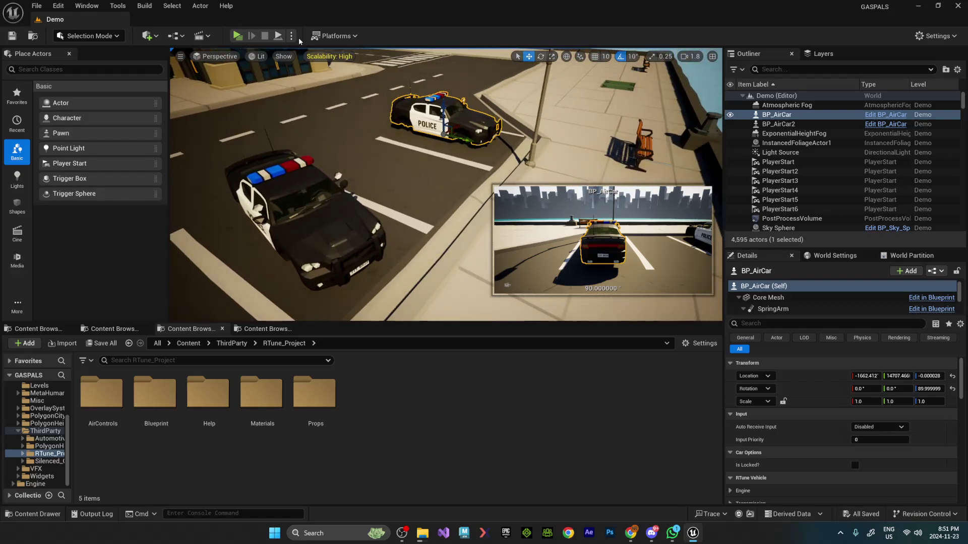
Start a play preview of the level and run and jump the SWAT character around the street to the parked police cars
left_click(239, 40)
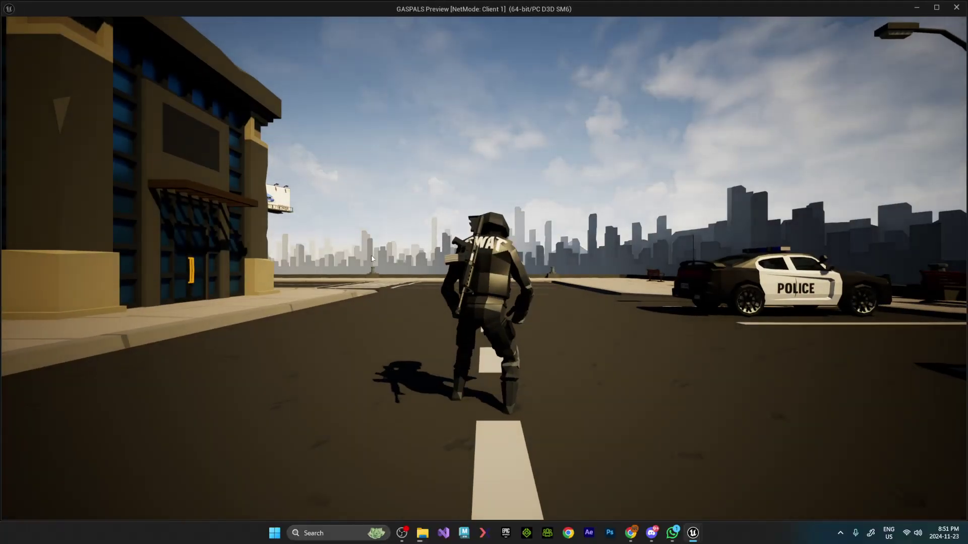
left_click(372, 256)
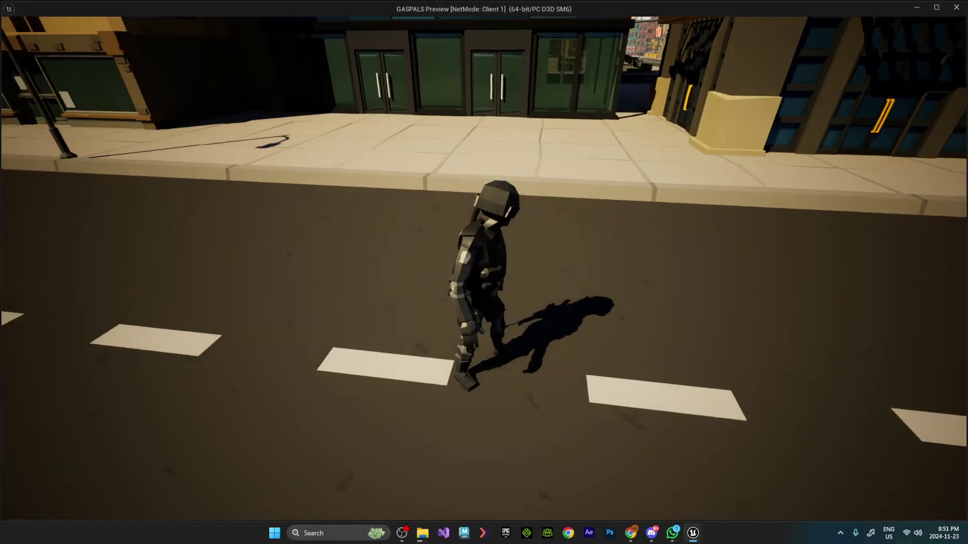
key("w")
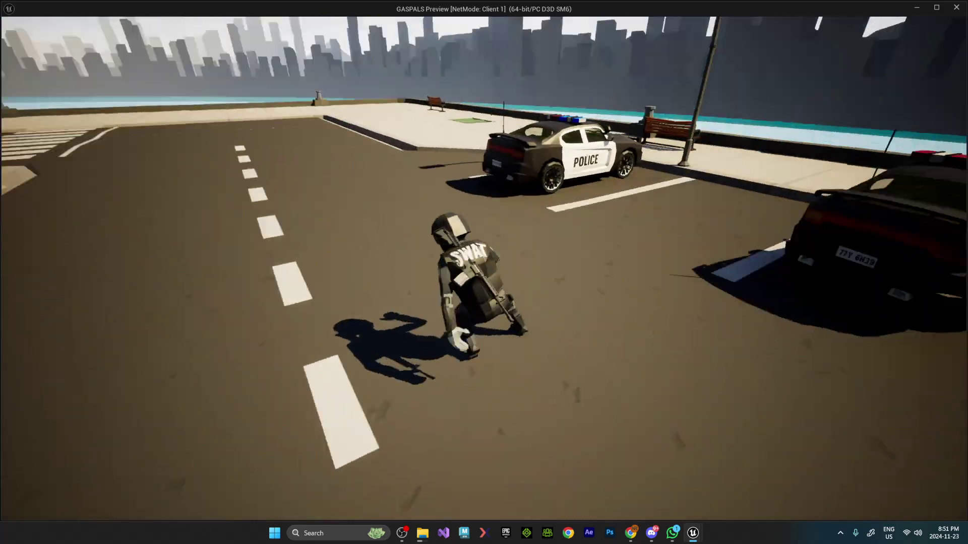
key("space")
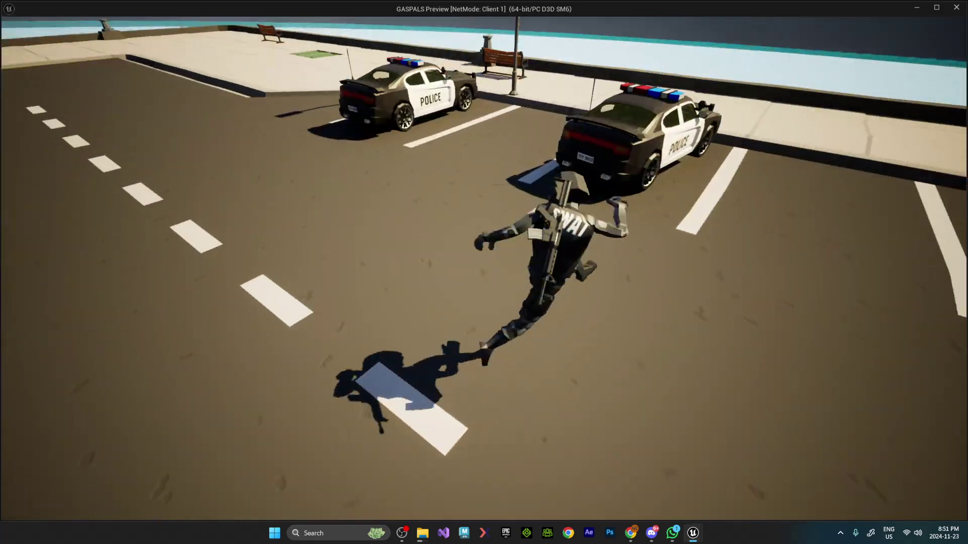
key("w")
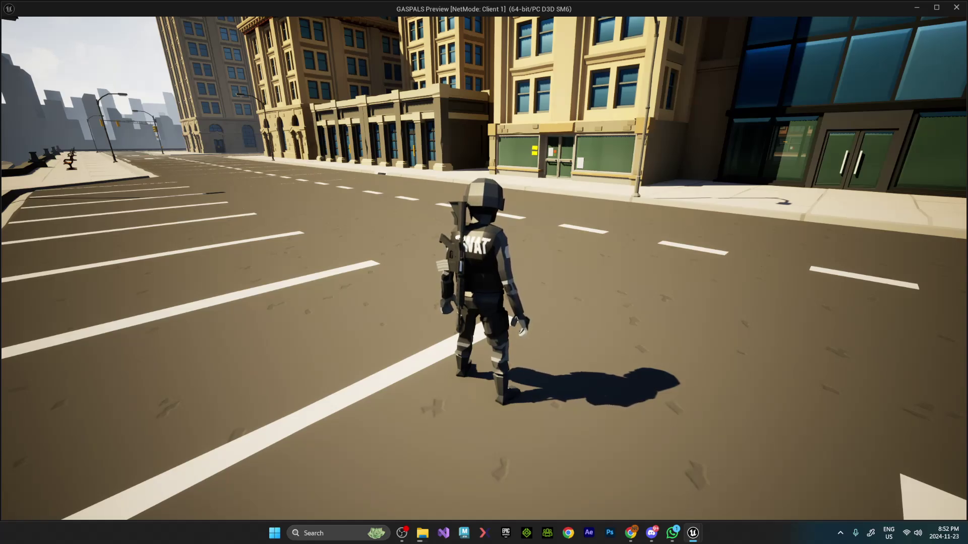
key("w")
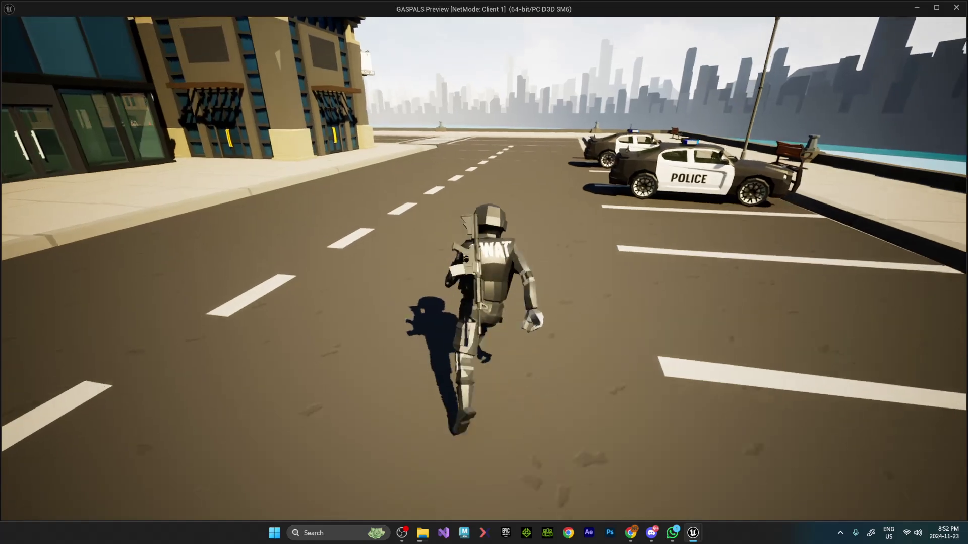
key("w")
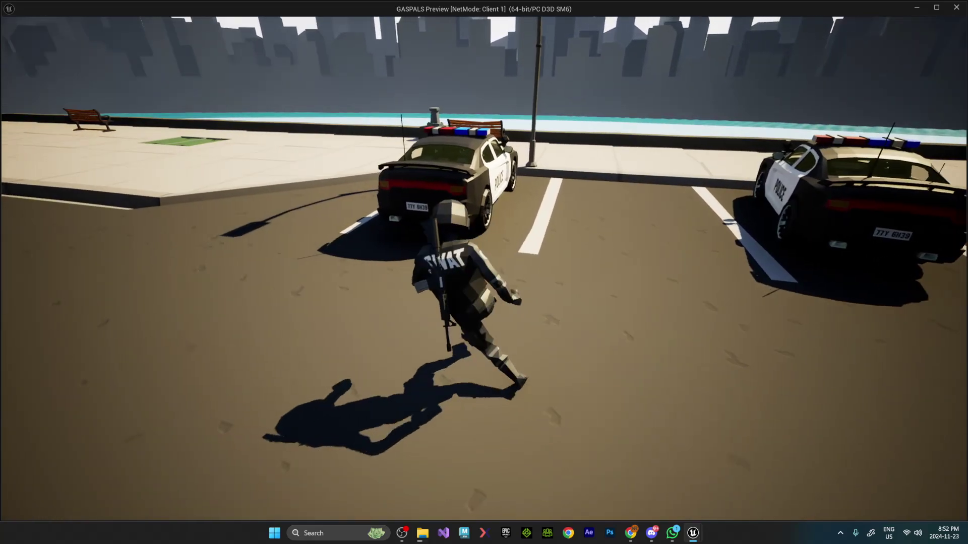
key("w")
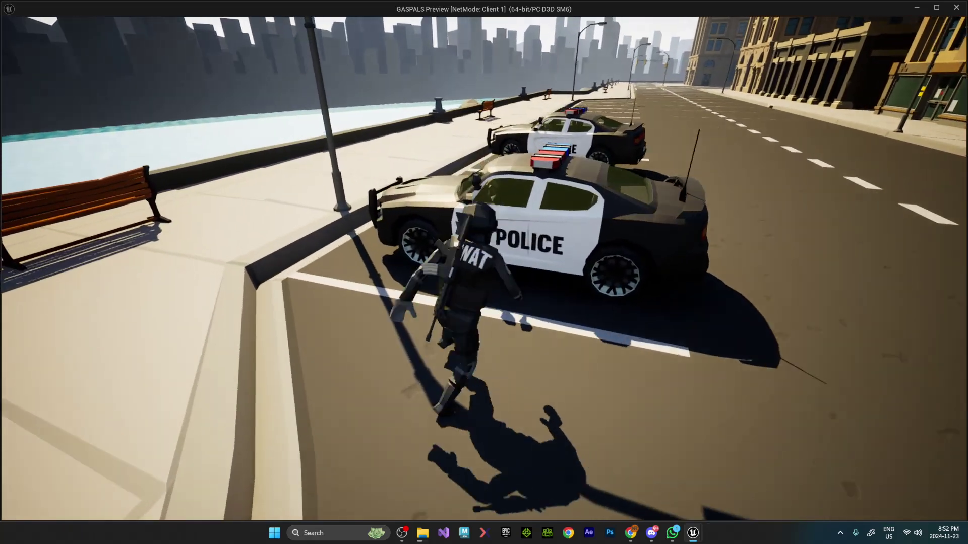
Get into the nearby police car and back it out of its parking space onto the road
key("e")
key("w")
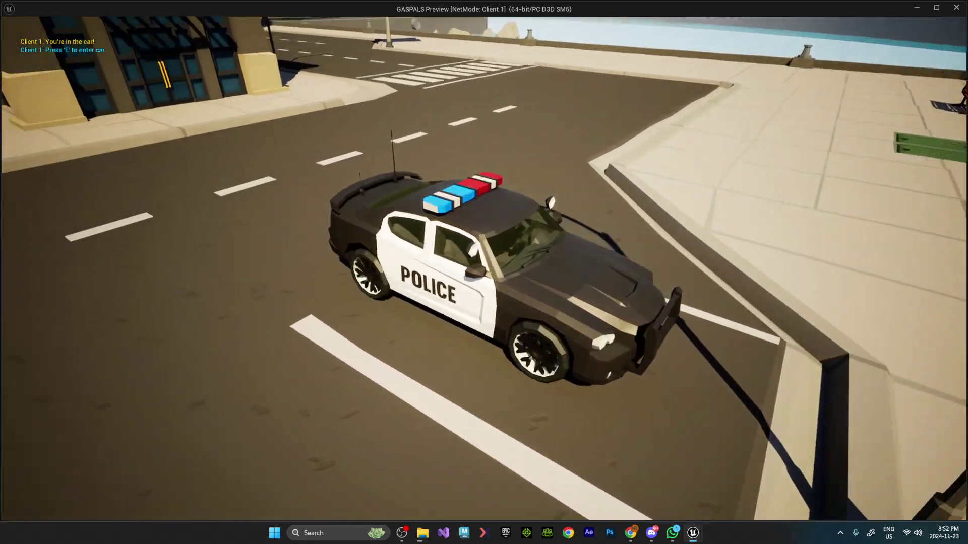
key("s")
key("d")
key("w")
key("a")
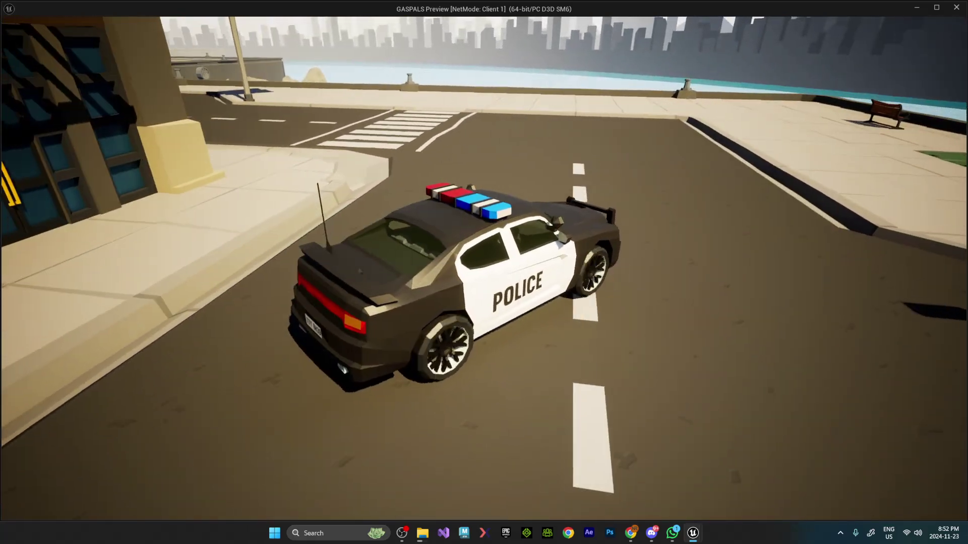
Test-drive the police car through the city streets and intersections to the fenced park
key("w")
key("a")
key("w")
key("a")
key("w")
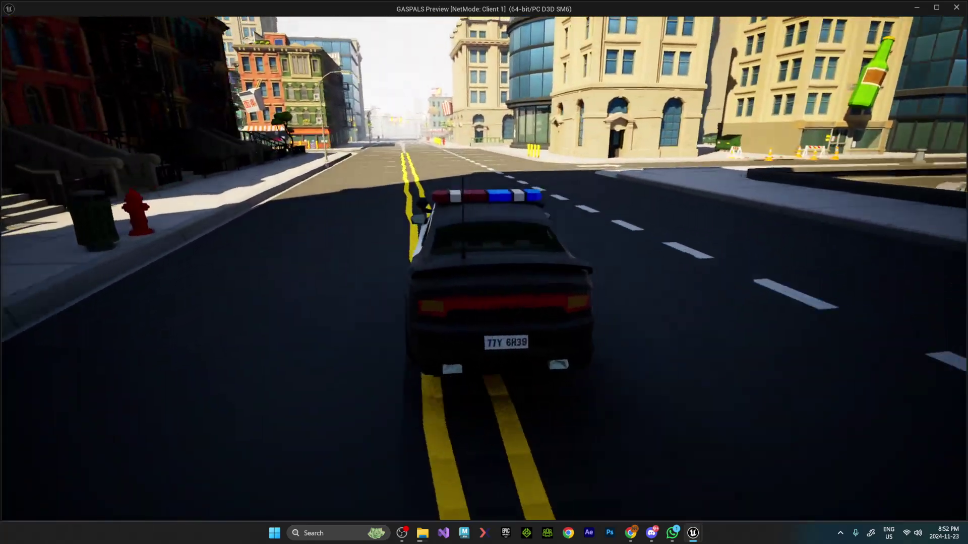
key("w")
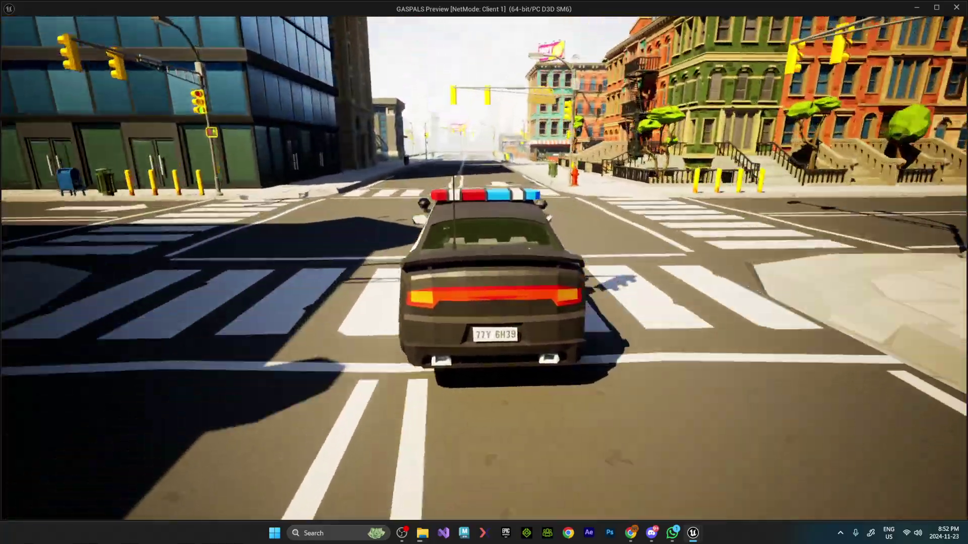
key("w")
key("a")
key("d")
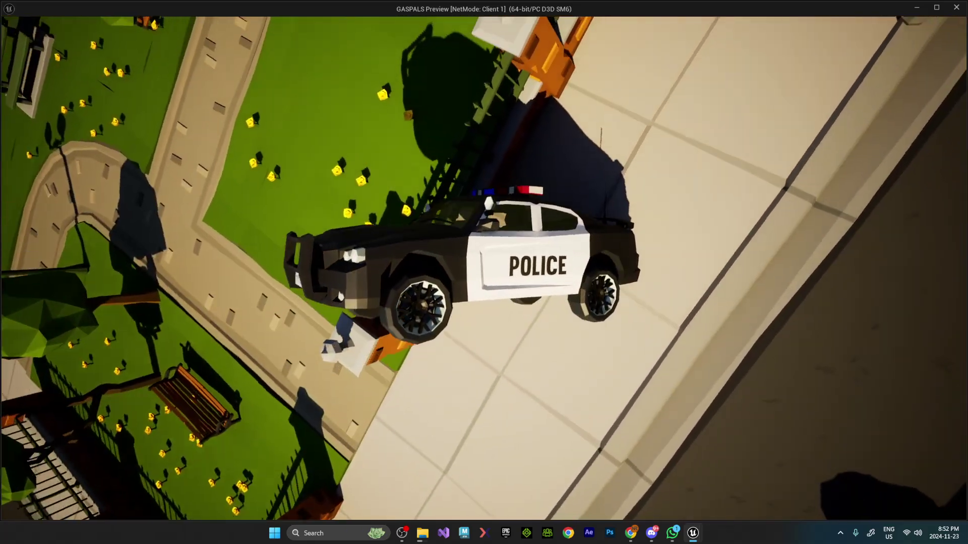
Get out of the police car beside the park, walk around it, and get back in
key("e")
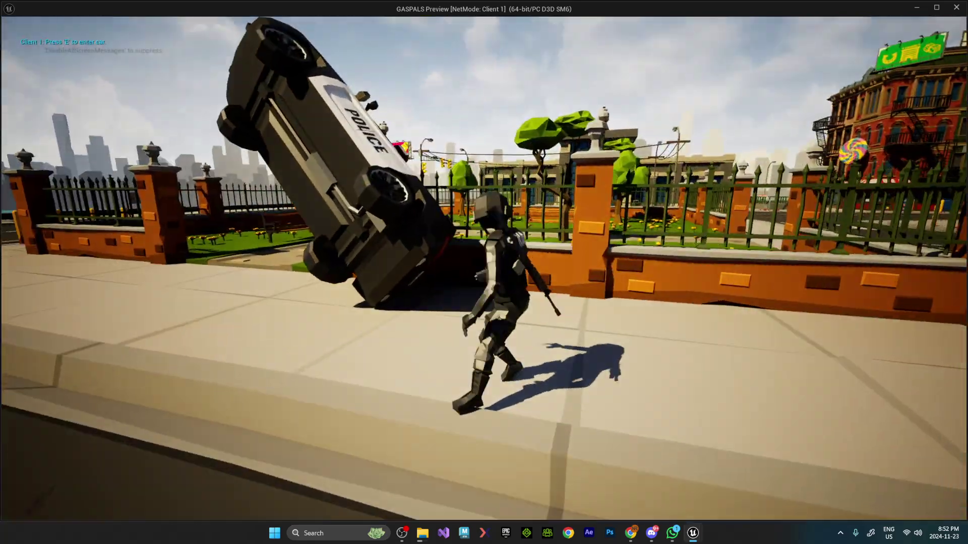
key("w")
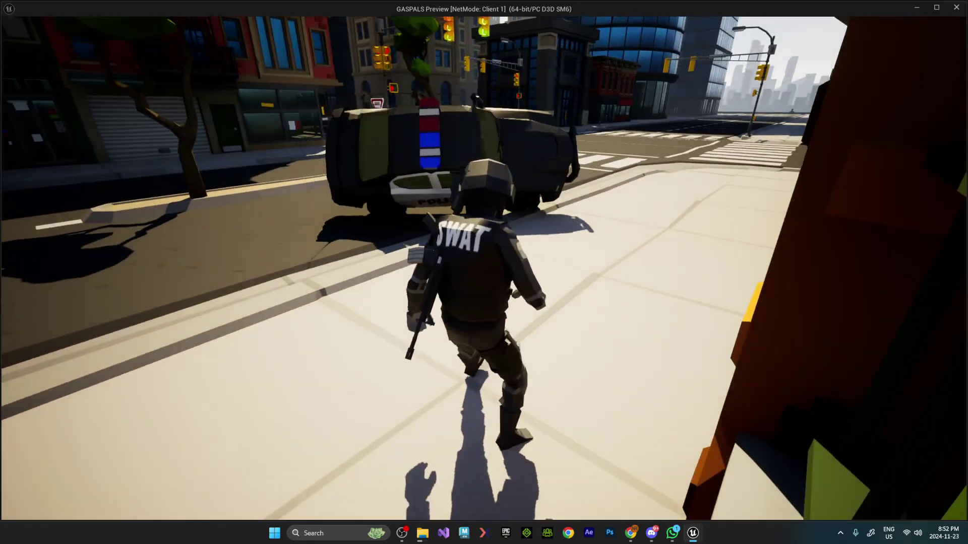
key("w")
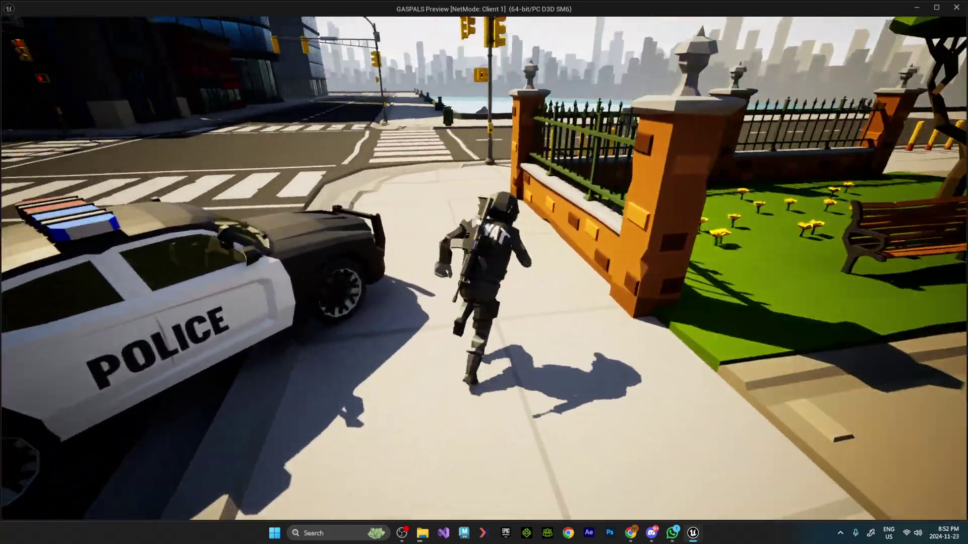
key("w")
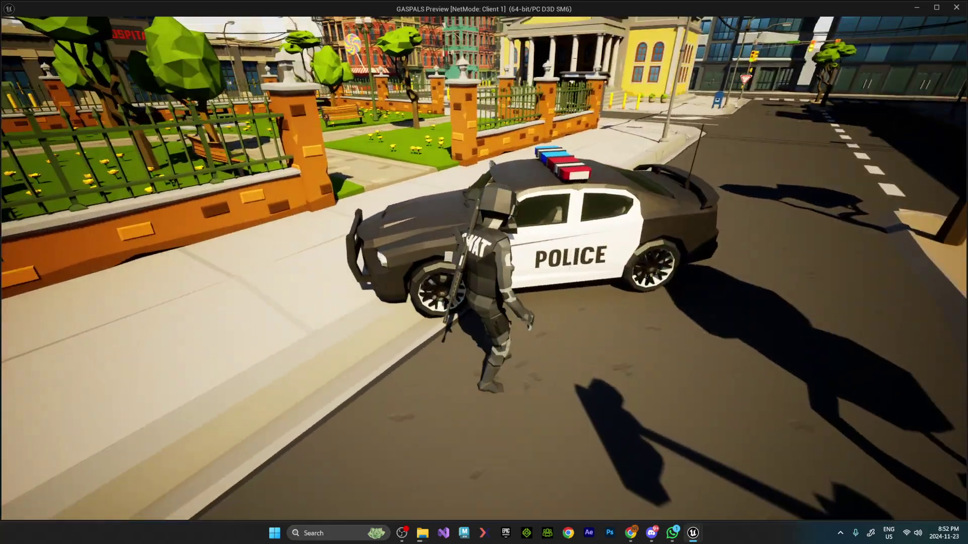
key("w")
key("e")
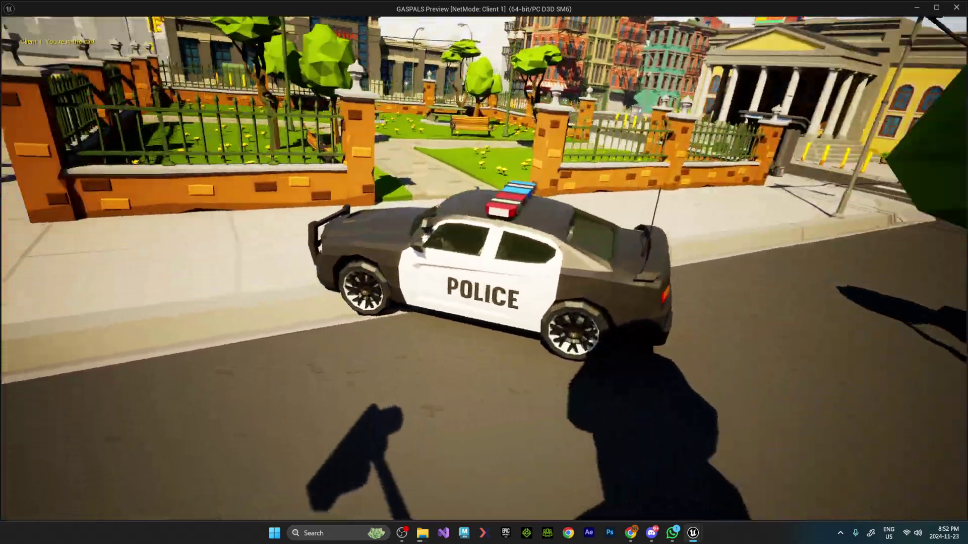
Drive the police car from the park along the waterfront, stop on the promenade, and get out on foot
key("w")
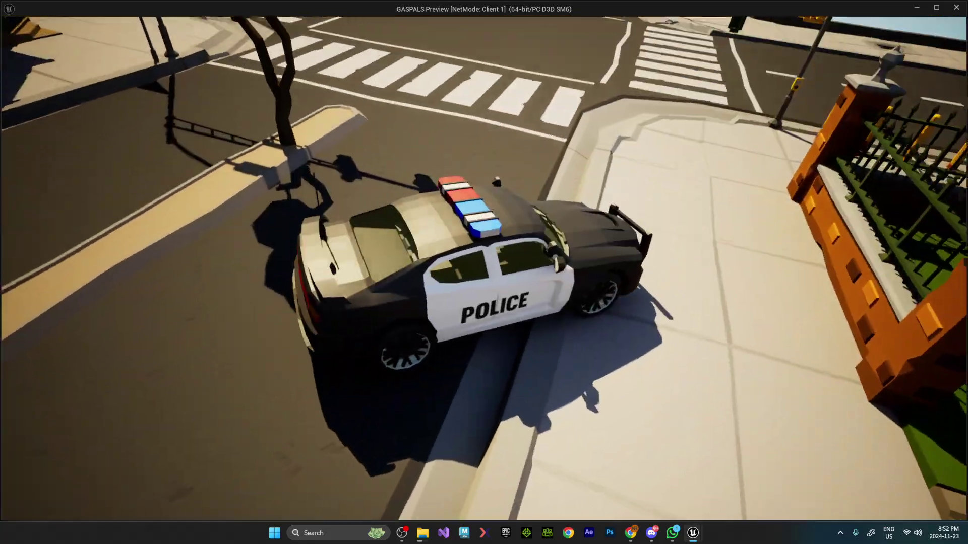
key("w")
key("s")
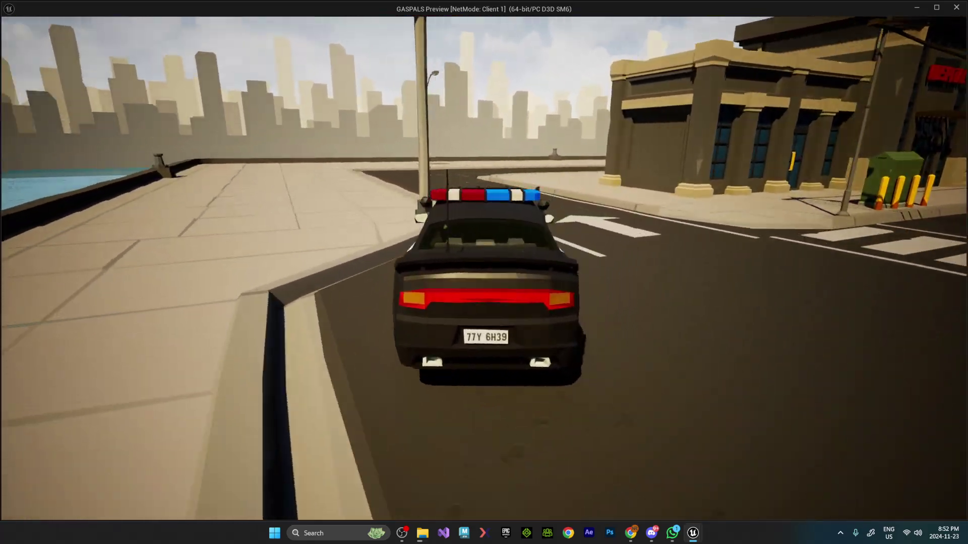
key("w")
key("d")
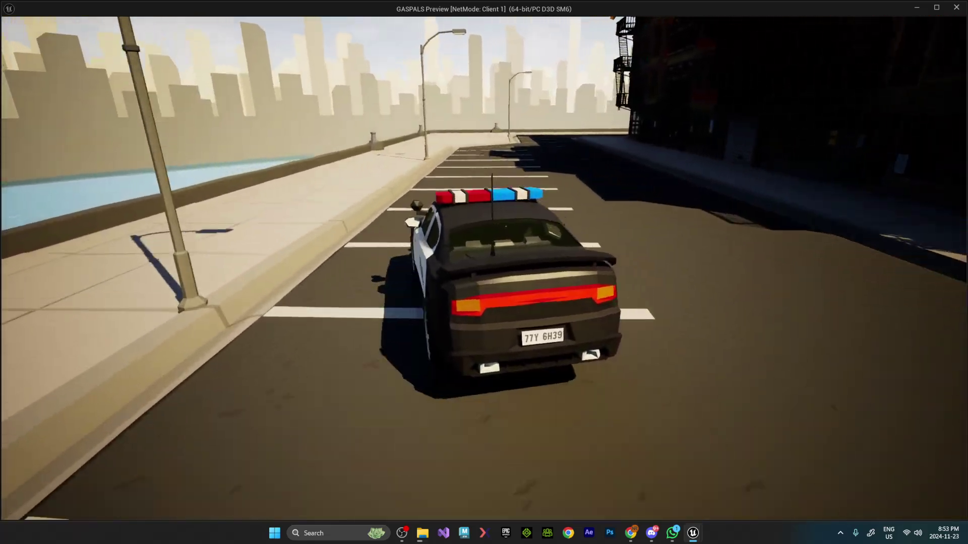
key("w")
key("d")
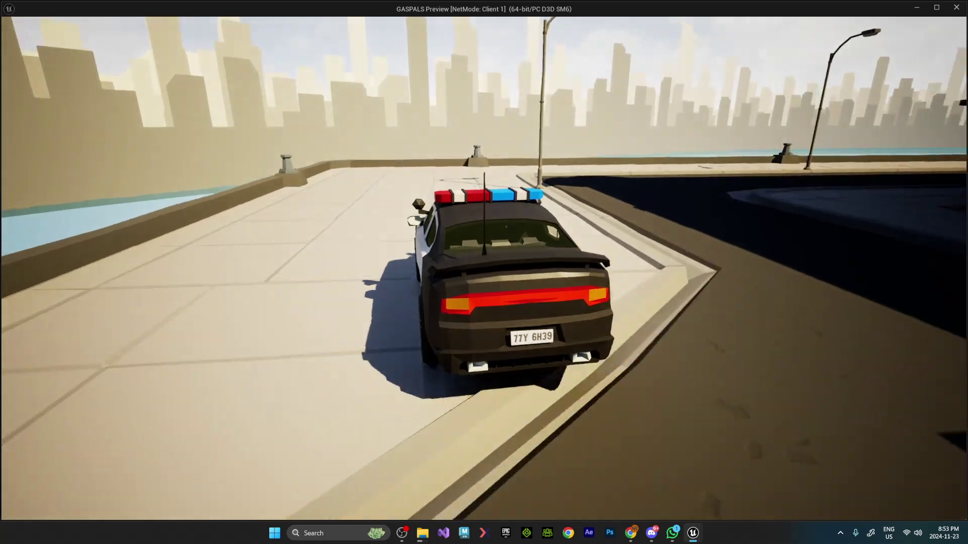
key("w")
key("a")
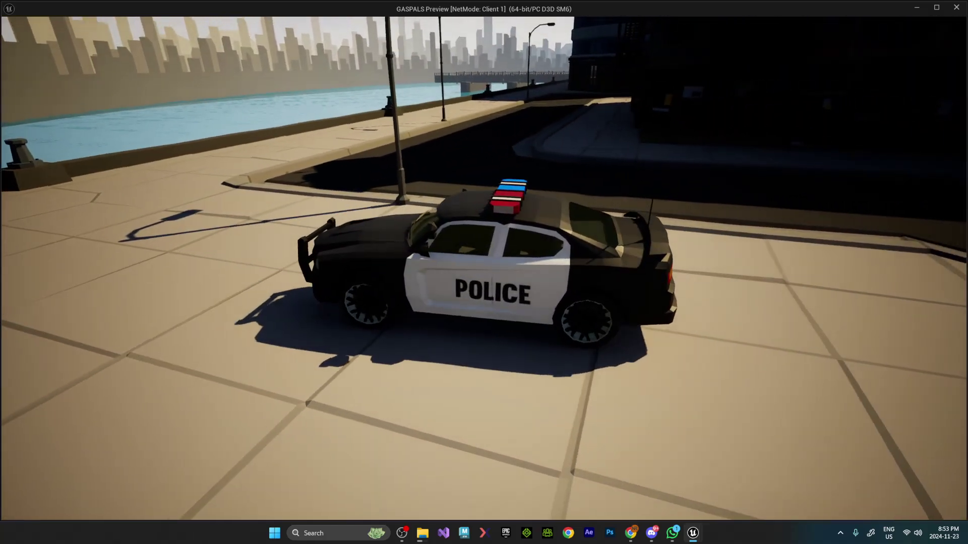
key("e")
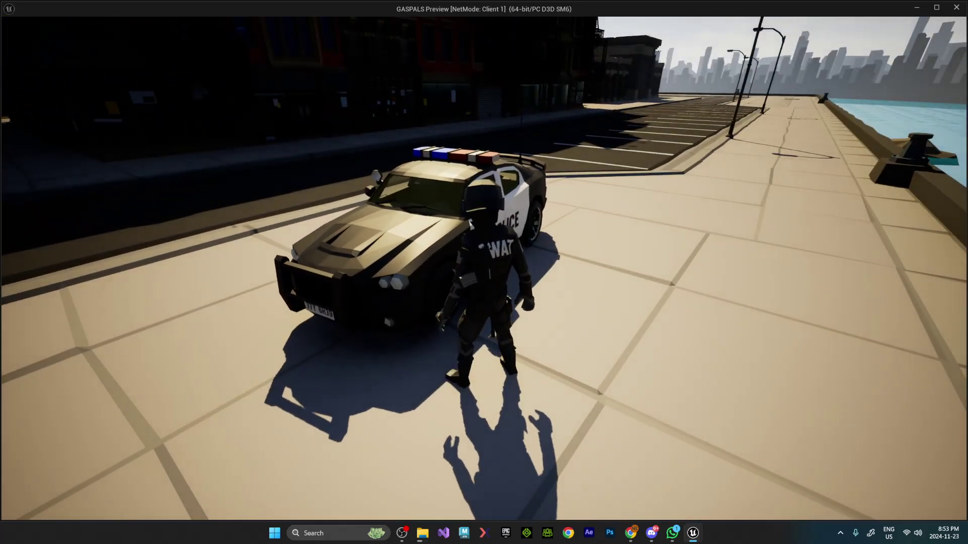
key("w")
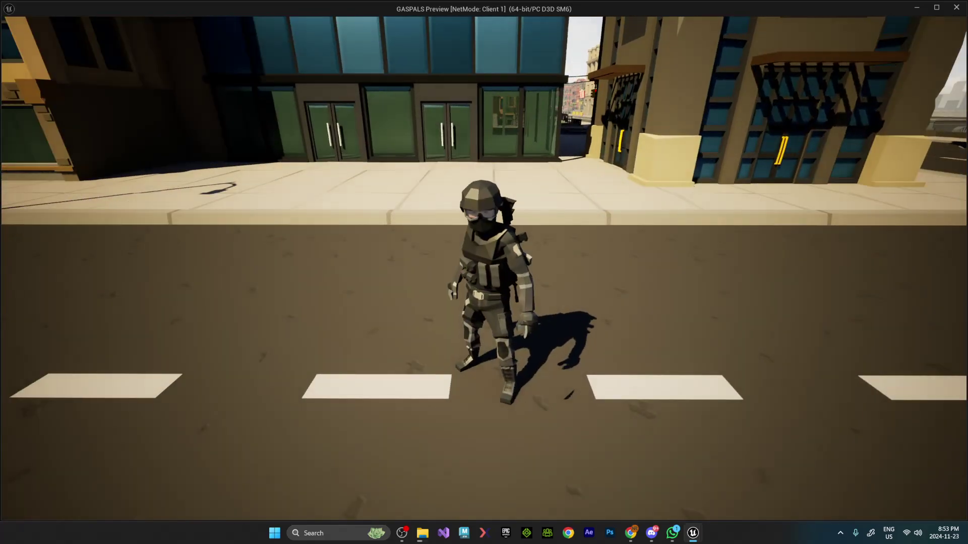
Run the SWAT character from the road across the promenade and climb over the low wall along the water
key("s")
key("w")
key("w")
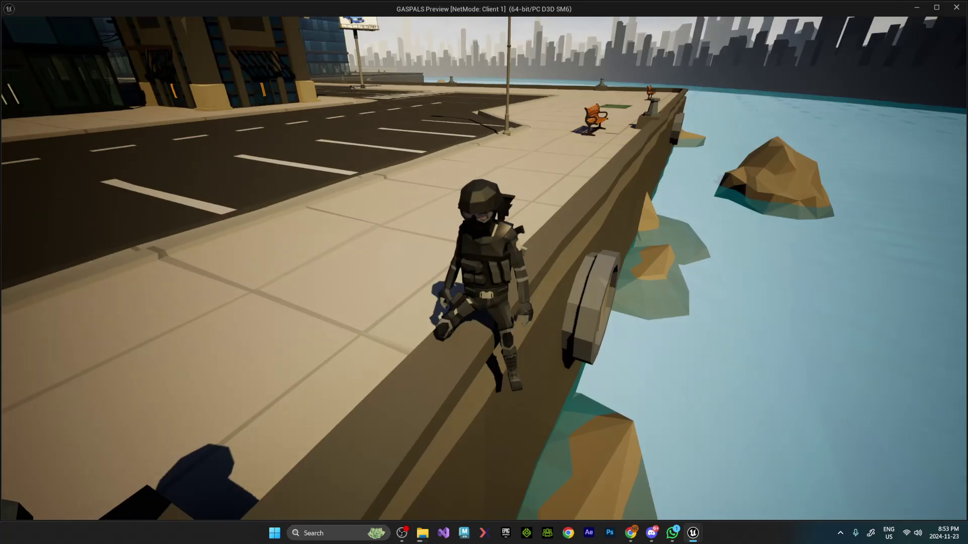
key("w")
Run the armed character along the promenade to the parking spaces while cycling through the camera styles, including Far
key("v")
key("w")
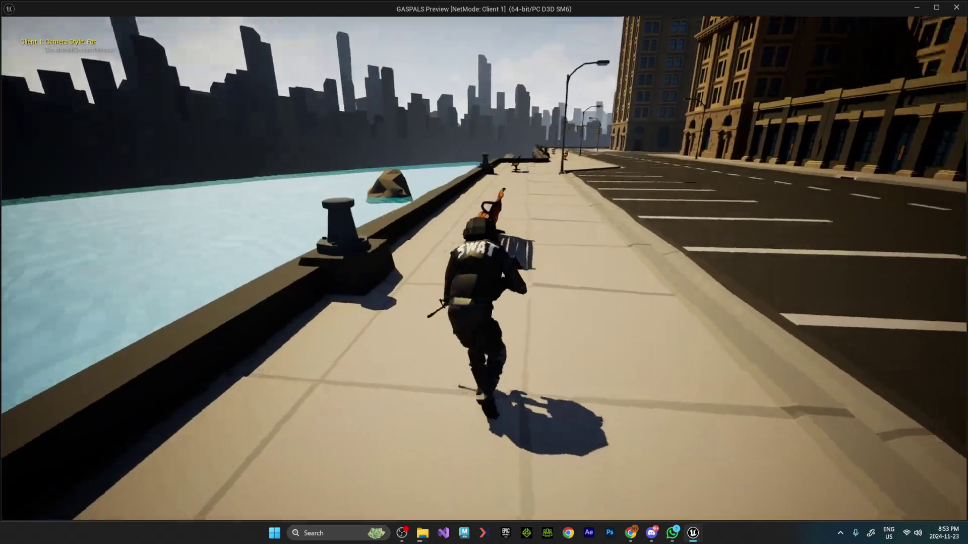
key("w")
key("v")
key("v")
key("v")
key("v")
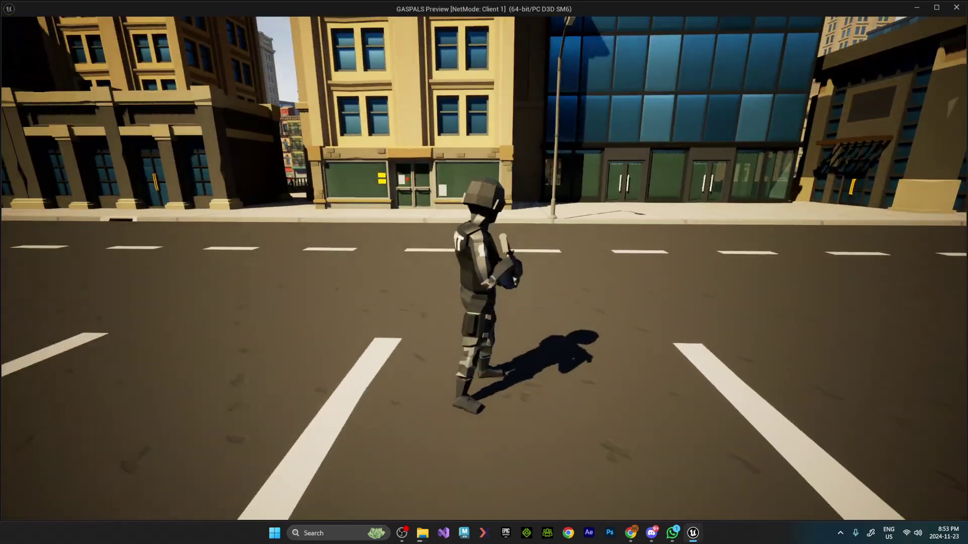
Demonstrate swapping between the rifle and the yellow pistol, stowing and redrawing the rifle, with the camera style set to Far
key("1")
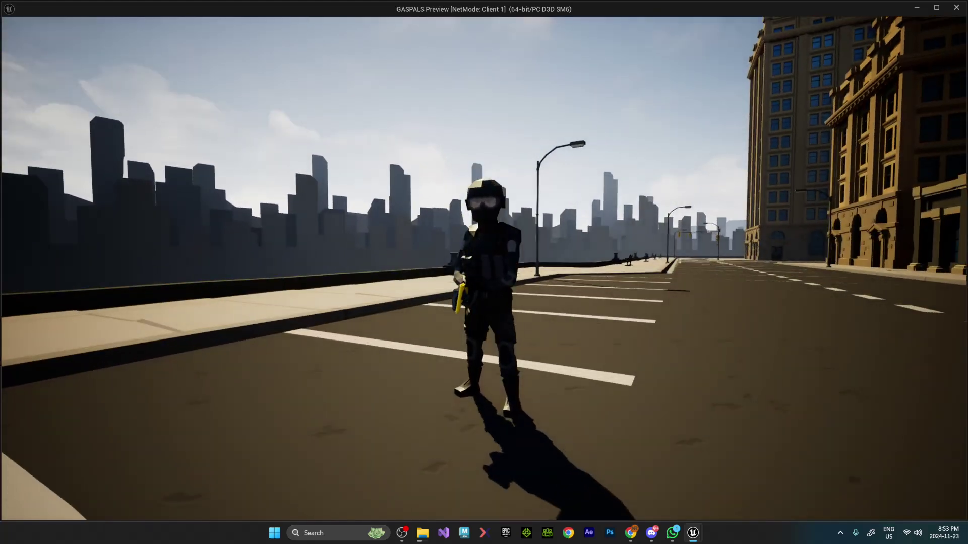
key("2")
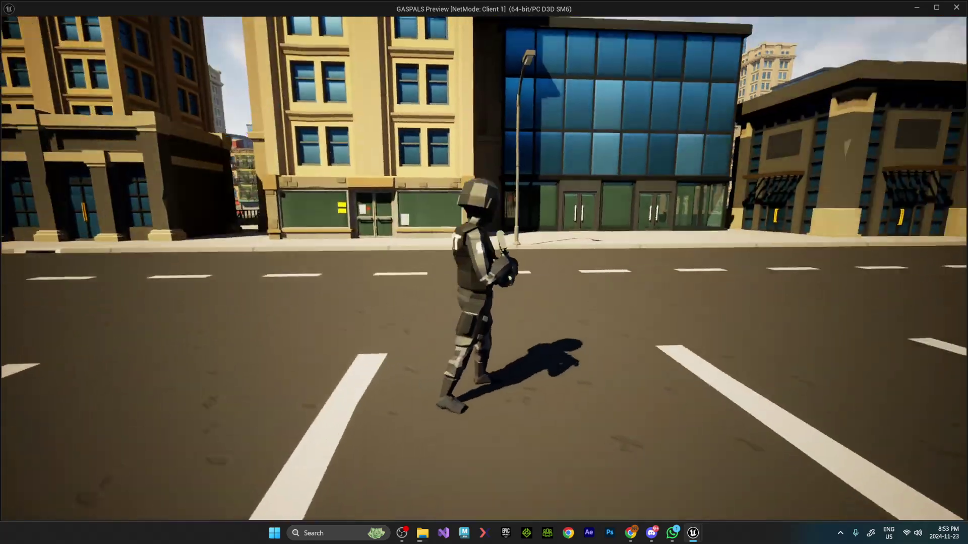
key("1")
key("2")
key("c")
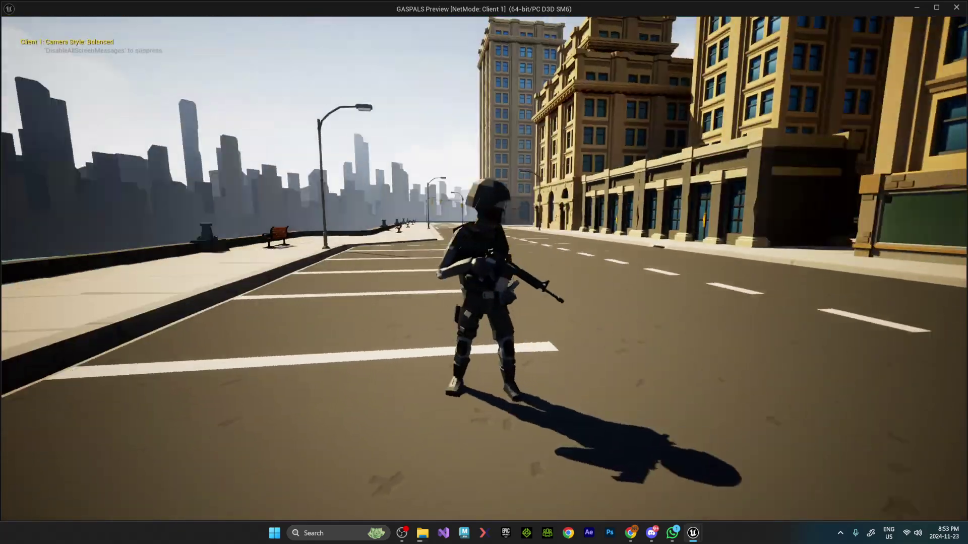
key("1")
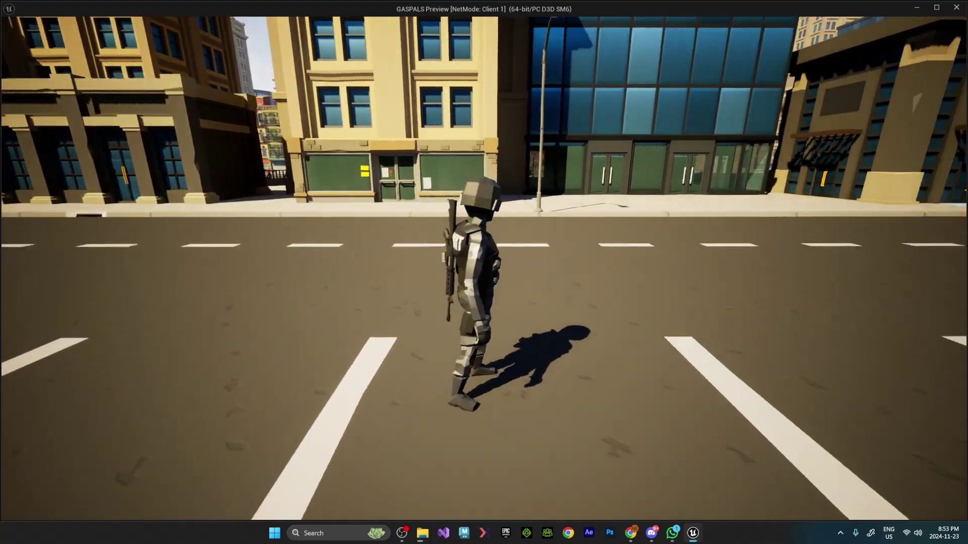
key("1")
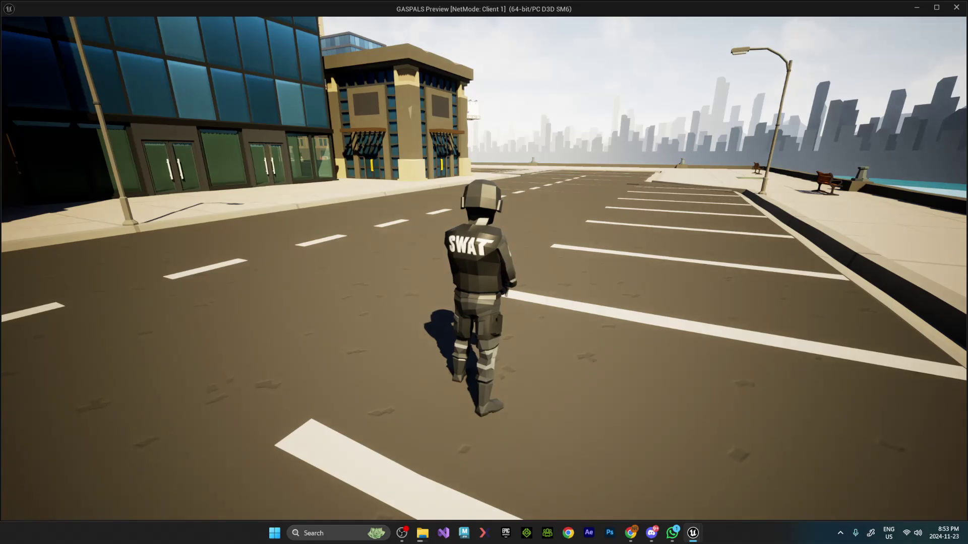
key("v")
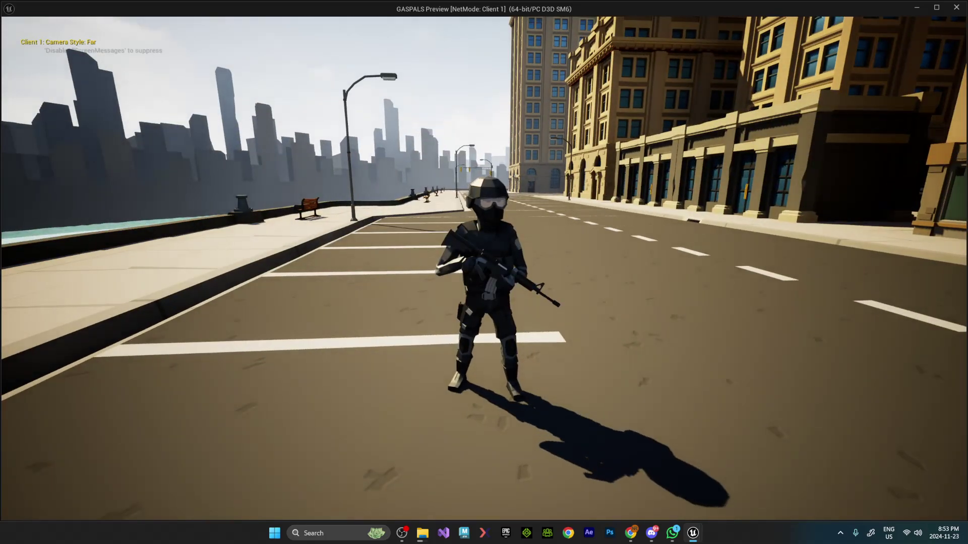
key("2")
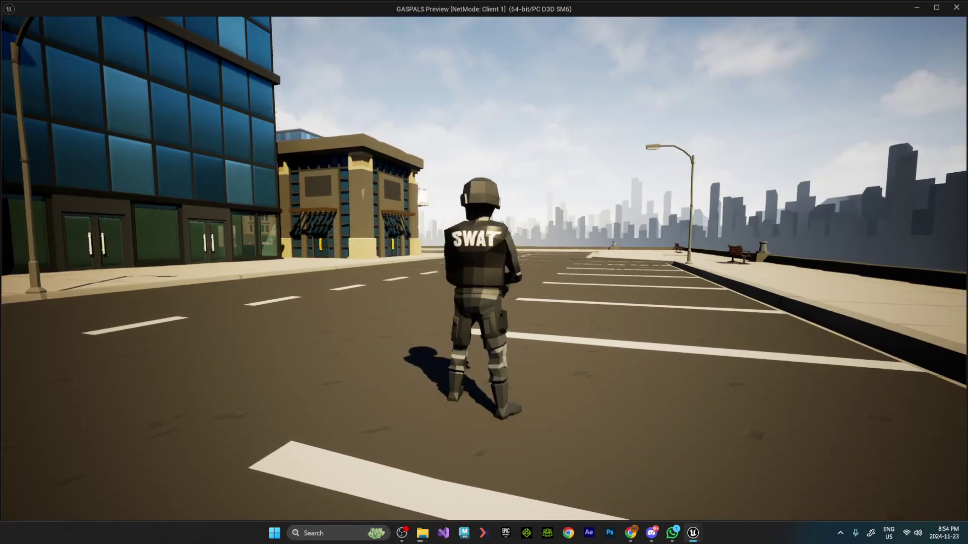
Move the character crouched along the road and parking spaces, and stand it back up with the rifle on its back
key("w")
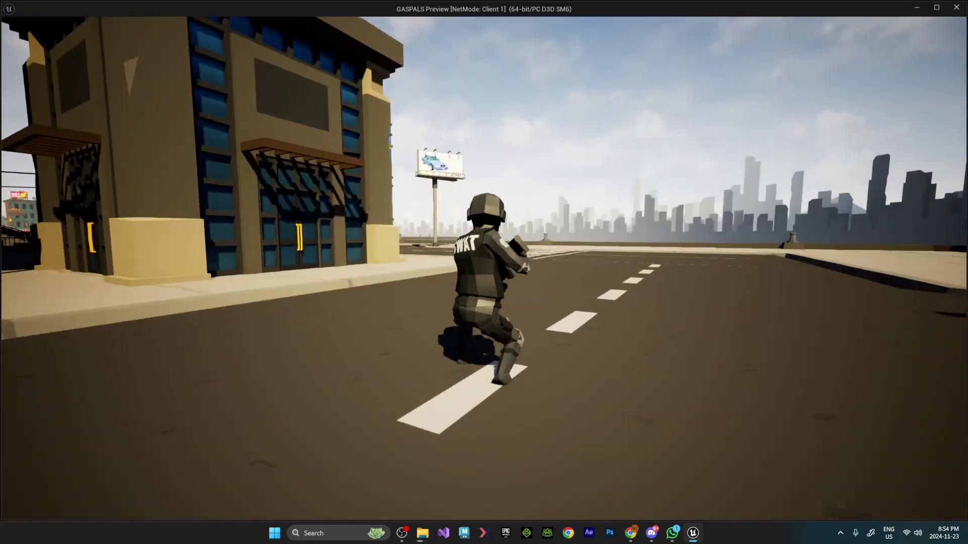
key("a")
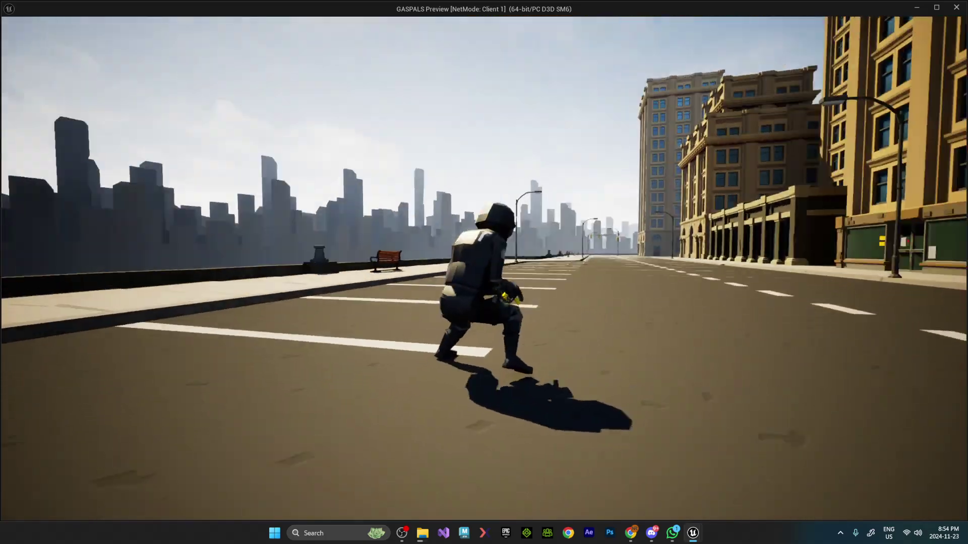
key("w")
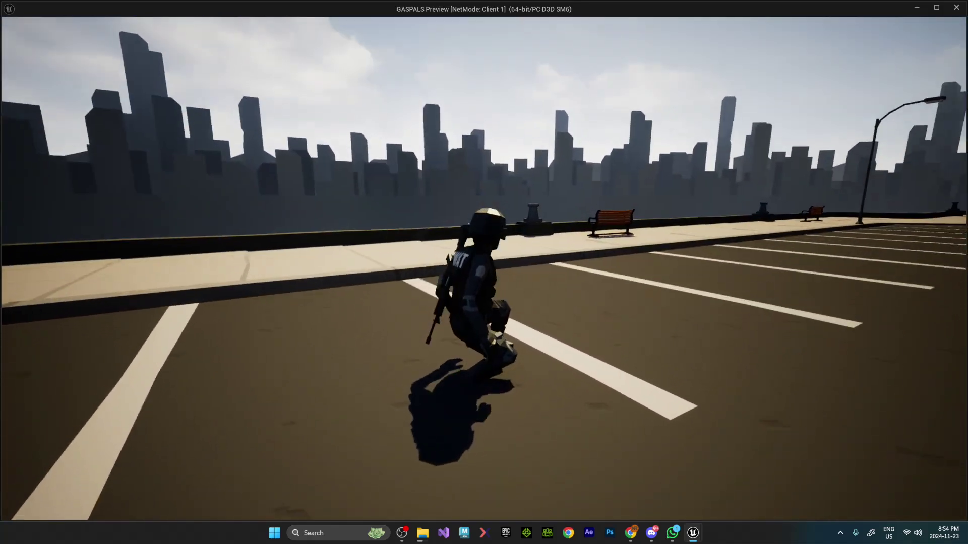
key("c")
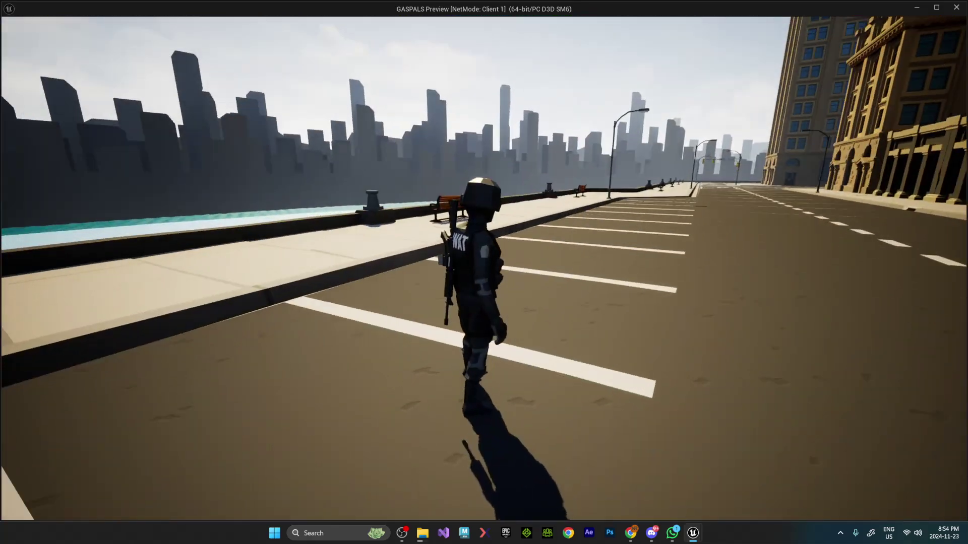
Draw the rifle, switch to the pistol, and run around the parking spaces and road with it
key("1")
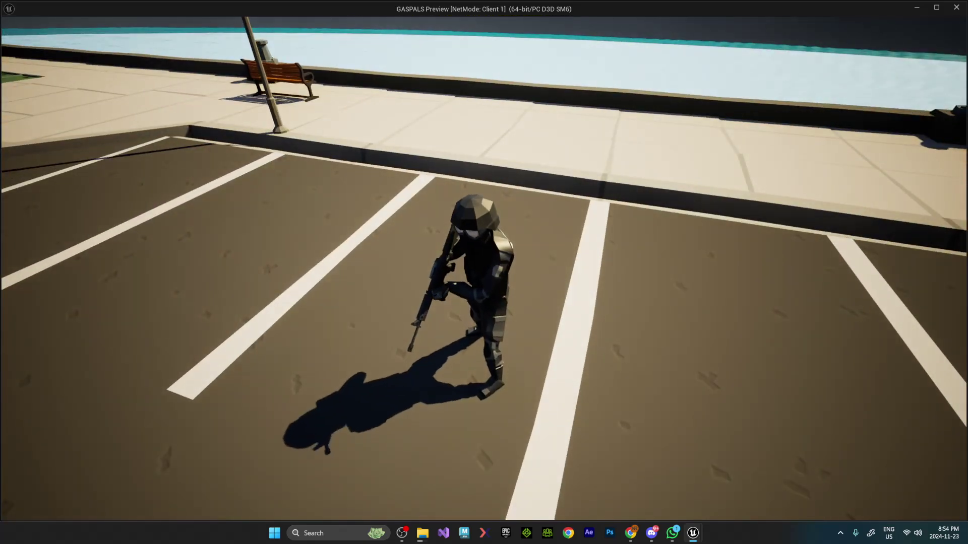
key("2")
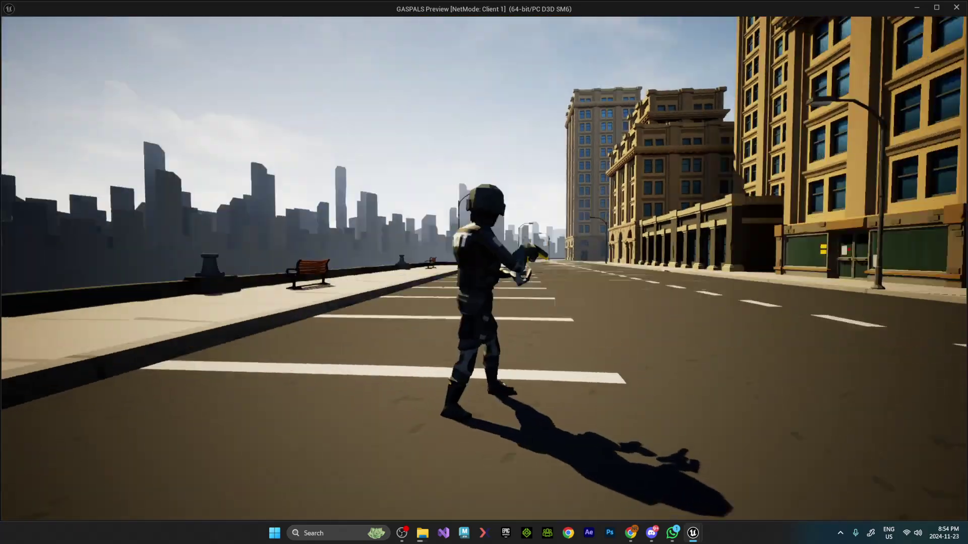
key("w")
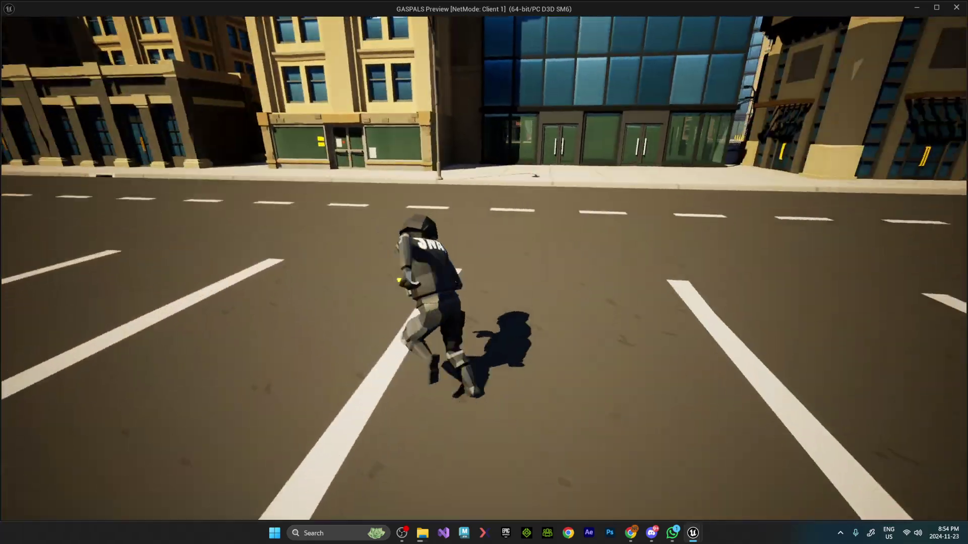
key("c")
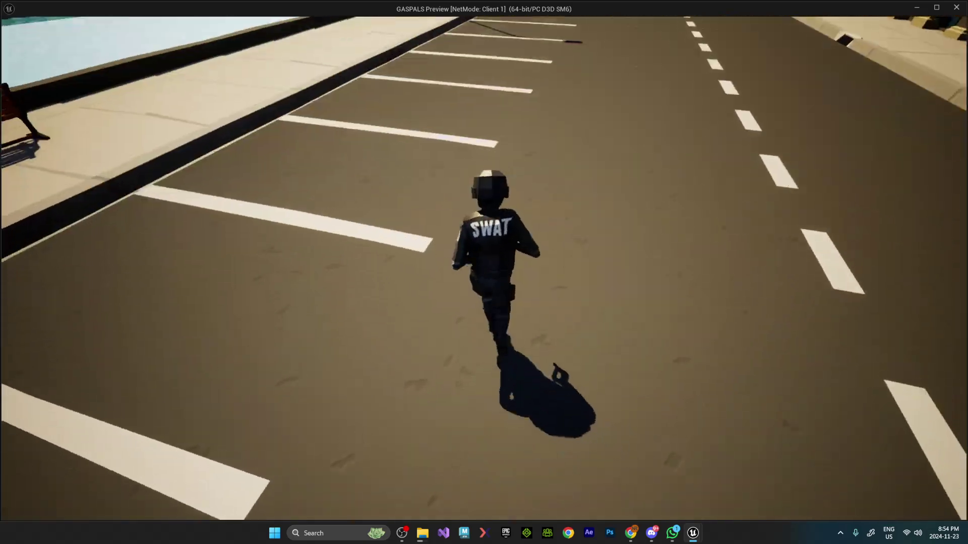
key("w")
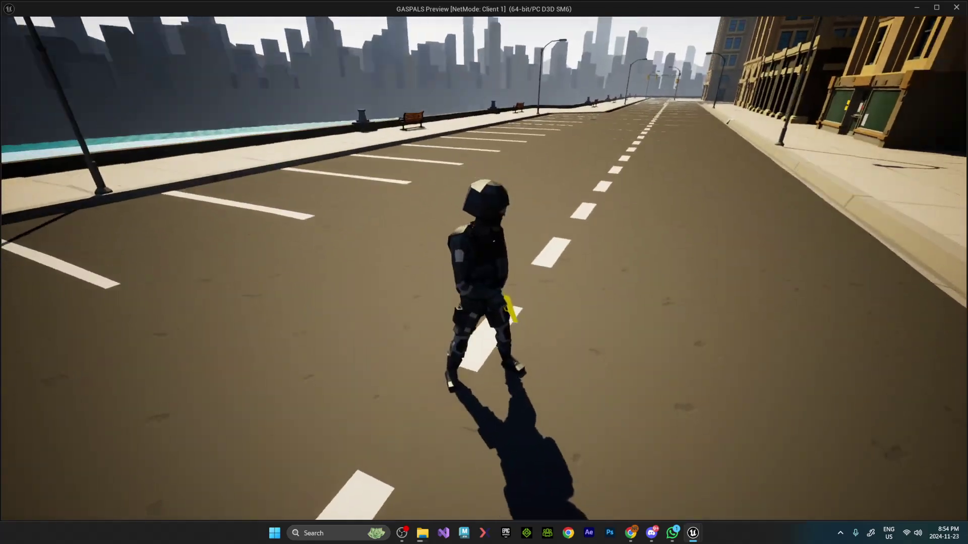
Drop the character into a ragdoll beside the kerb, get it back on its feet, and run back onto the road
key("w")
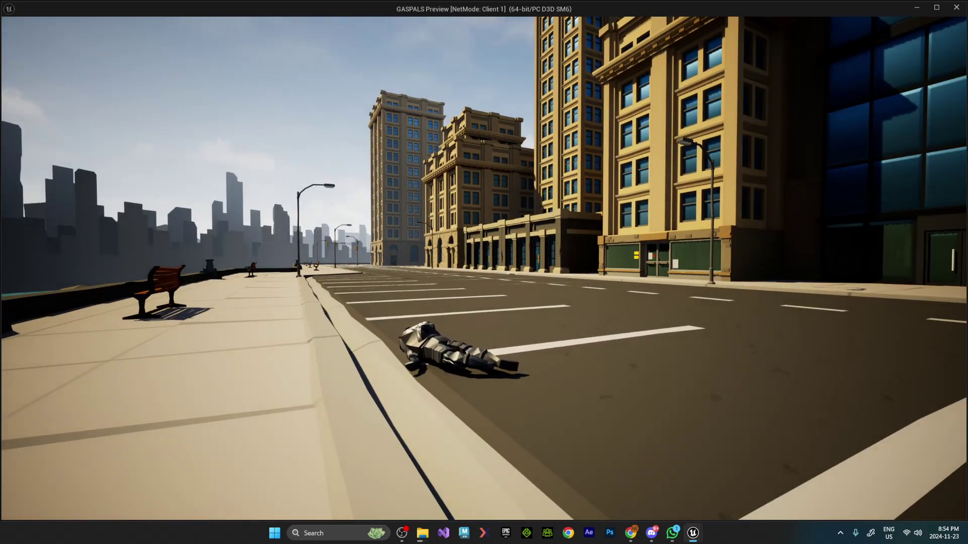
key("x")
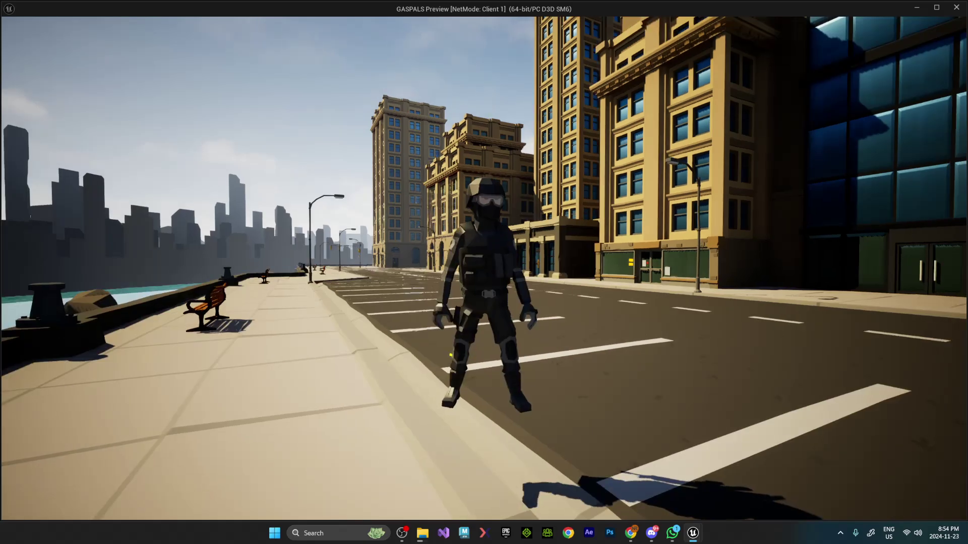
key("w")
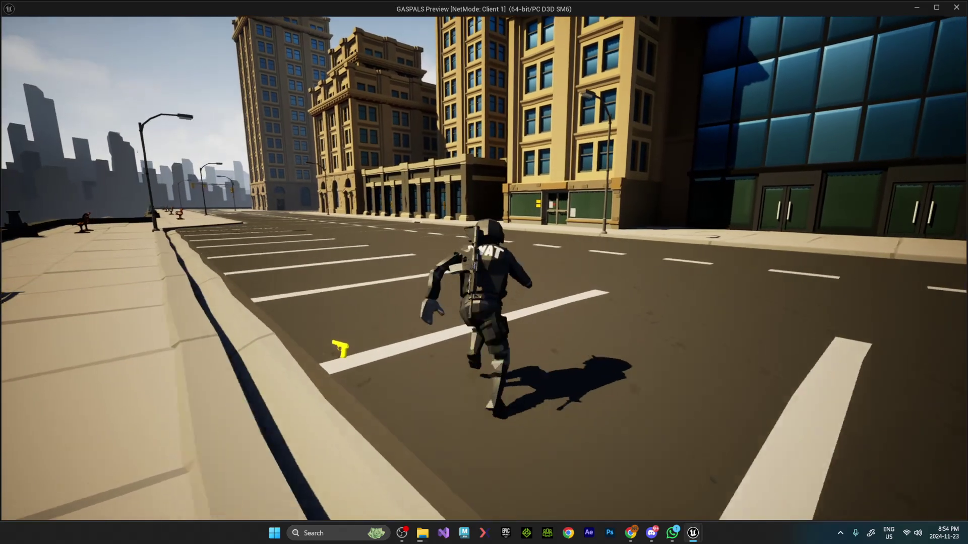
Run and jump with the character along the street, and end the play session
key("w")
key("space")
key("w")
key("Escape")
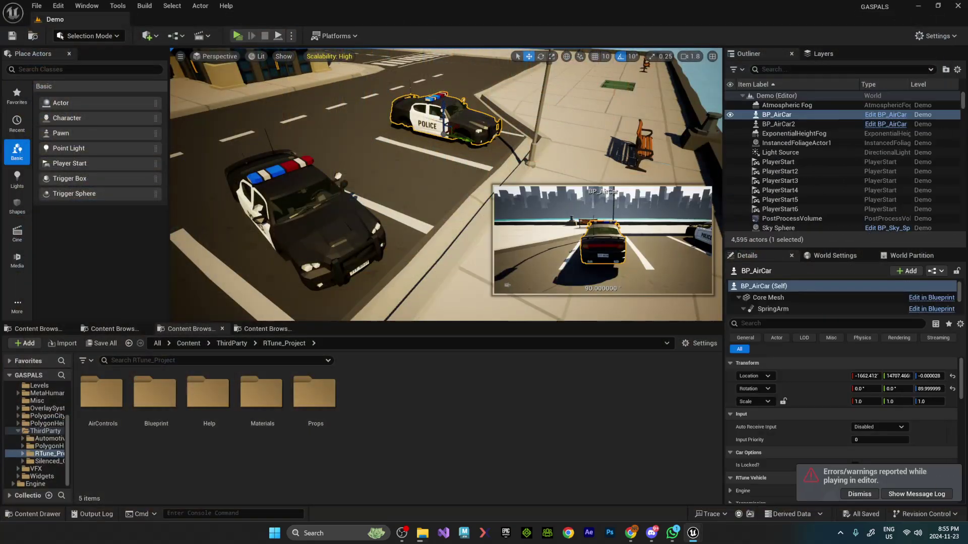
Set the play session to 2 players with the Play As Client net mode, and launch it
left_click(292, 36)
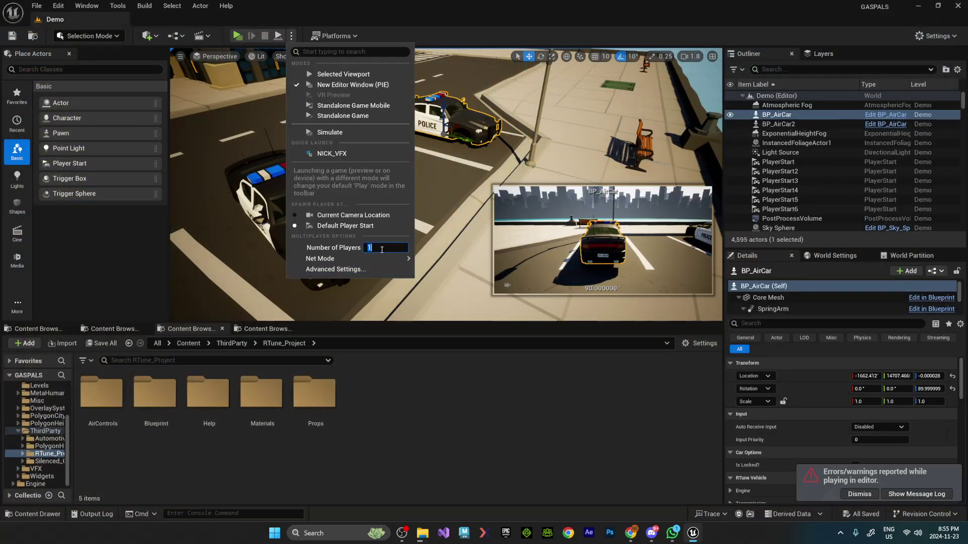
type("2")
mouse_move(353, 259)
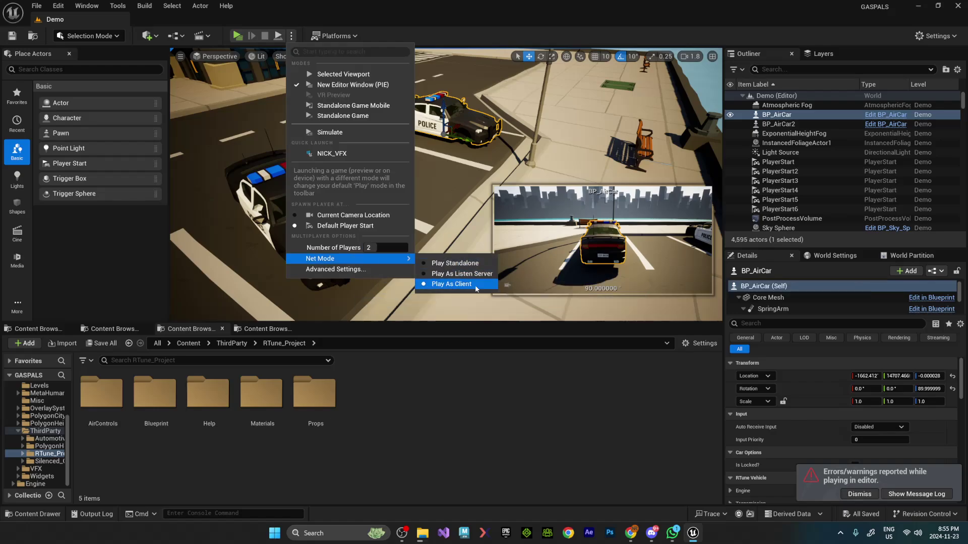
left_click(477, 285)
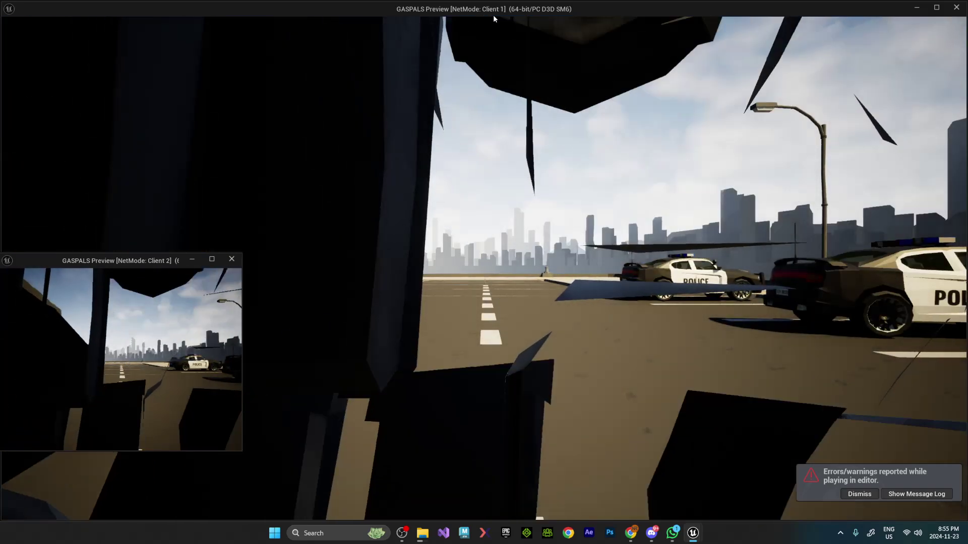
Arrange the two preview windows as full-width halves, with Client 1 above Client 2
left_click(493, 19)
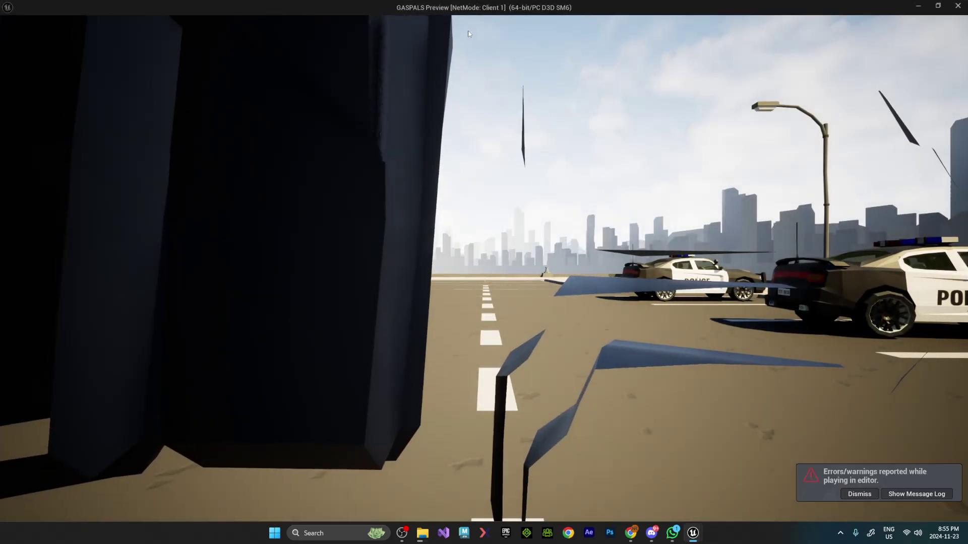
mouse_move(450, 2)
left_mouse_down()
mouse_move(444, 209)
mouse_move(438, 1)
left_mouse_up()
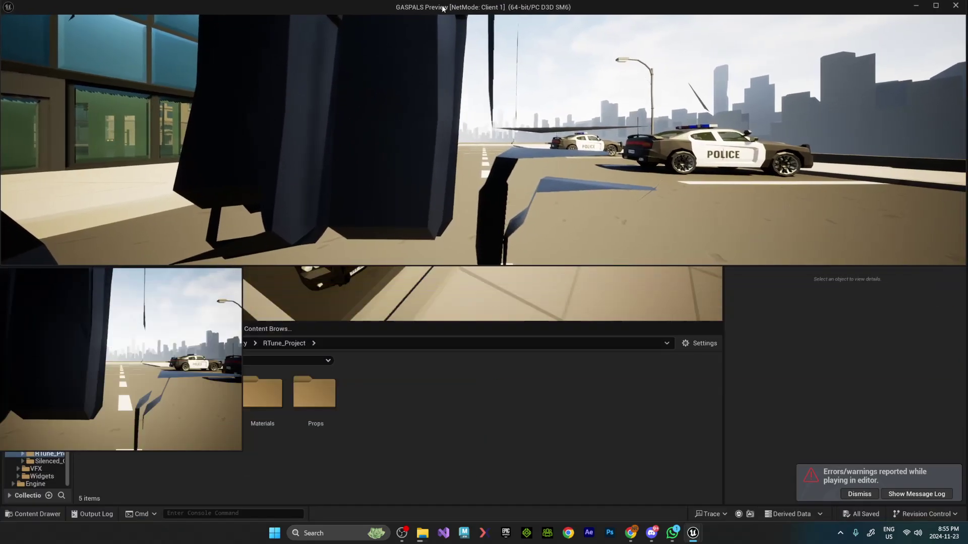
left_click(112, 305)
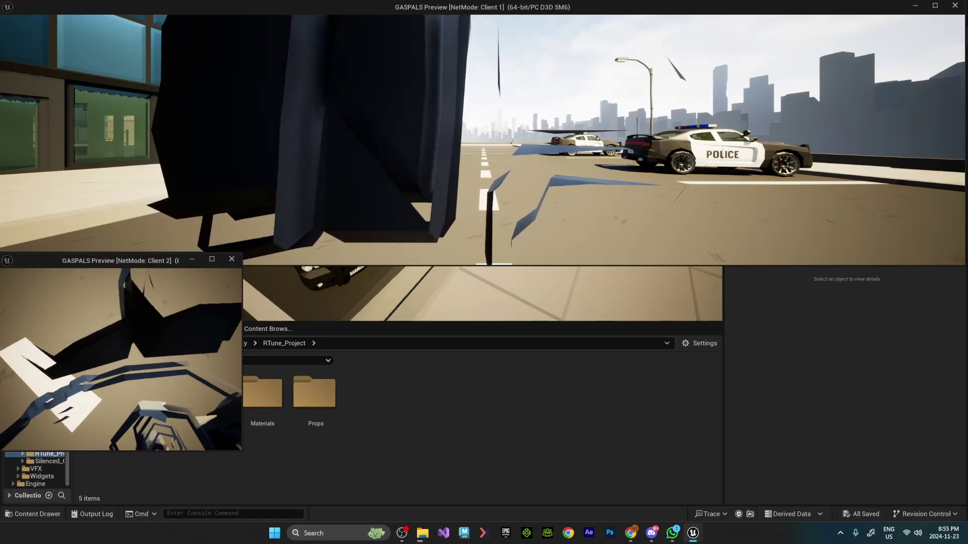
key("alt+Tab")
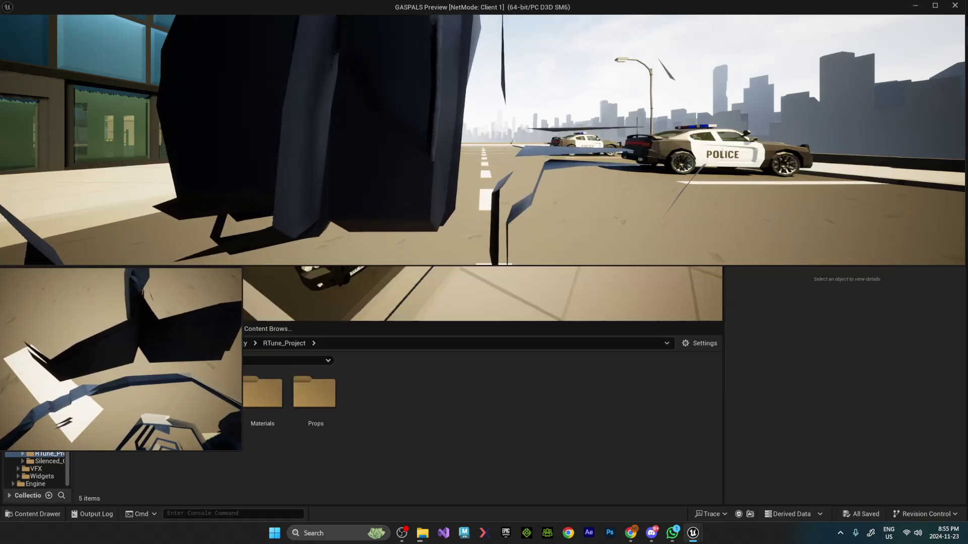
left_click_drag(242, 452, 965, 520)
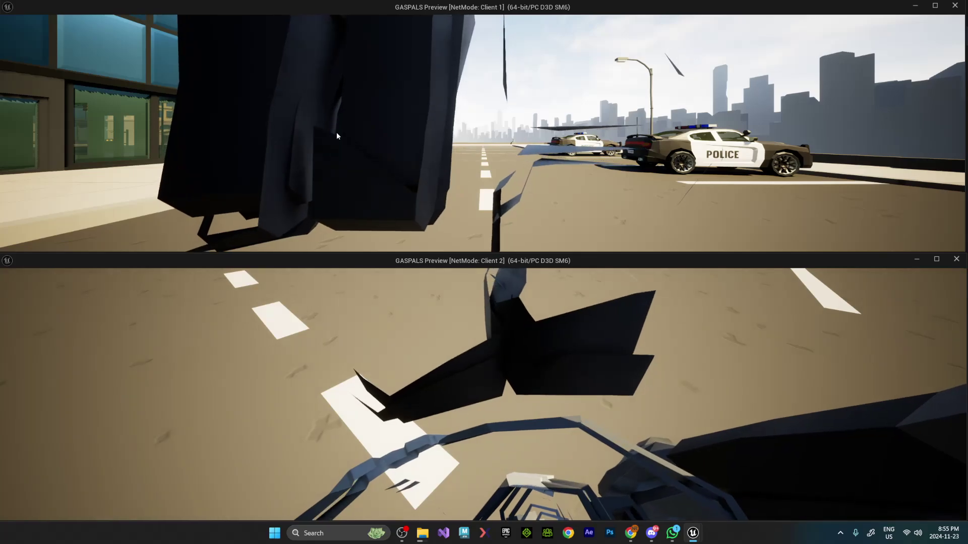
Take control of Client 1, walk its character up to Client 2's character on the road, and switch control to Client 2
left_click(302, 10)
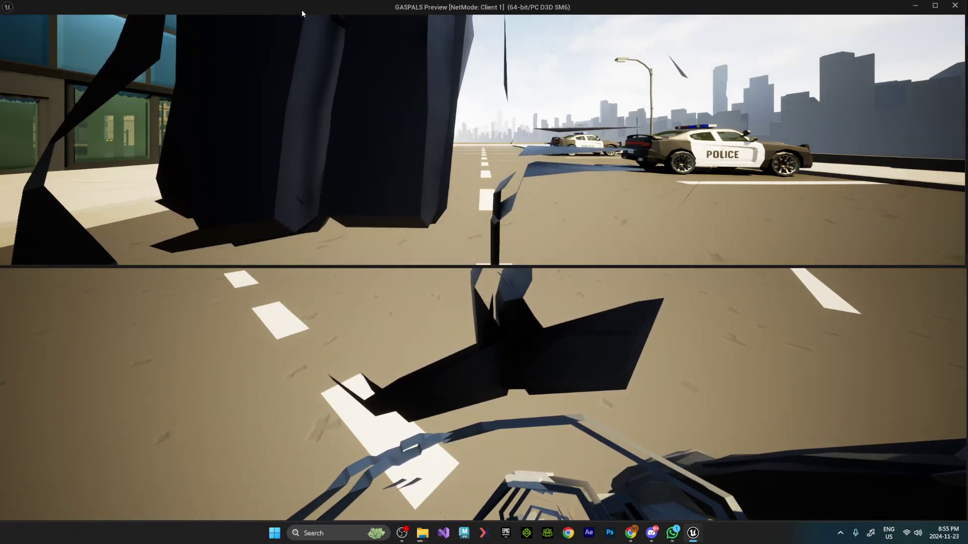
left_click(437, 179)
key("w")
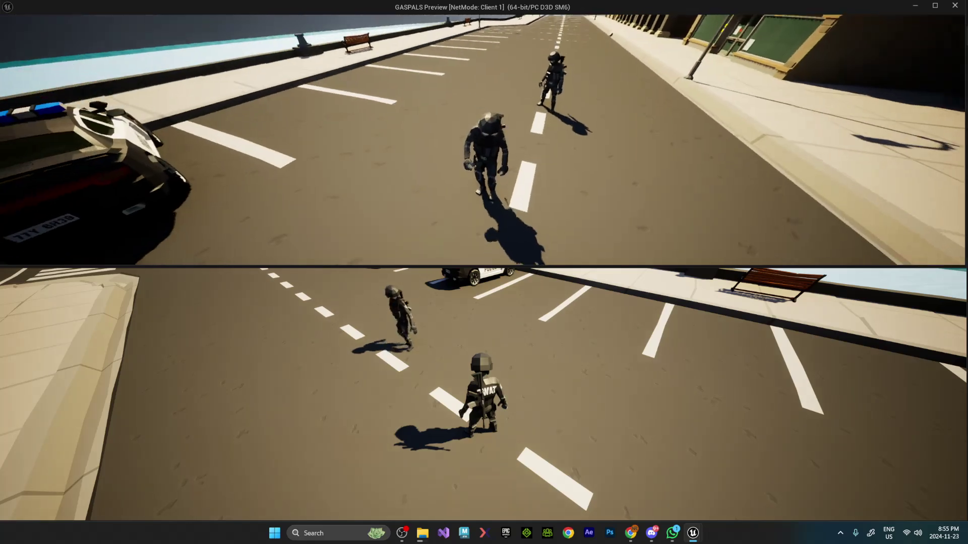
key("a")
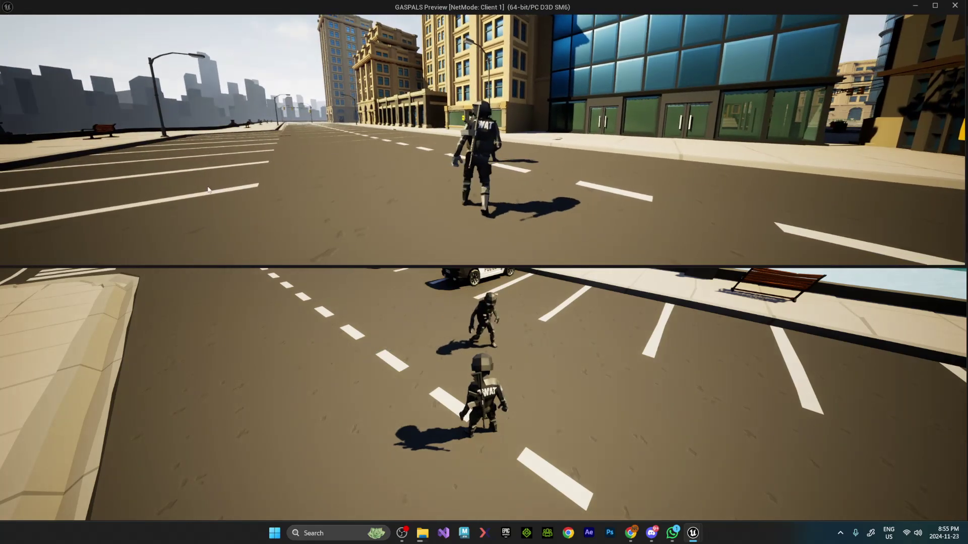
key("alt+Tab")
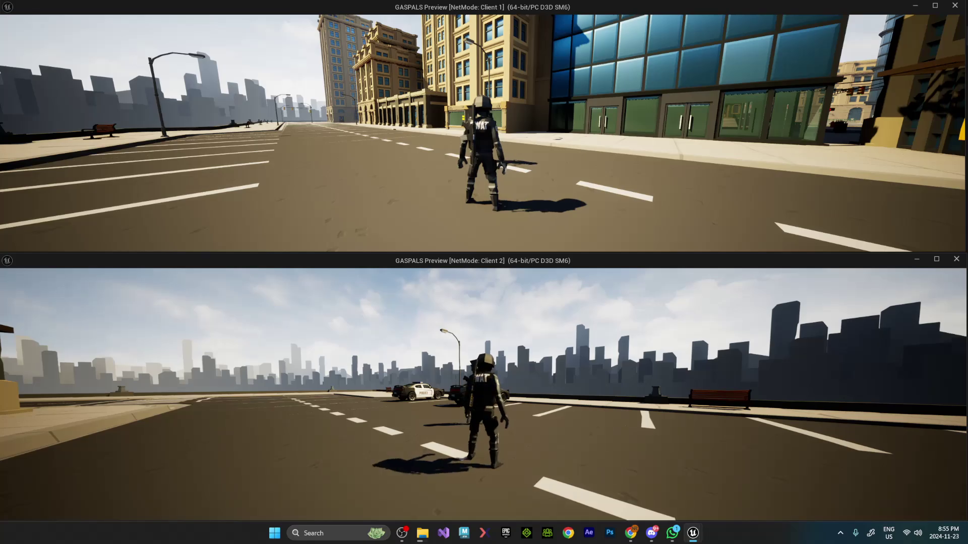
Run and jump Client 2's character around Client 1's character, using the Far camera style
key("a")
key("space")
key("w")
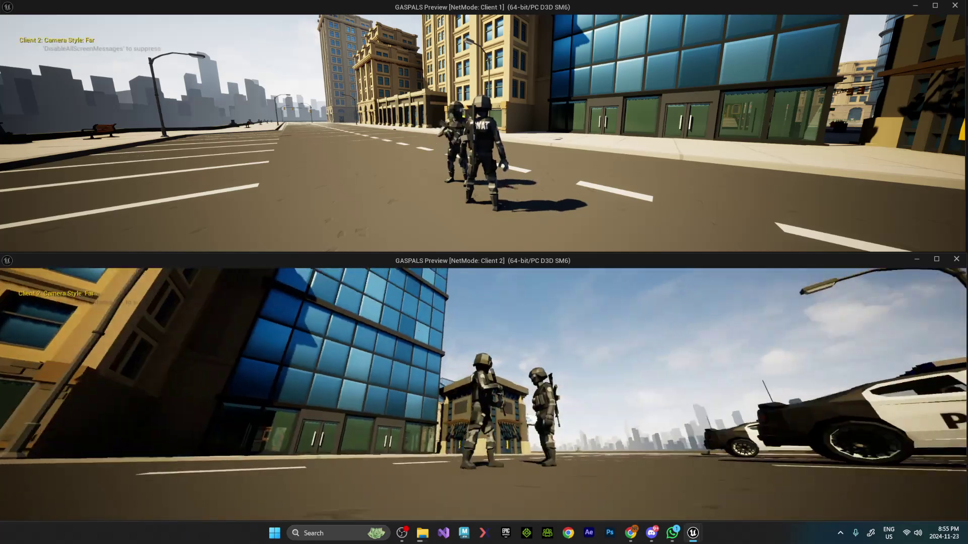
key("w")
key("w")
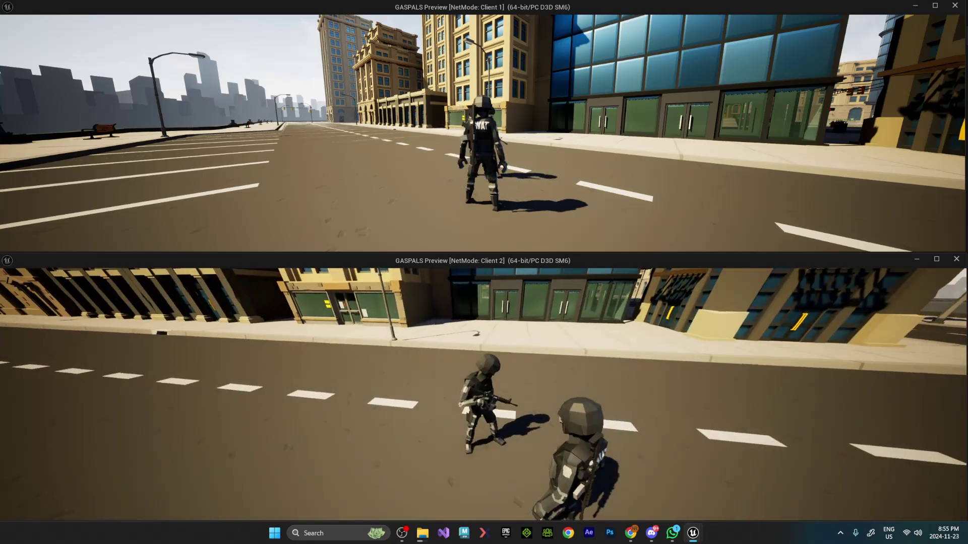
Equip Client 2's character with the yellow pistol, knock down Client 1's character, and run around beside the parked police cars
key("1")
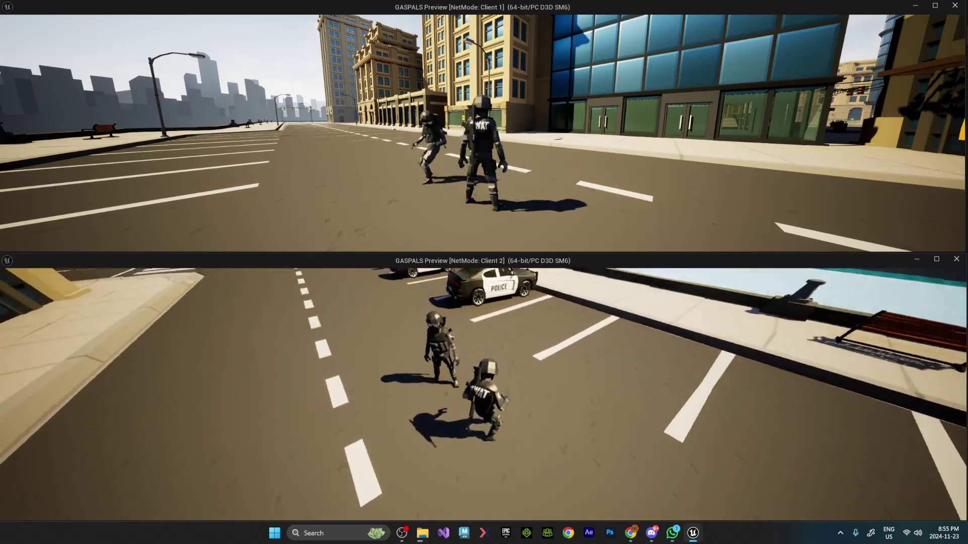
key("s")
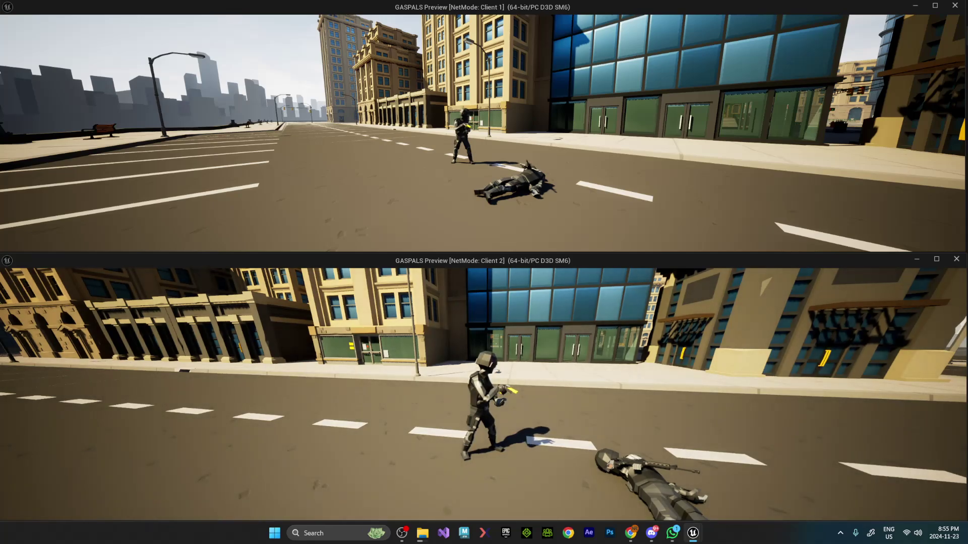
key("w")
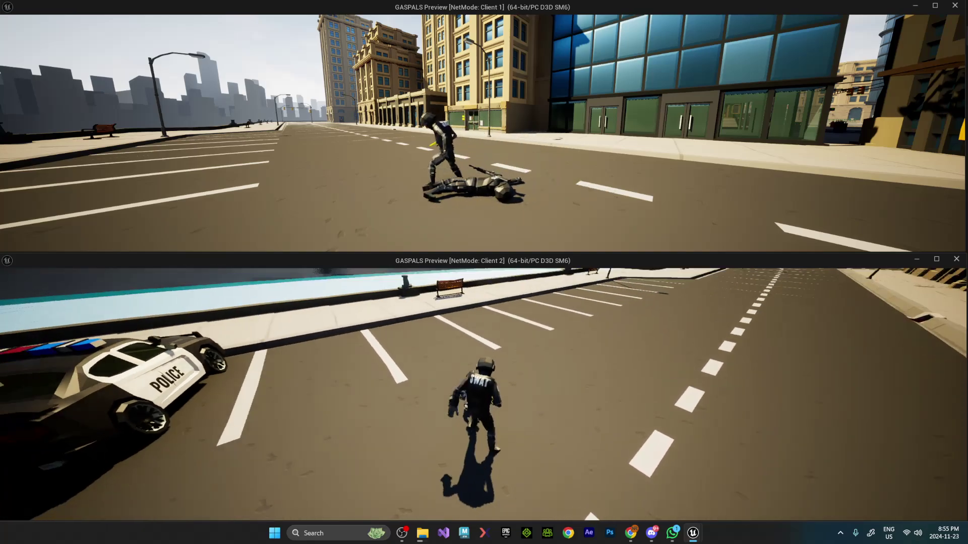
key("w")
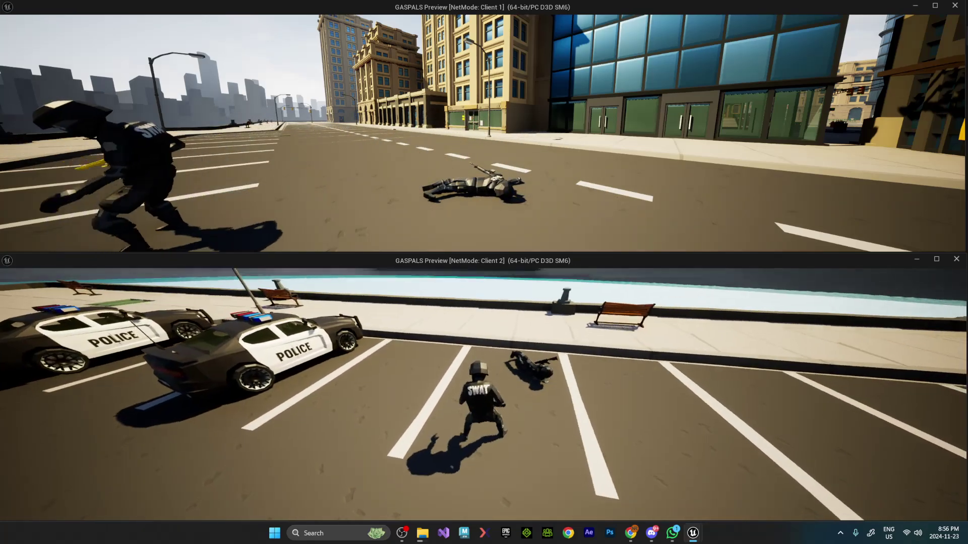
key("w")
key("1")
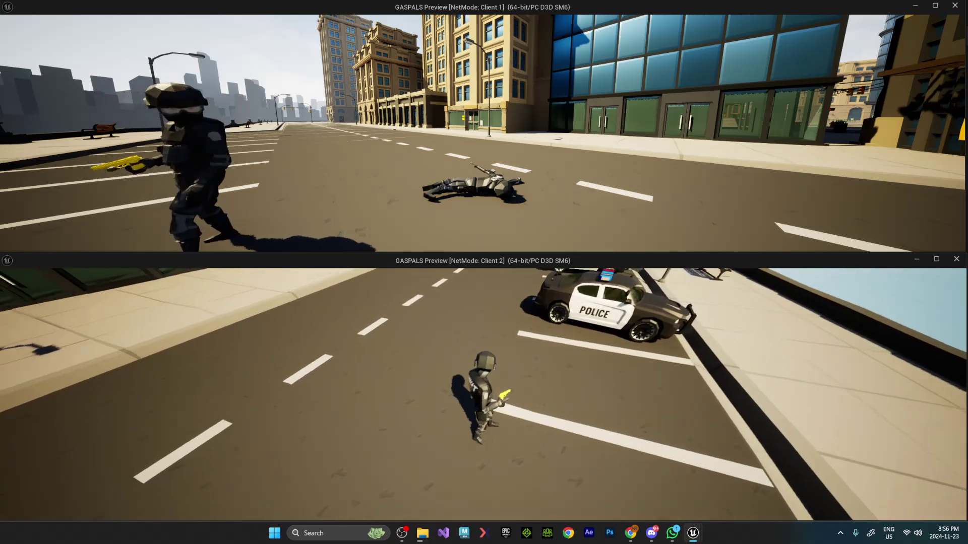
Run Client 2's character to the nearer parked police car, get in, and switch control to Client 1
key("w")
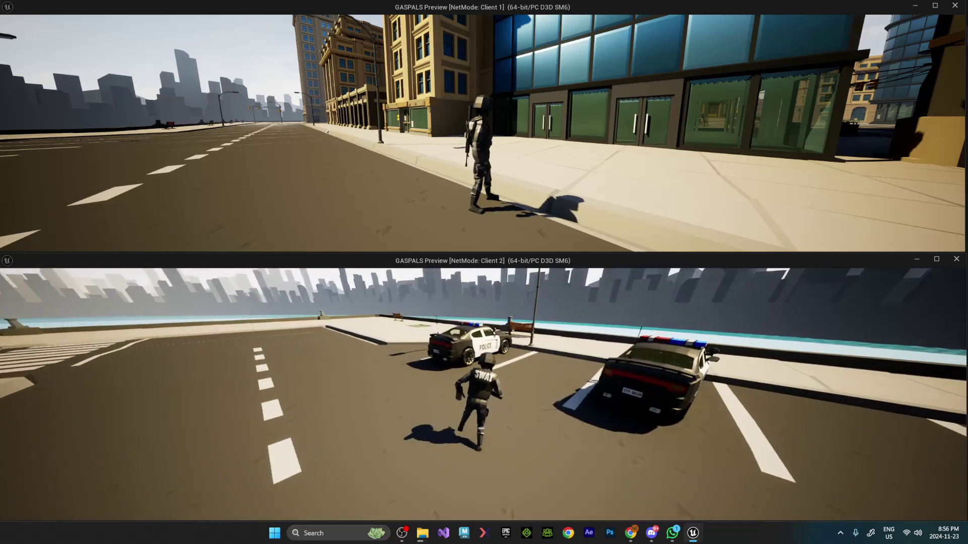
key("e")
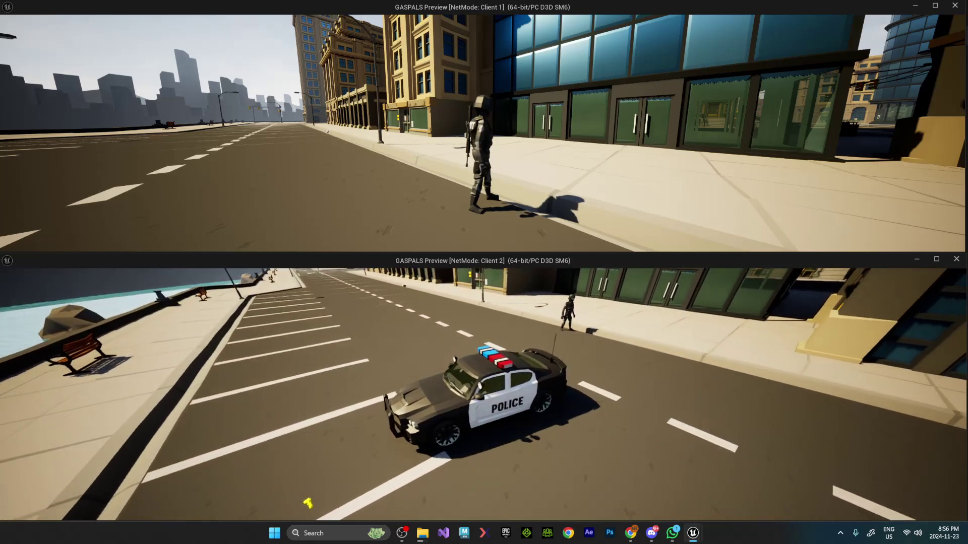
key("alt+Tab")
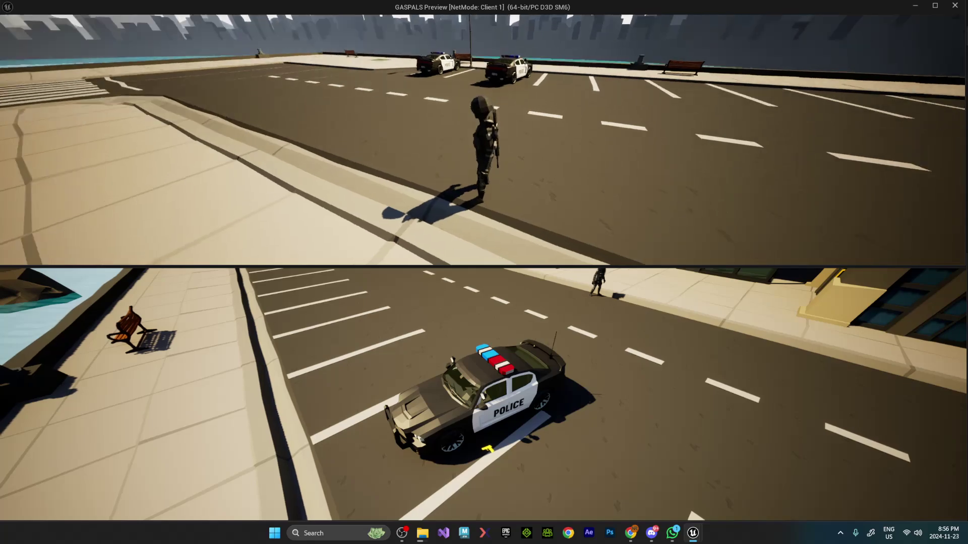
Run Client 1's character across the road and around Client 2's police car to its door side
key("w")
key("w")
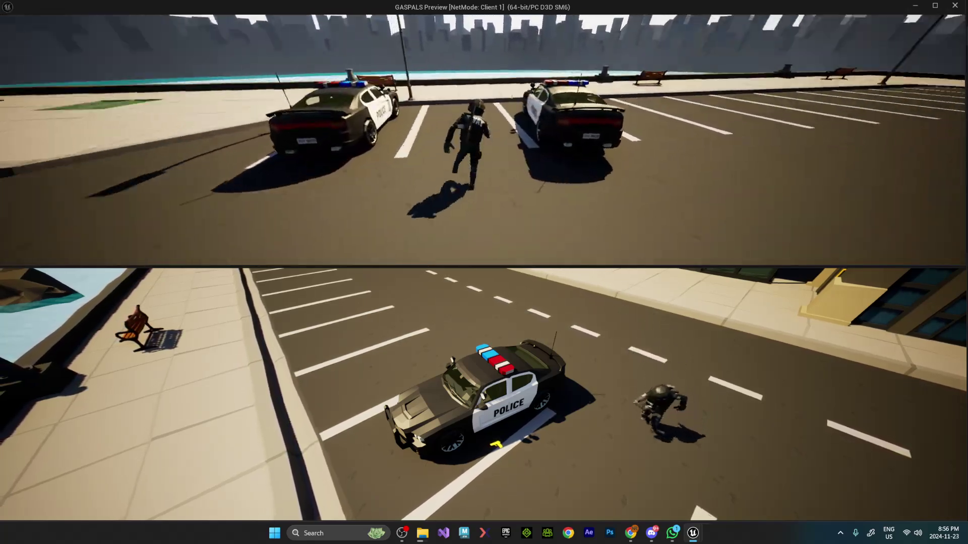
key("w")
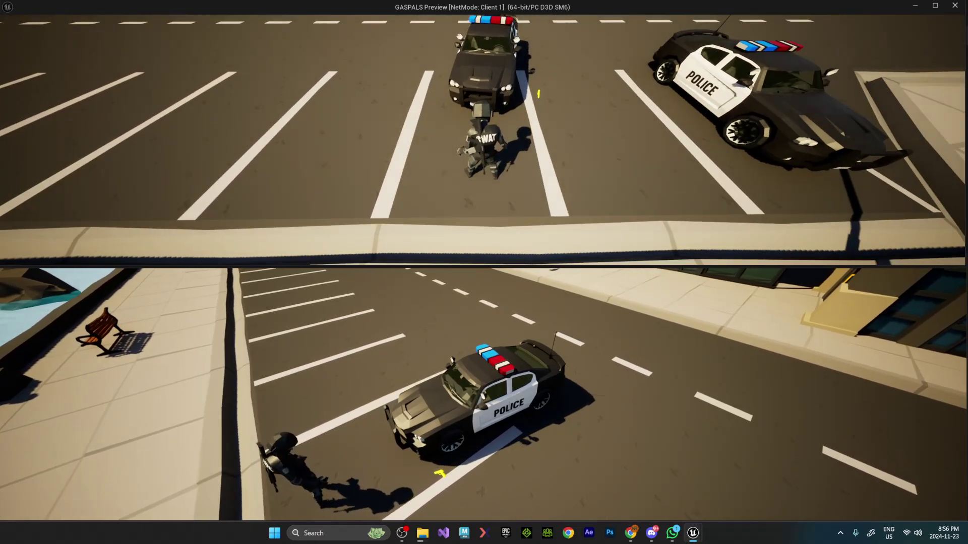
key("w")
key("w")
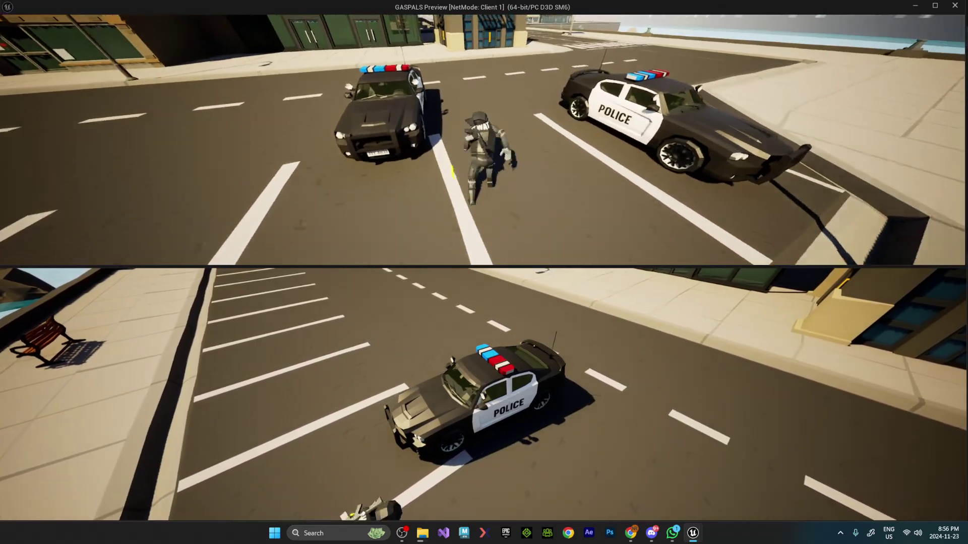
key("w")
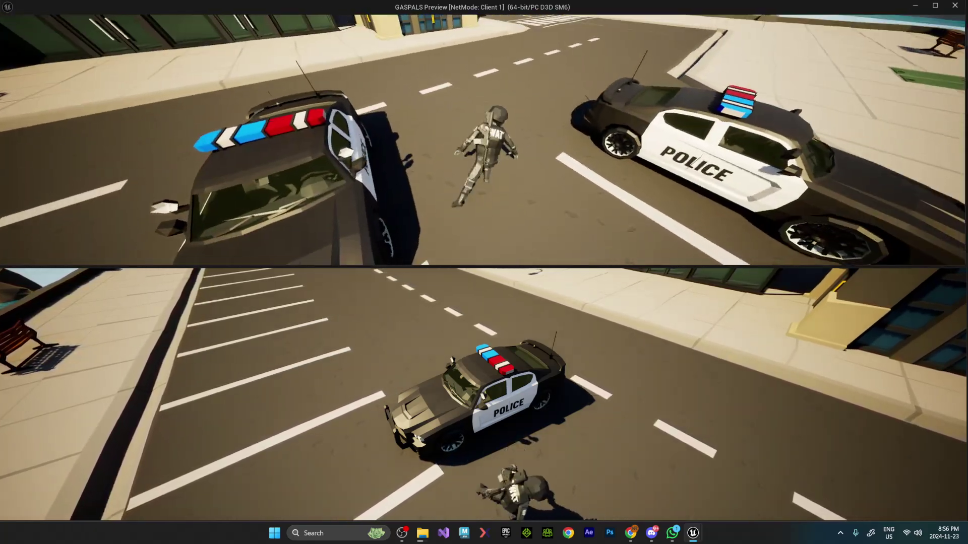
key("w")
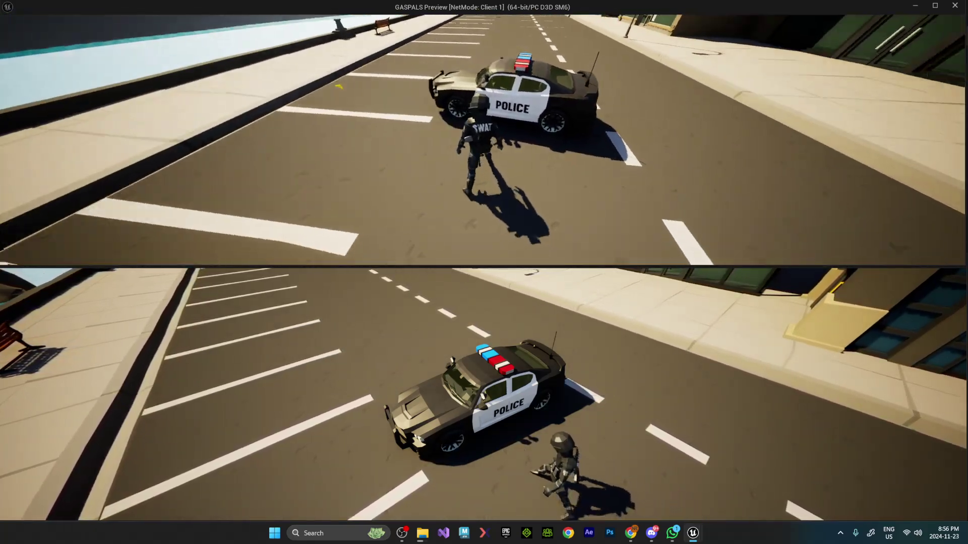
Try to enter Client 2's occupied police car with Client 1's character
key("e")
key("e")
key("e")
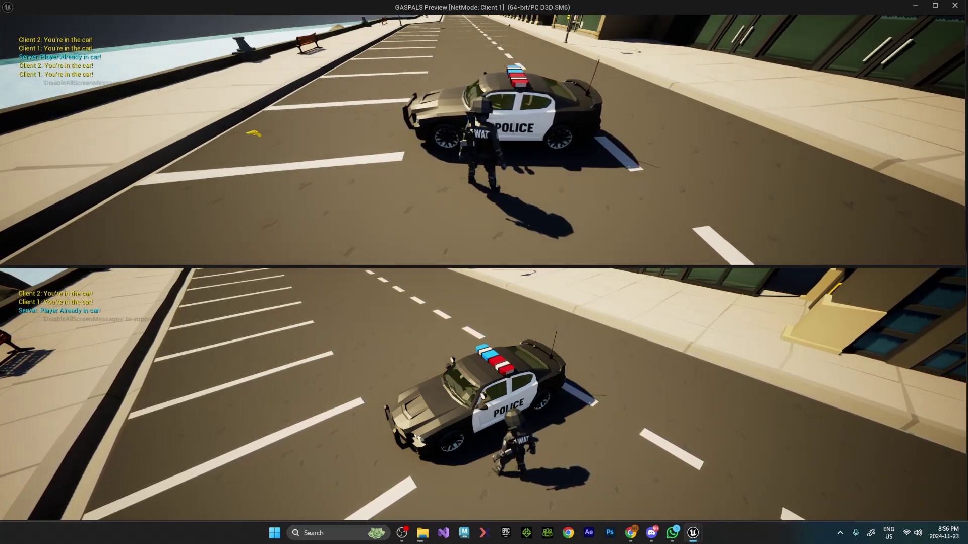
key("e")
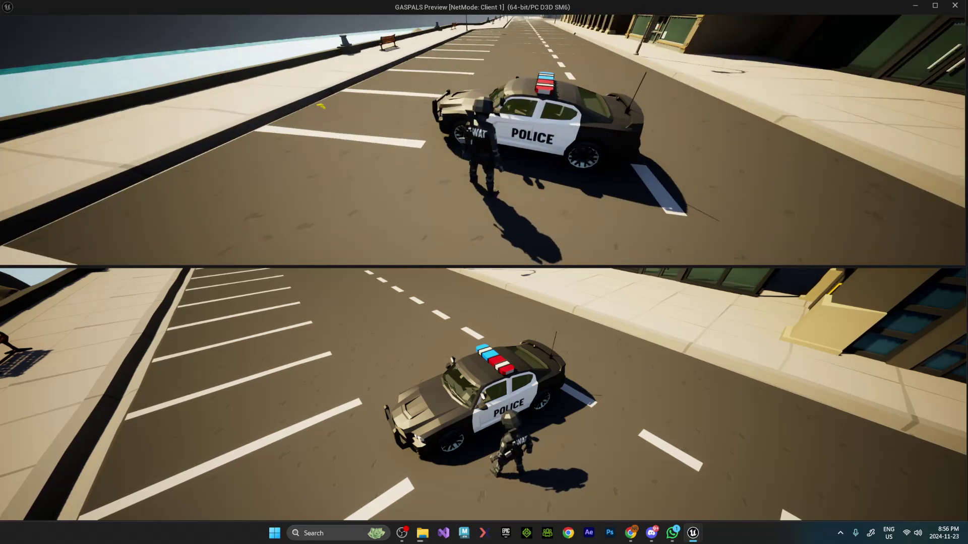
key("e")
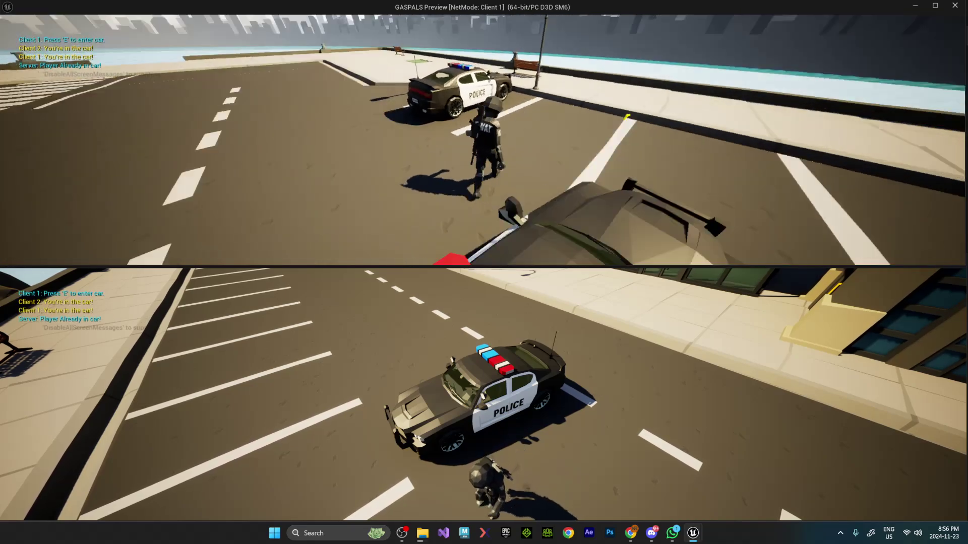
Run Client 1's character to the other police car, get in, and drive it to the waterfront street corner
key("w")
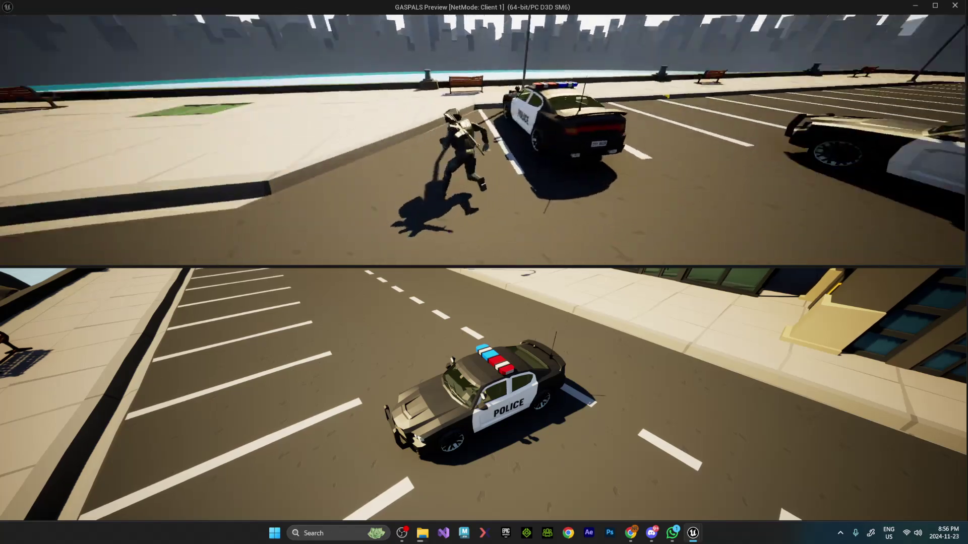
key("e")
key("s")
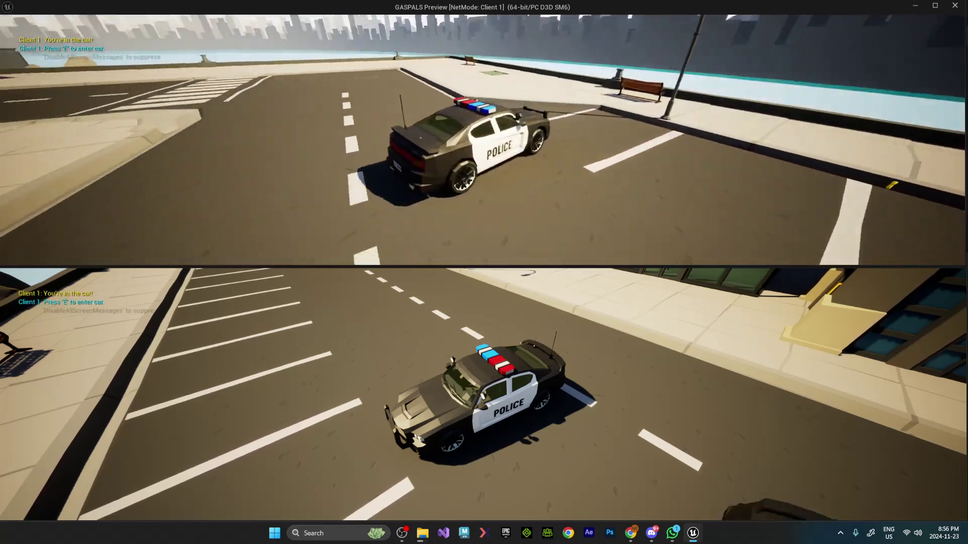
key("w")
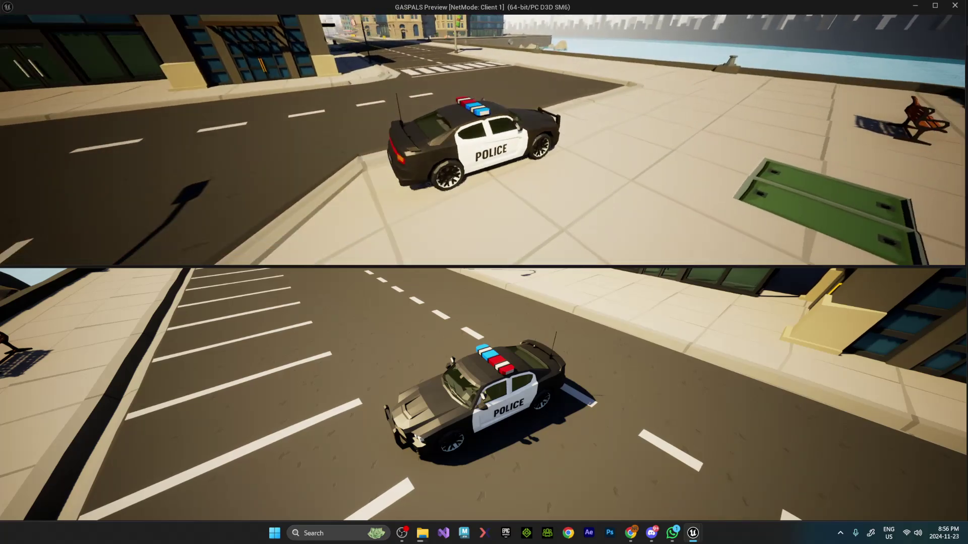
key("w")
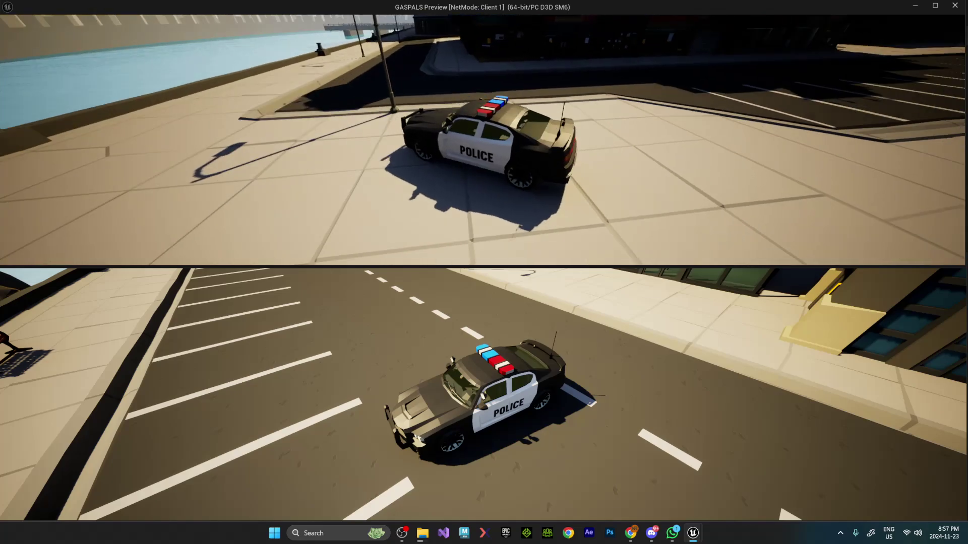
Get Client 1's character out of the car, run it along the waterfront pavement, and switch control to Client 2
key("e")
key("w")
key("w")
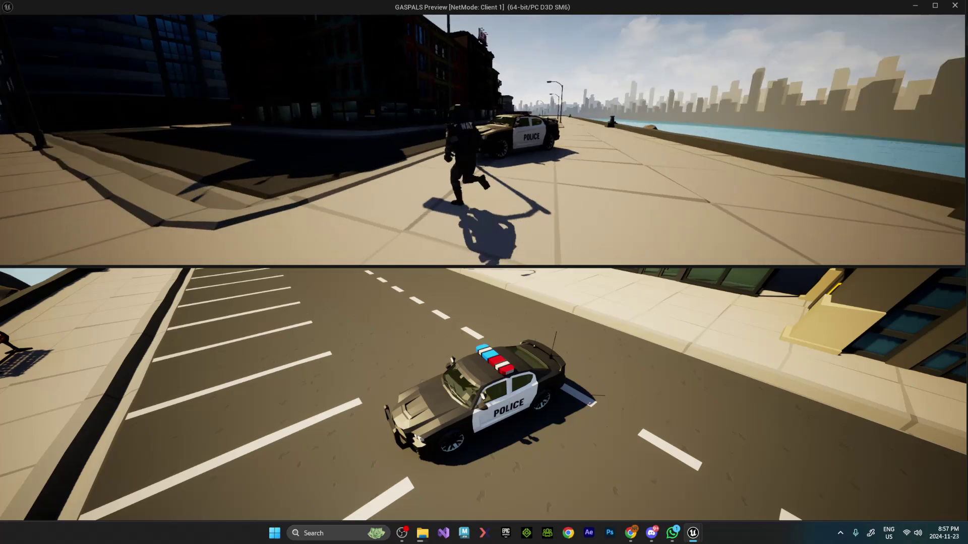
key("alt+Tab")
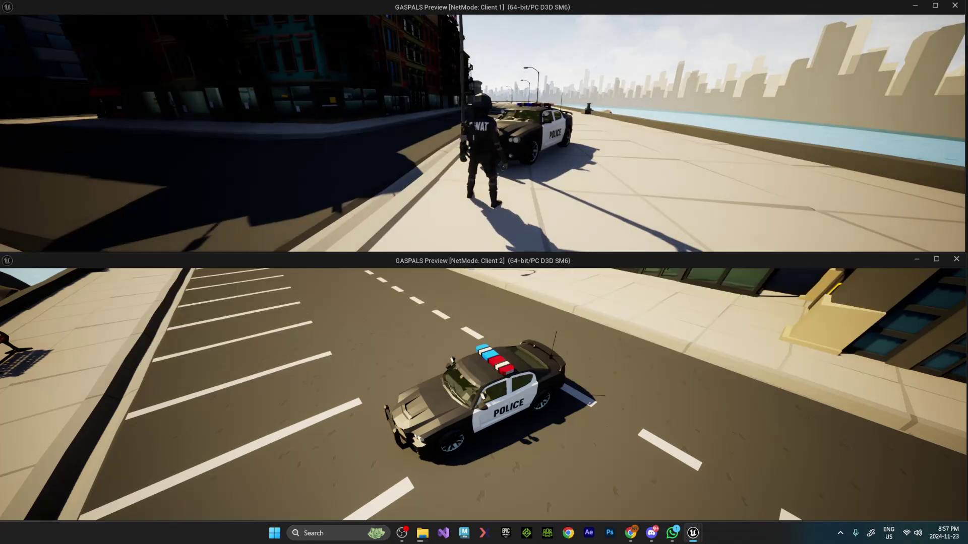
Drive Client 2's police car along the waterfront, stop beside Client 1's car, and get the character out
key("w")
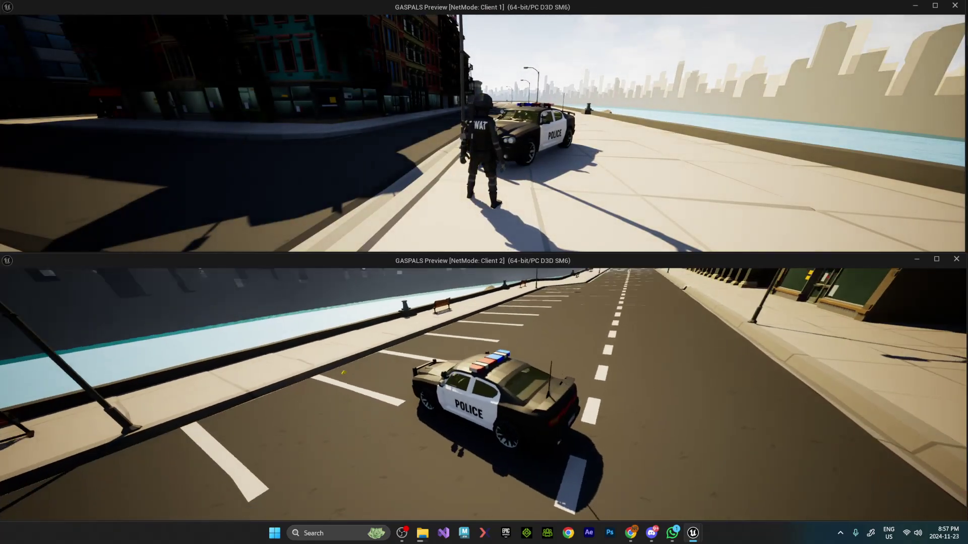
key("w")
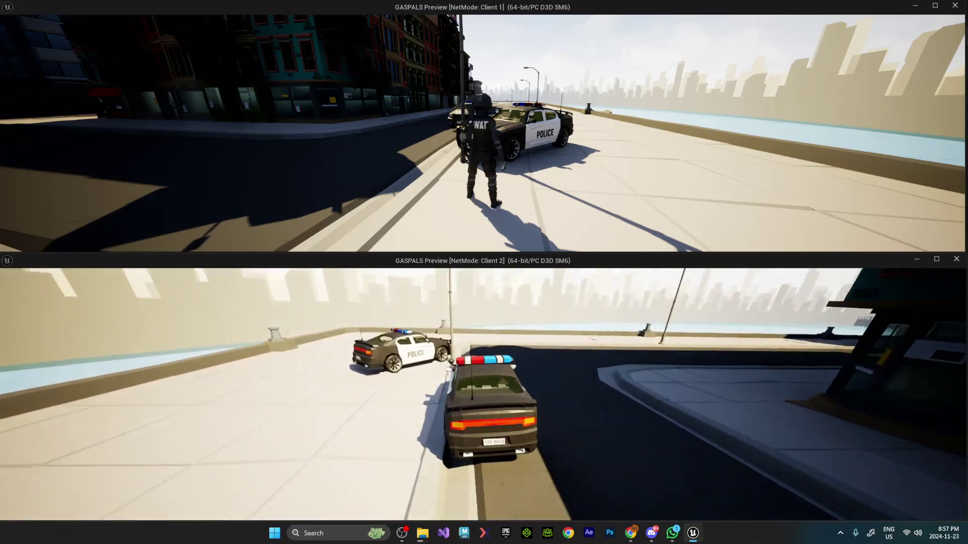
key("w")
key("s")
key("w")
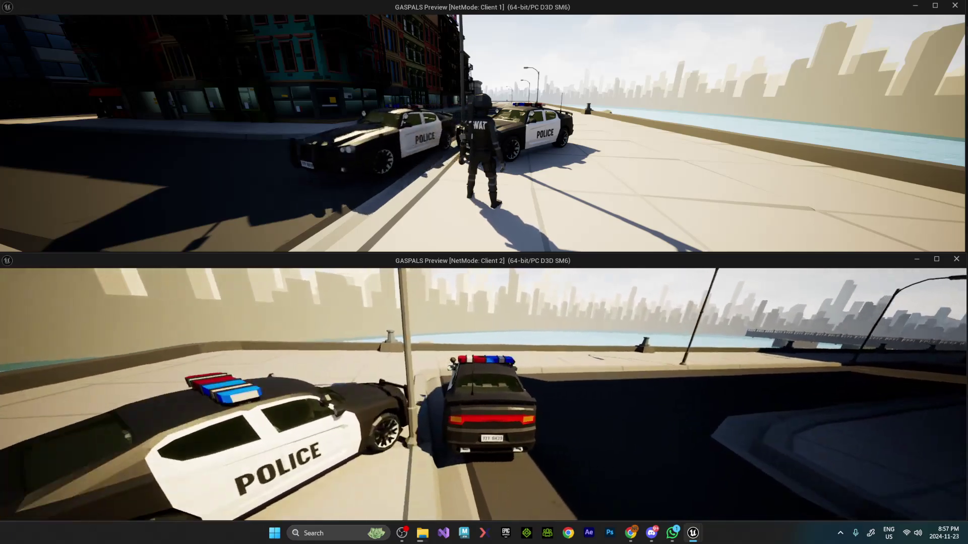
key("e")
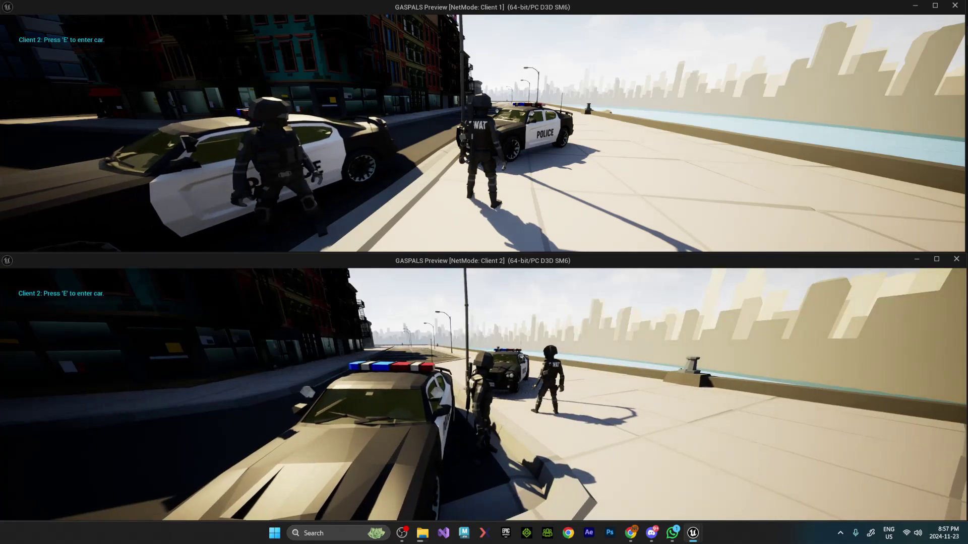
Run Client 2's character around both police cars and stop near Client 1's character on the waterfront pavement
key("w")
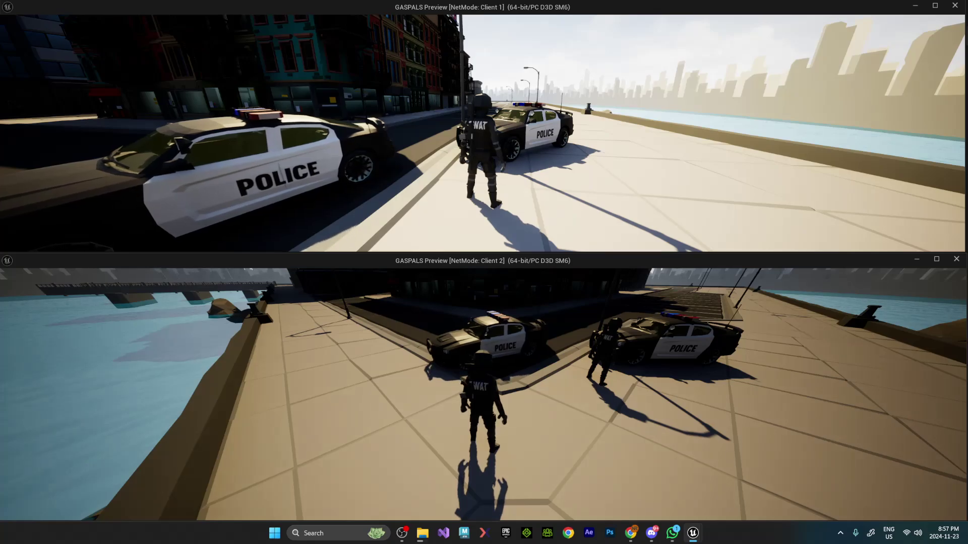
key("w")
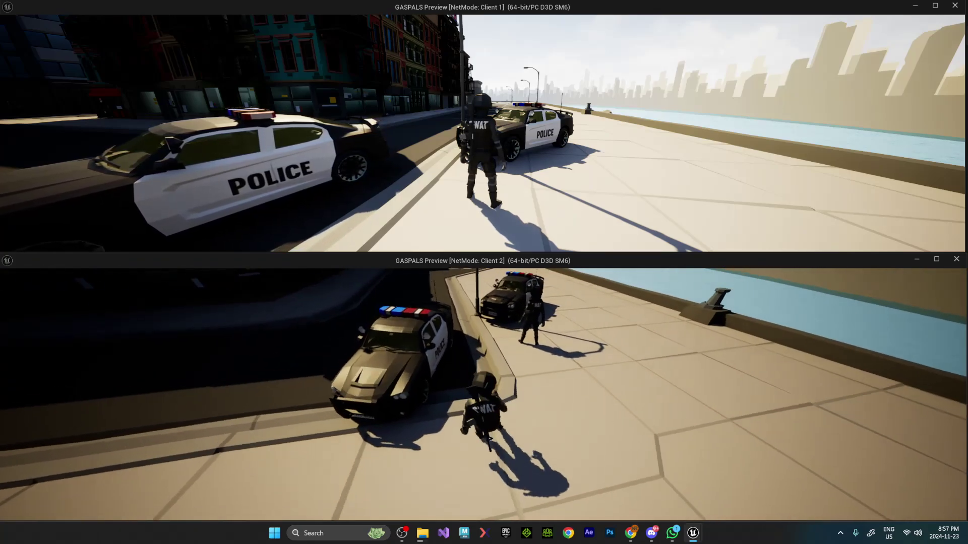
key("w")
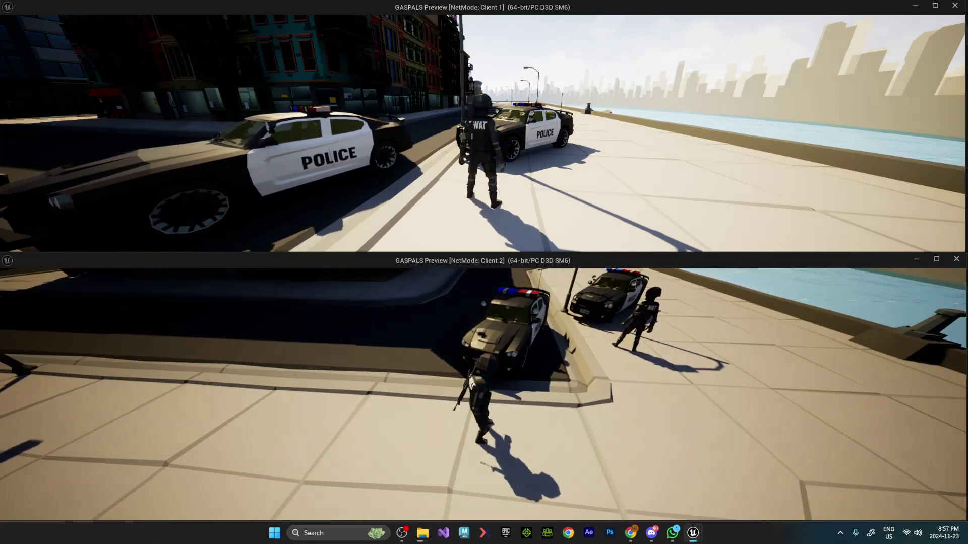
key("w")
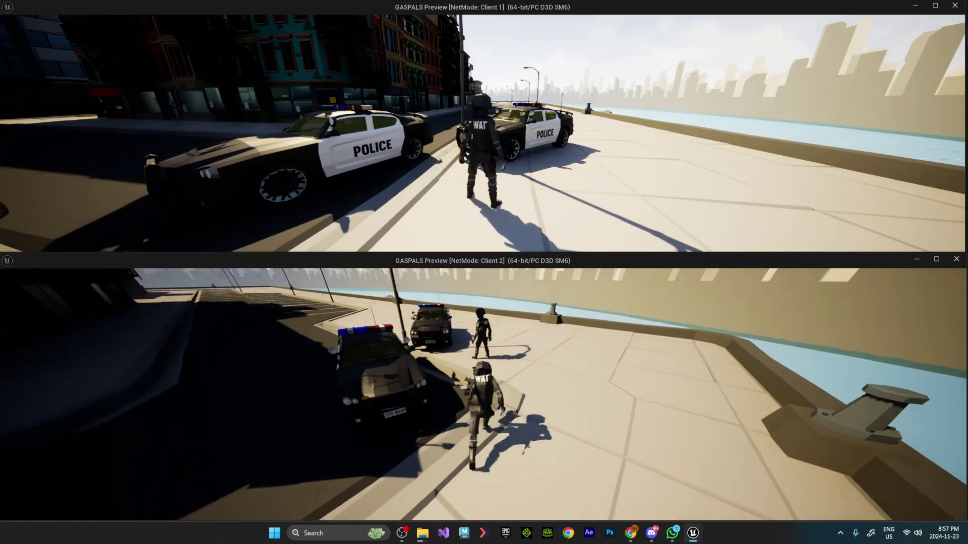
key("w")
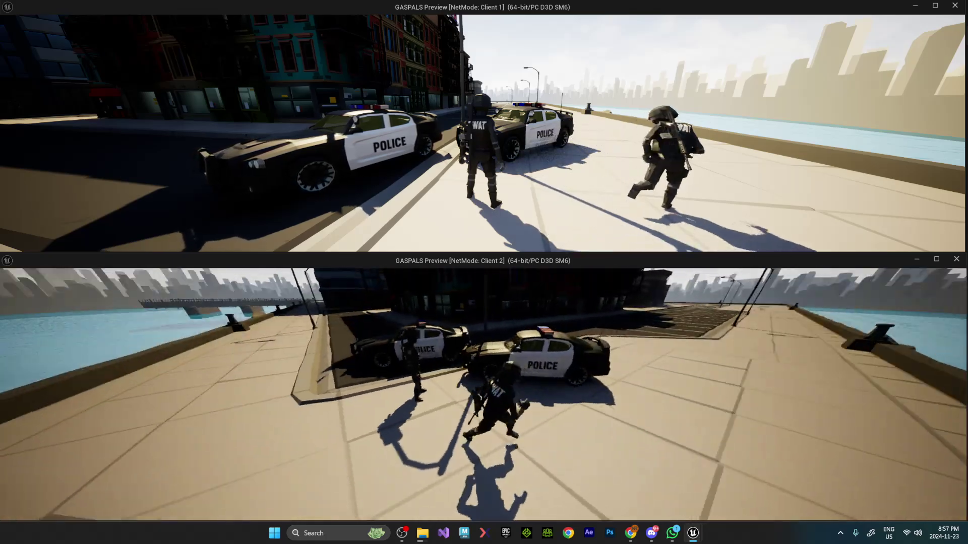
key("w")
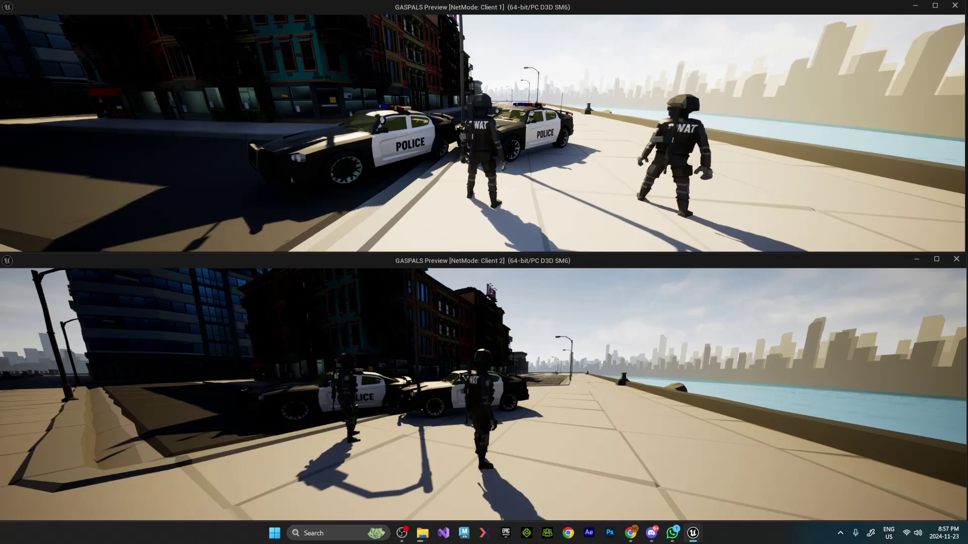
Turn on the frame-rate display with the console command stat FPS in Client 2
key("grave")
type("stat ")
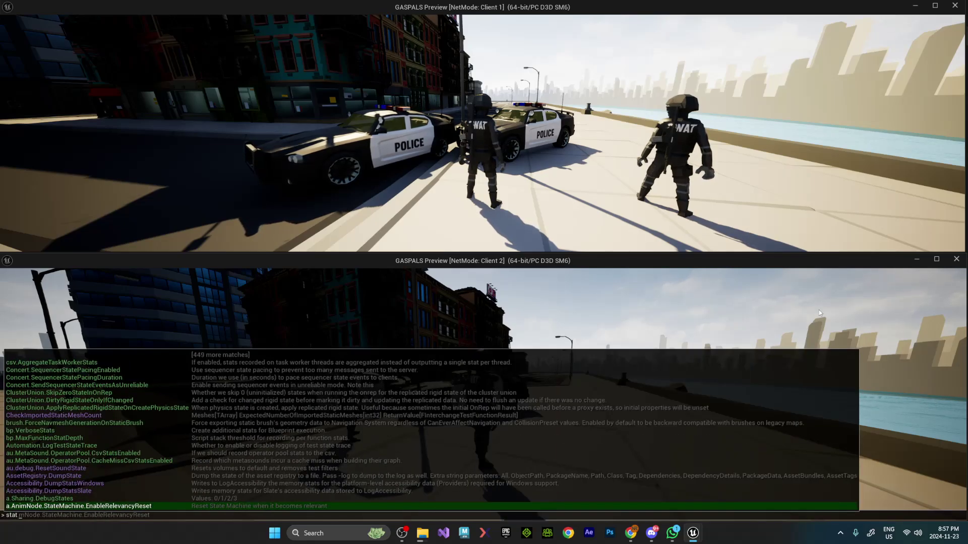
type("FPS")
key("Return")
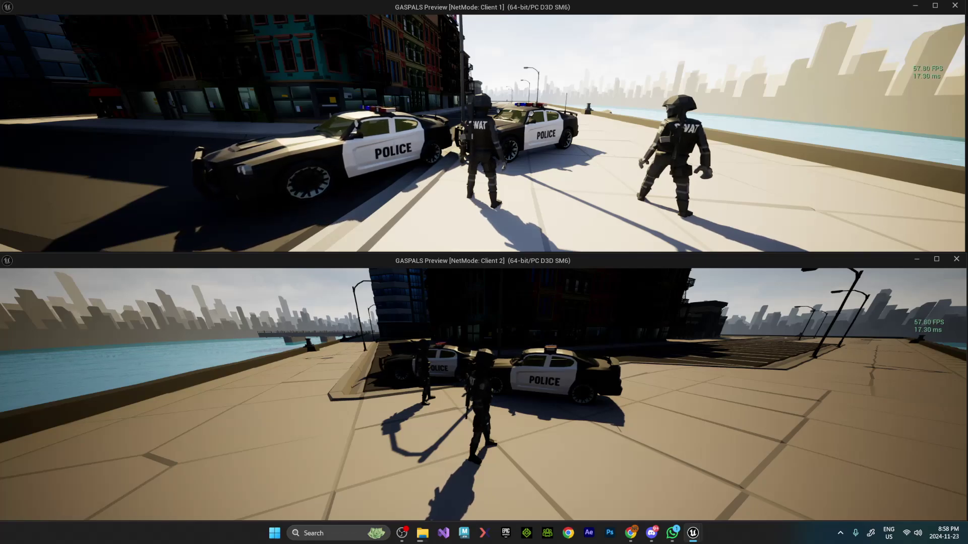
Run and jump Client 2's character around the waterfront pavement, circling Client 1's character, and return to the police cars
key("w")
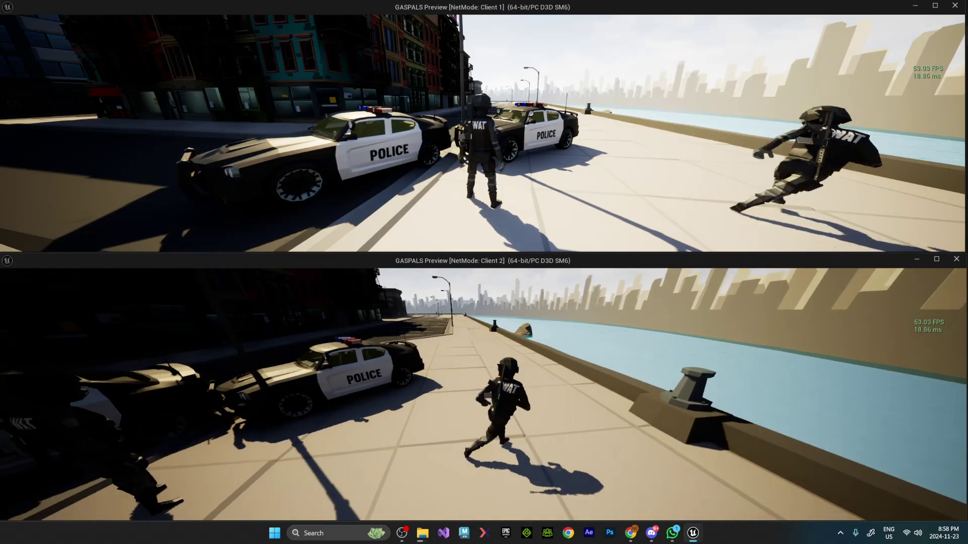
key("w")
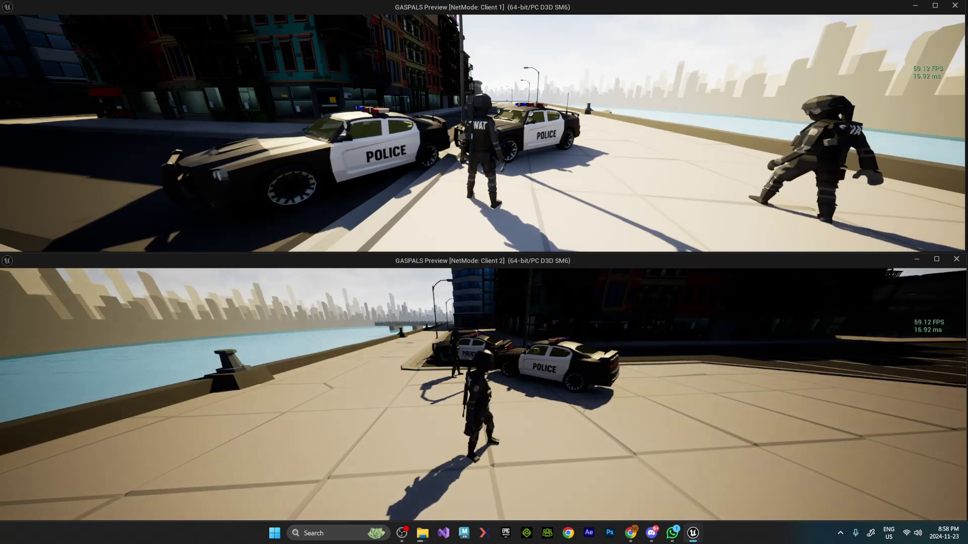
key("w")
key("space")
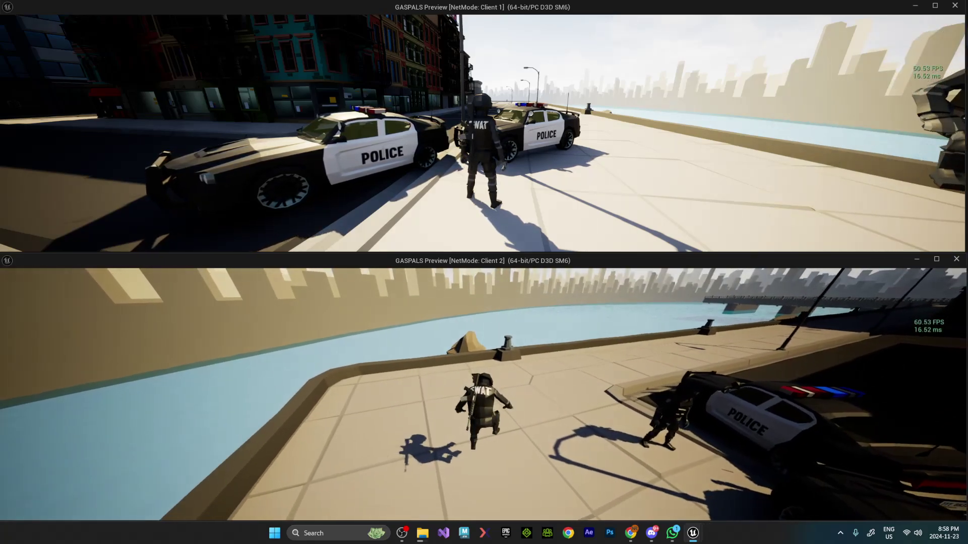
key("w")
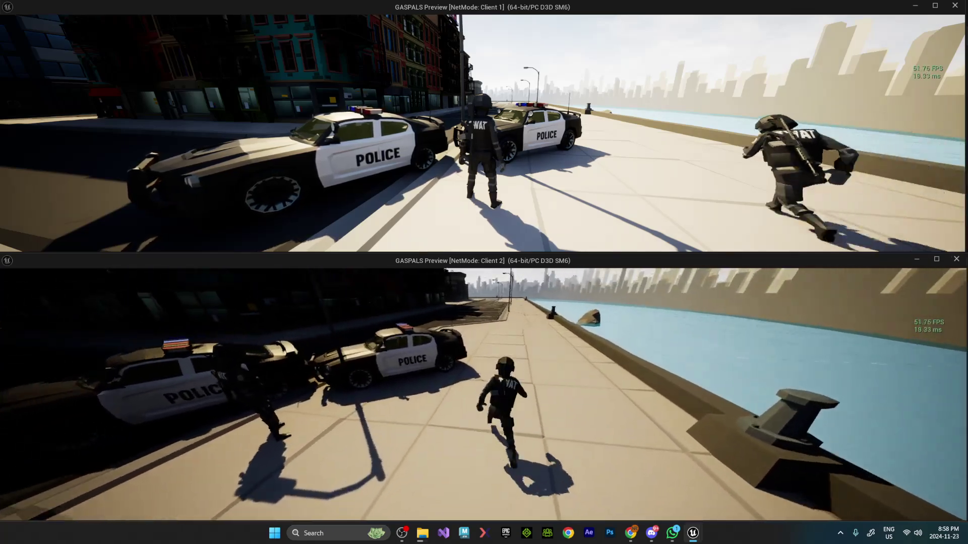
key("w")
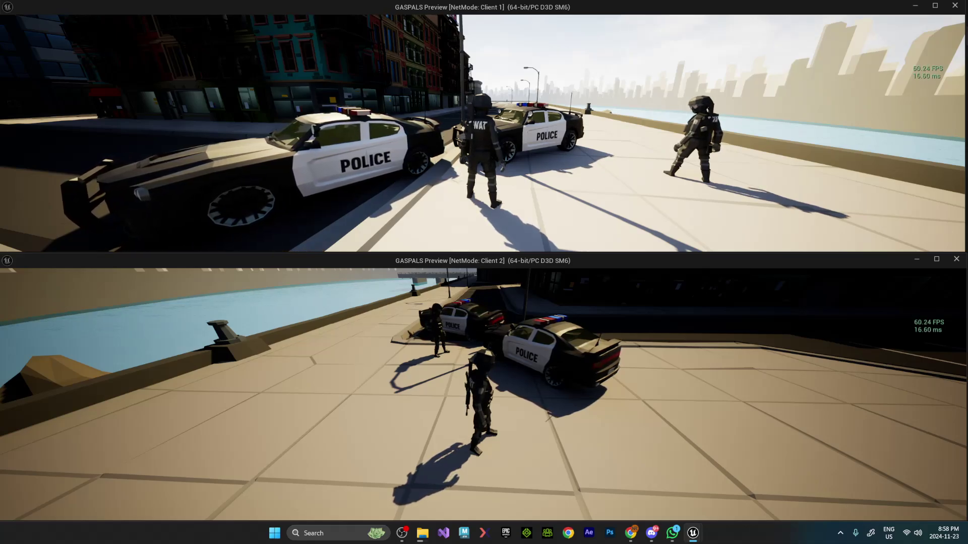
key("w")
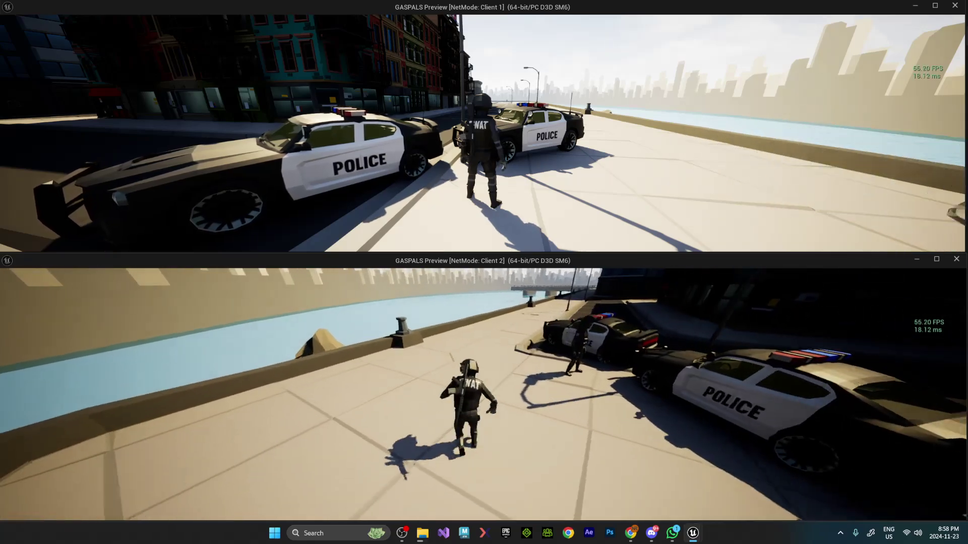
key("w")
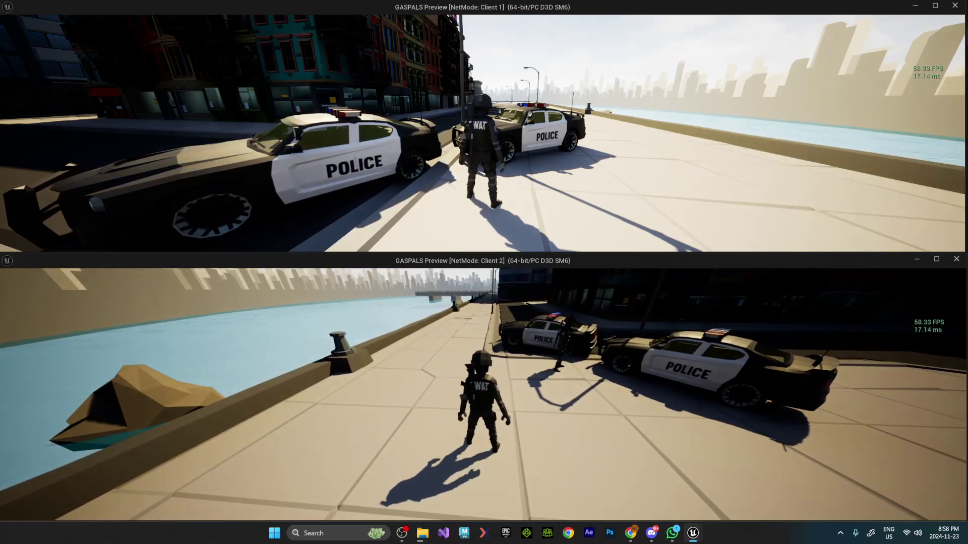
key("w")
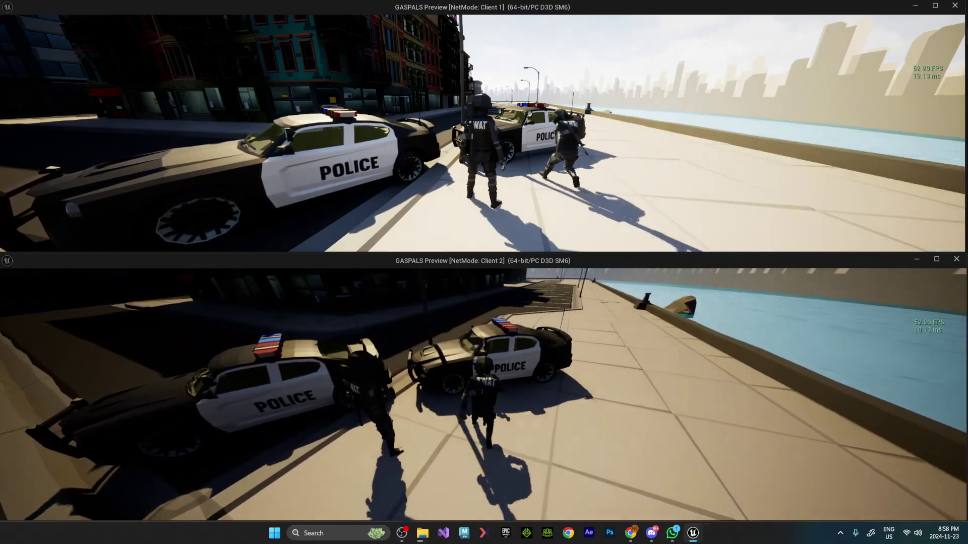
Get Client 2's character into the police car, drive it past Client 1's character to the kerb, and get out
key("e")
key("s")
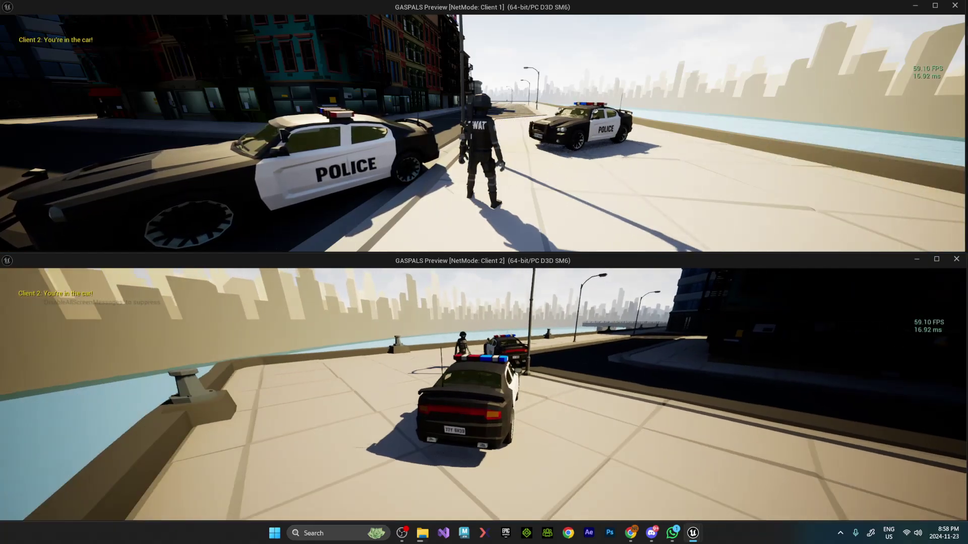
key("w")
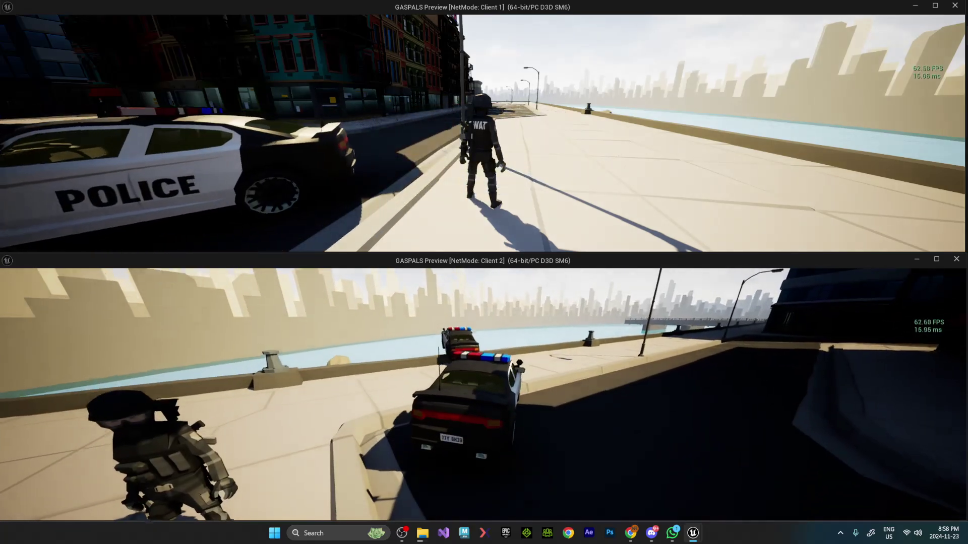
key("e")
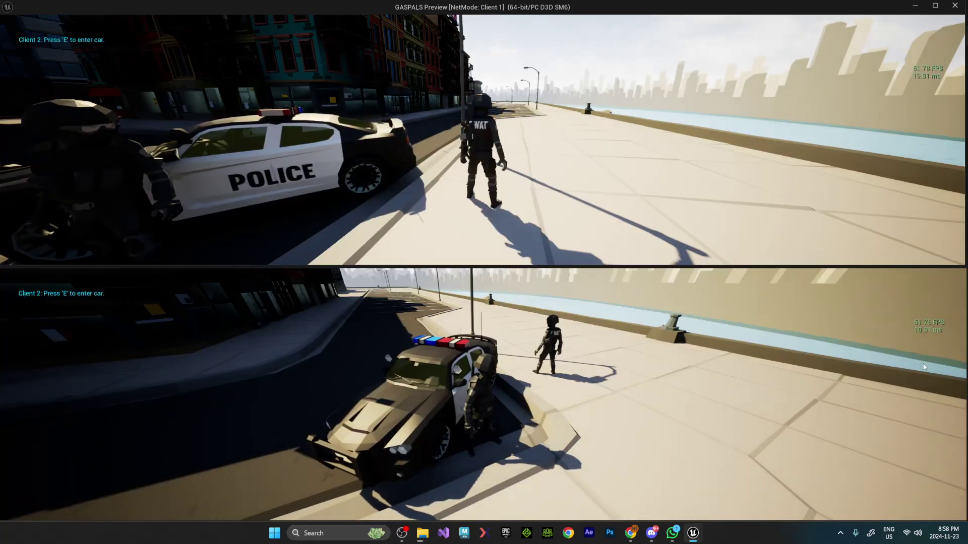
Move Client 2's character around the parked police car and take down Client 1's character on the pavement
left_click(935, 307)
key("w")
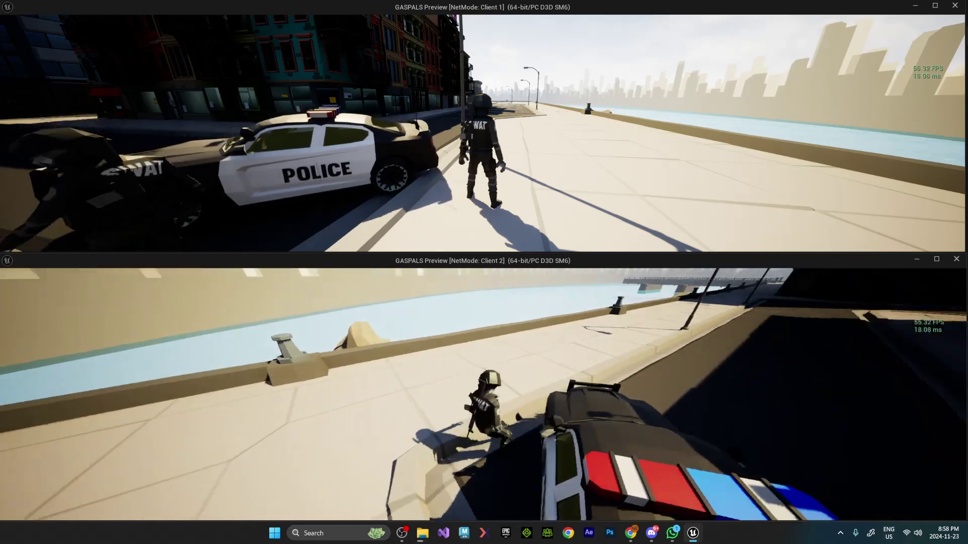
key("w")
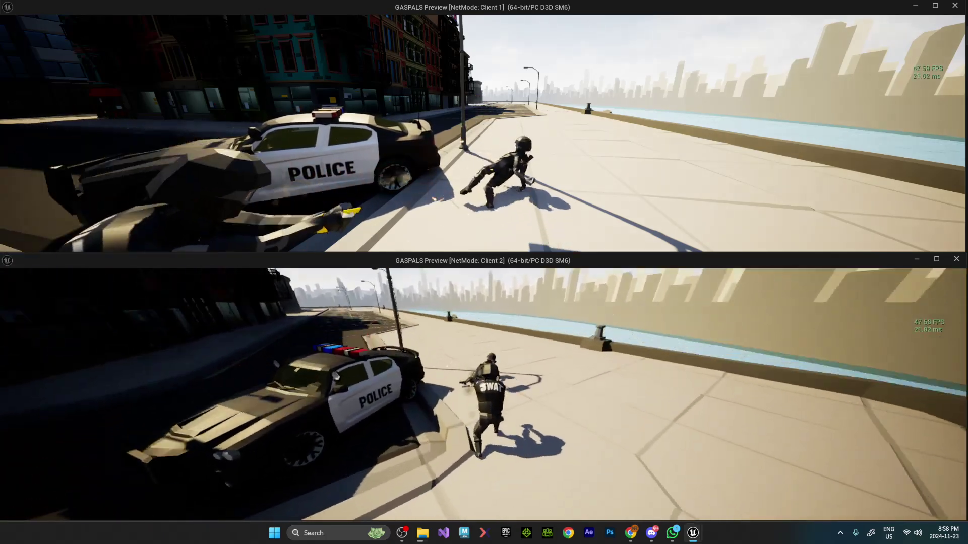
Get Client 2's character back into the police car and drive it along the waterfront street past the shopfronts
key("e")
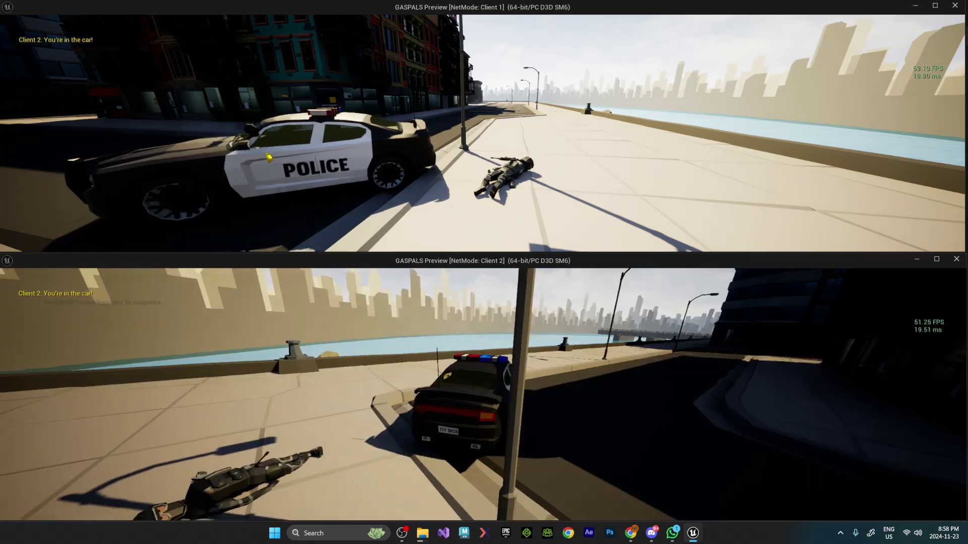
key("w")
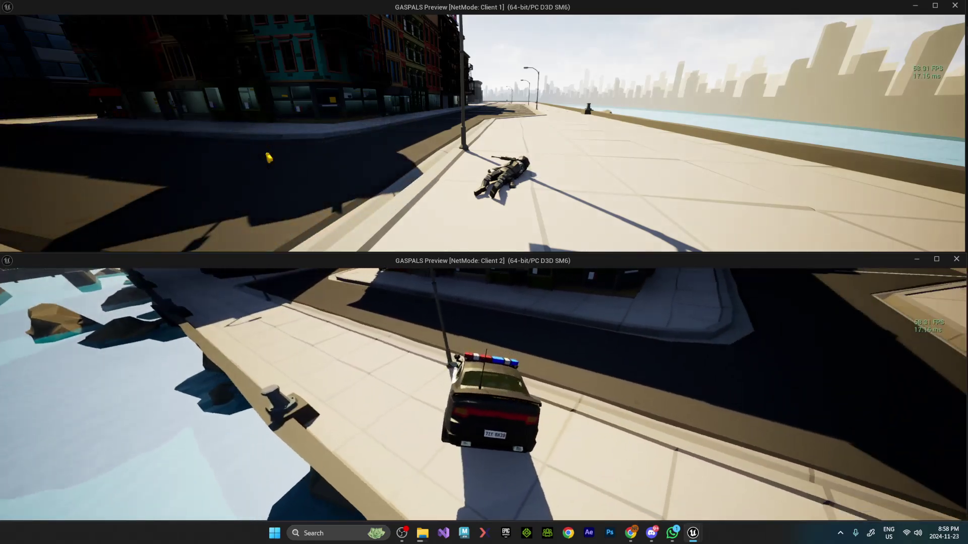
key("w")
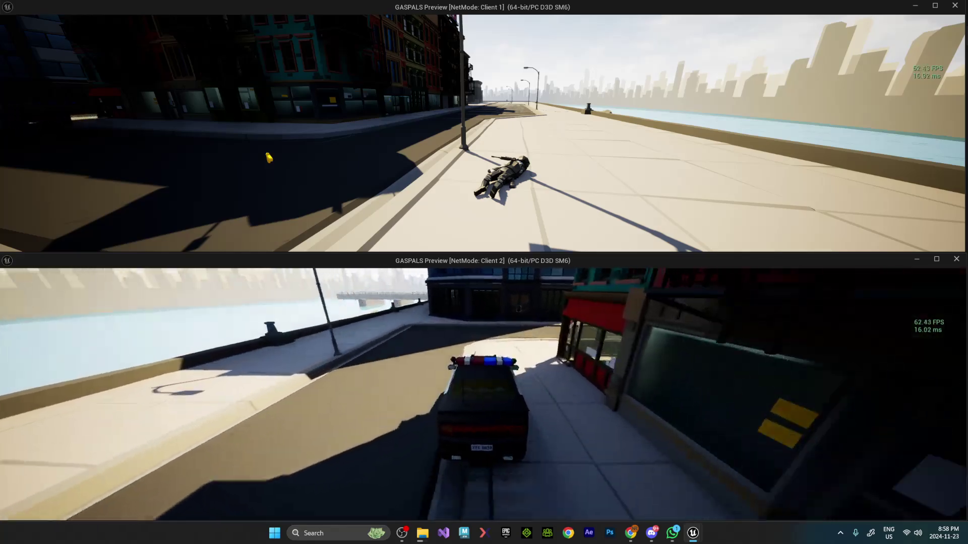
key("w")
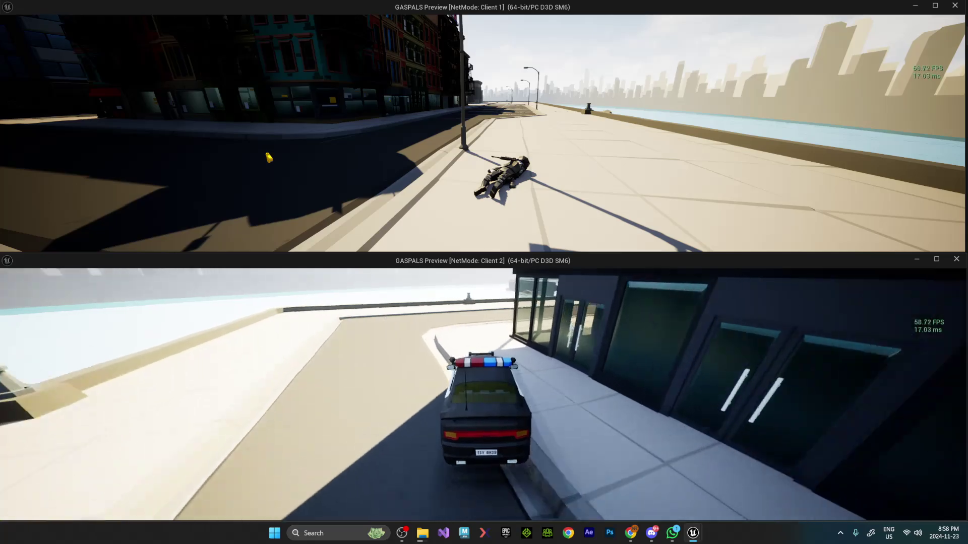
key("w")
key("d")
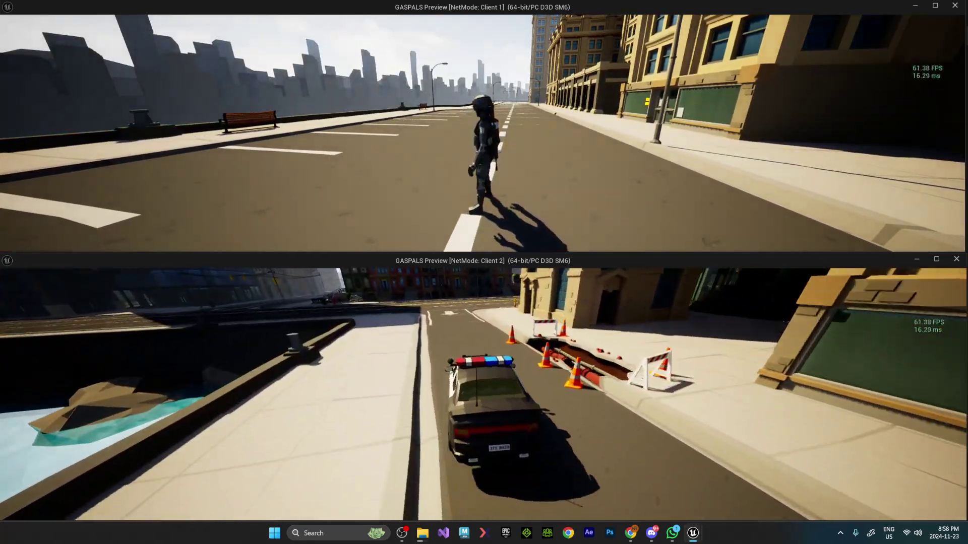
Drive Client 2's police car around the city streets to Client 1's respawned character and get out beside it
key("w")
key("a")
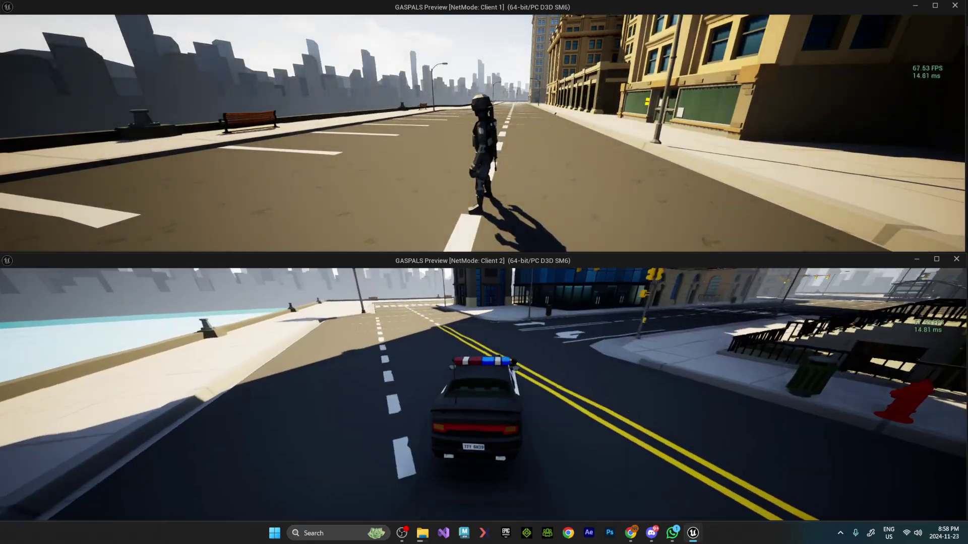
key("a")
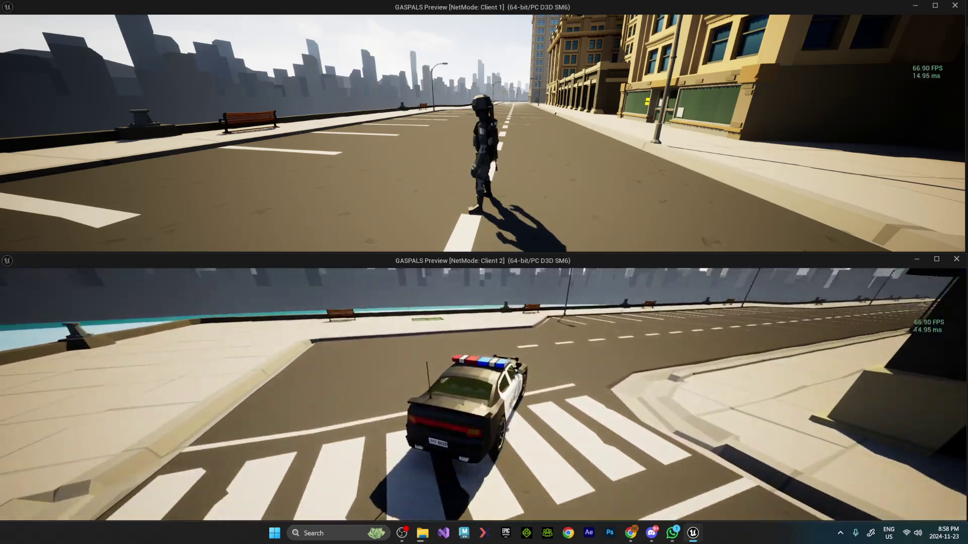
key("w")
key("a")
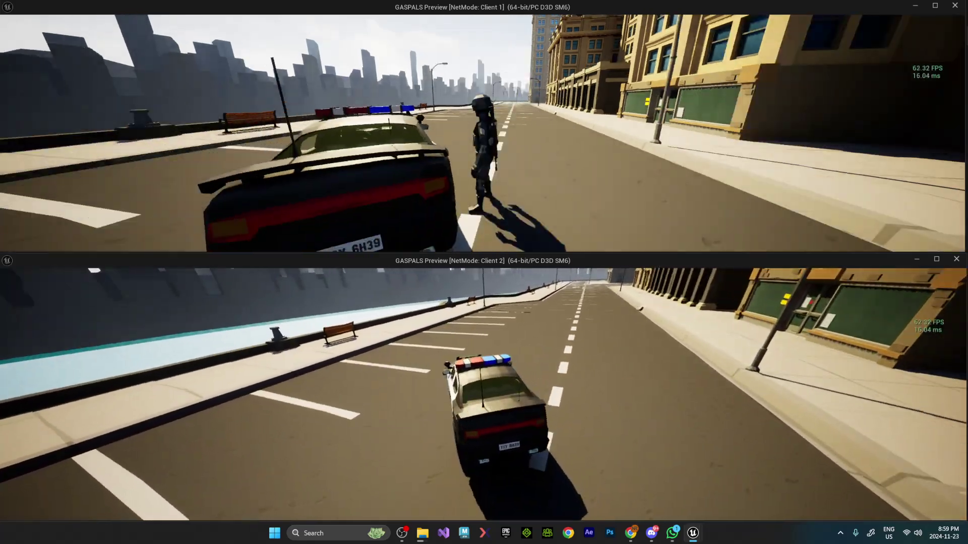
key("e")
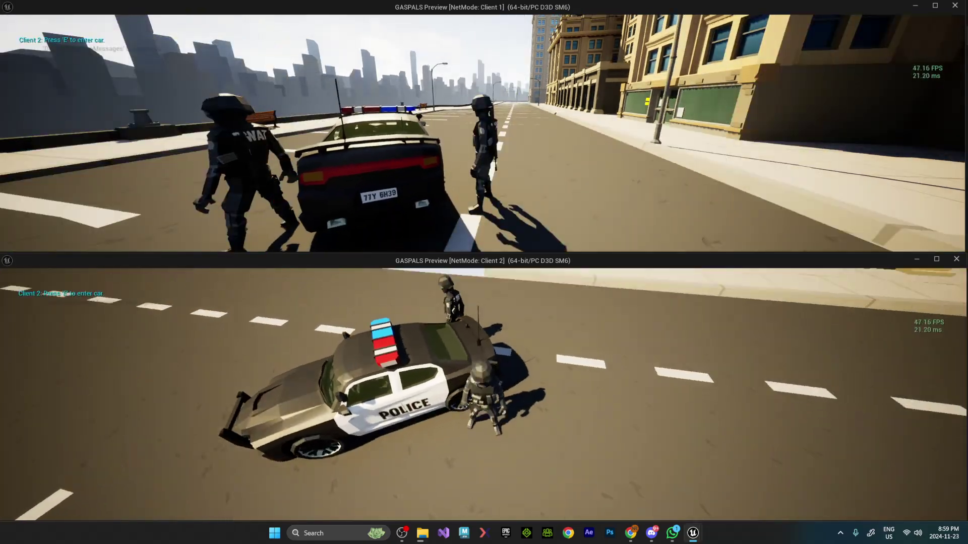
Ready Client 2's rifle and set the camera style to Far while walking near Client 1's character
key("d")
key("1")
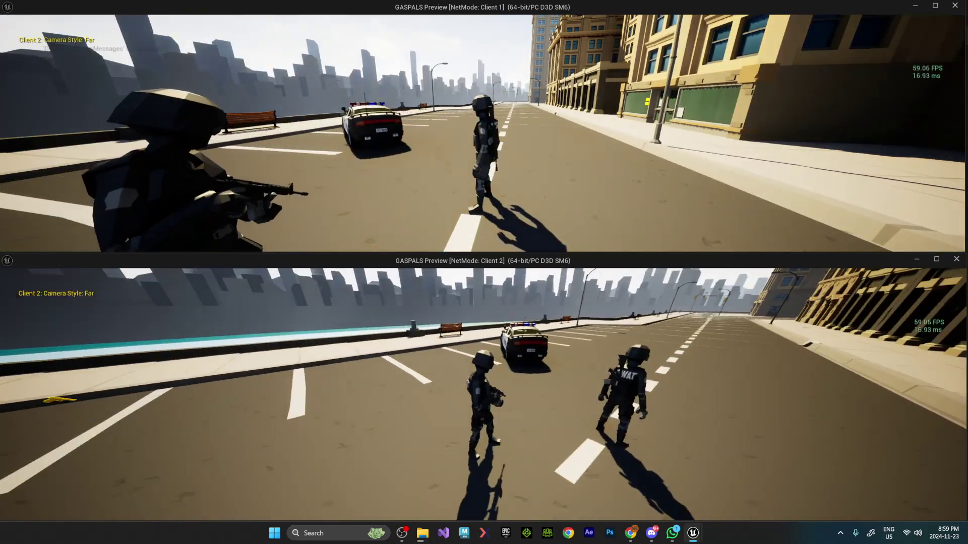
key("w")
key("w")
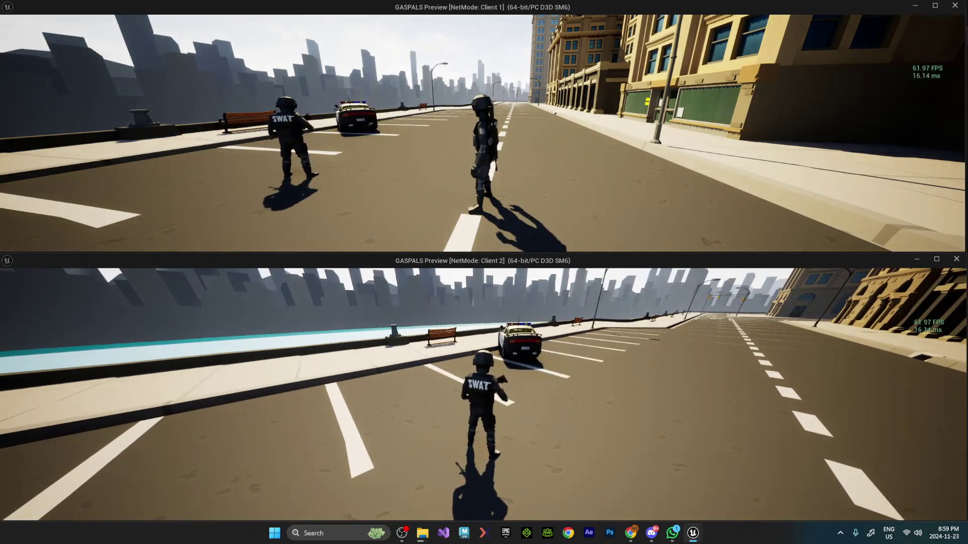
Run Client 2's character with the rifle past Client 1's character and the police car, down the street with parking bays
key("1")
key("w")
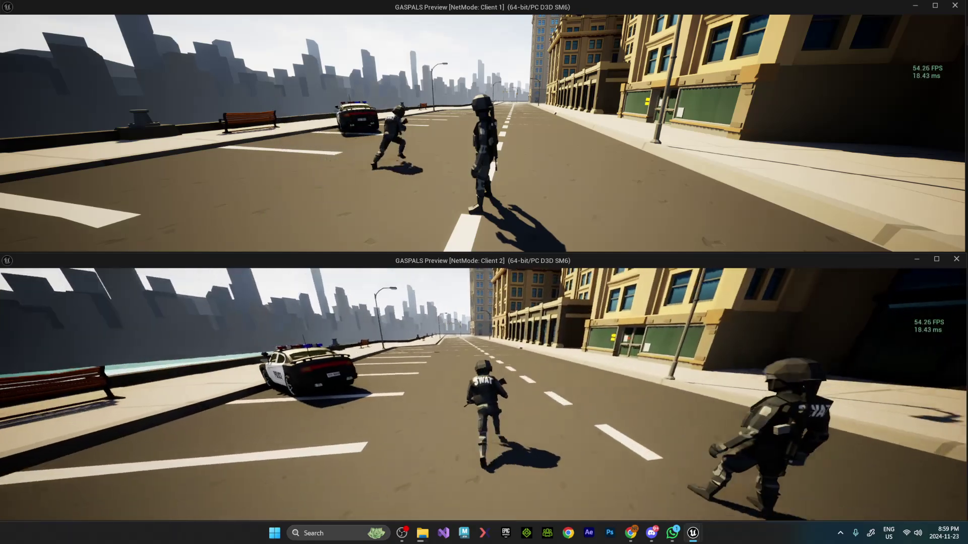
key("a")
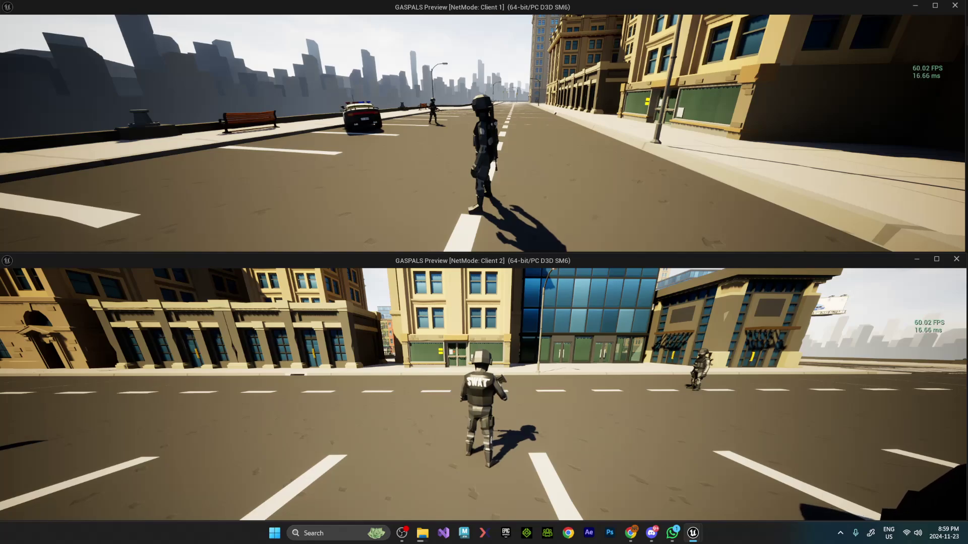
key("w")
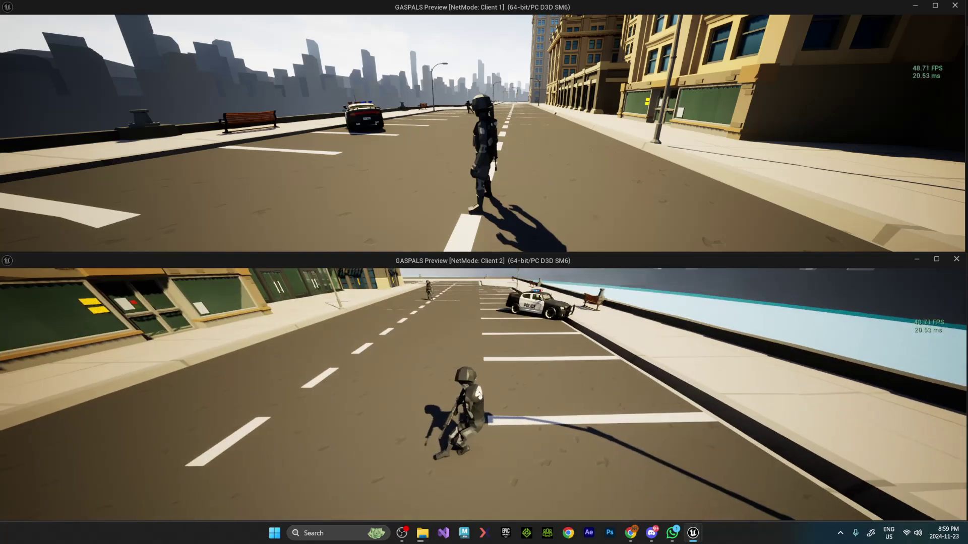
End the two-client play session, select the police car BP_AirCar2, and dismiss the error notification
key("Escape")
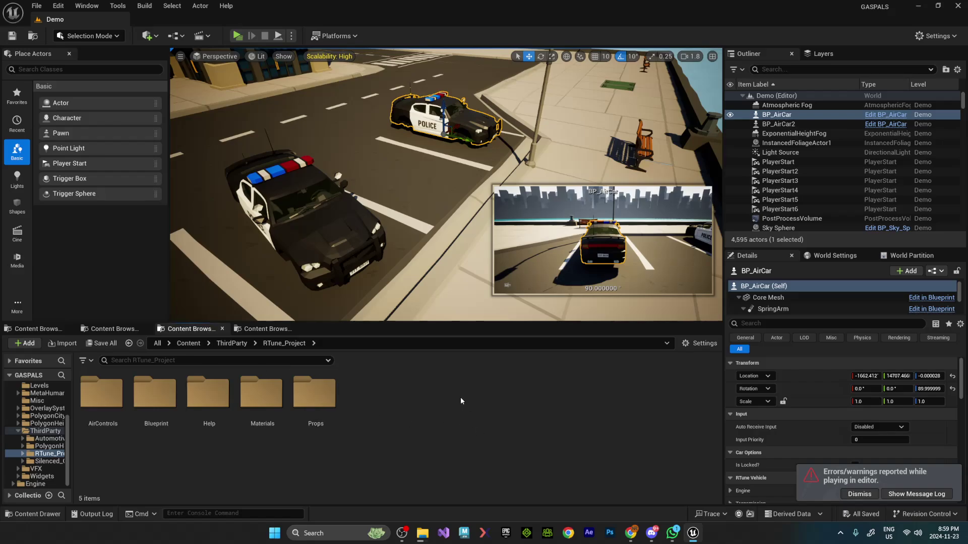
left_click(337, 219)
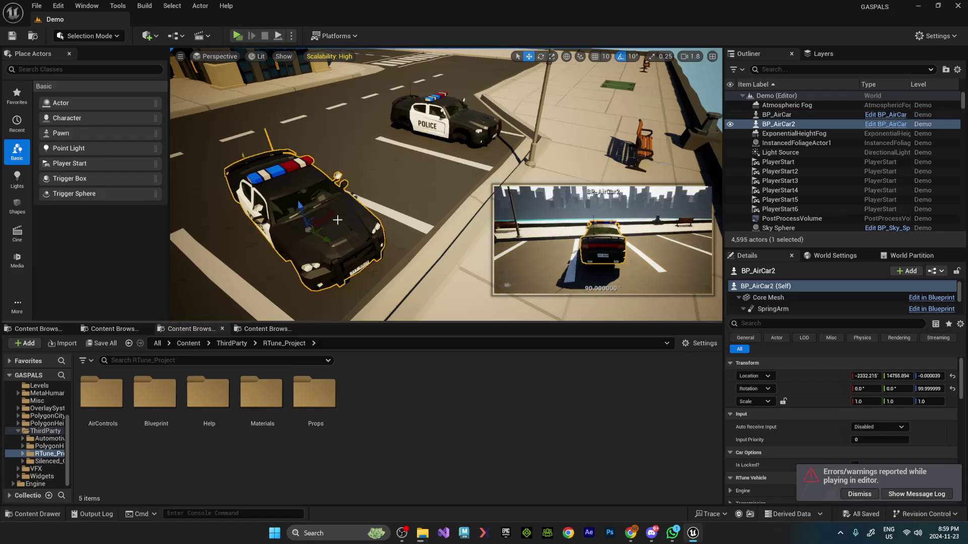
left_click(857, 495)
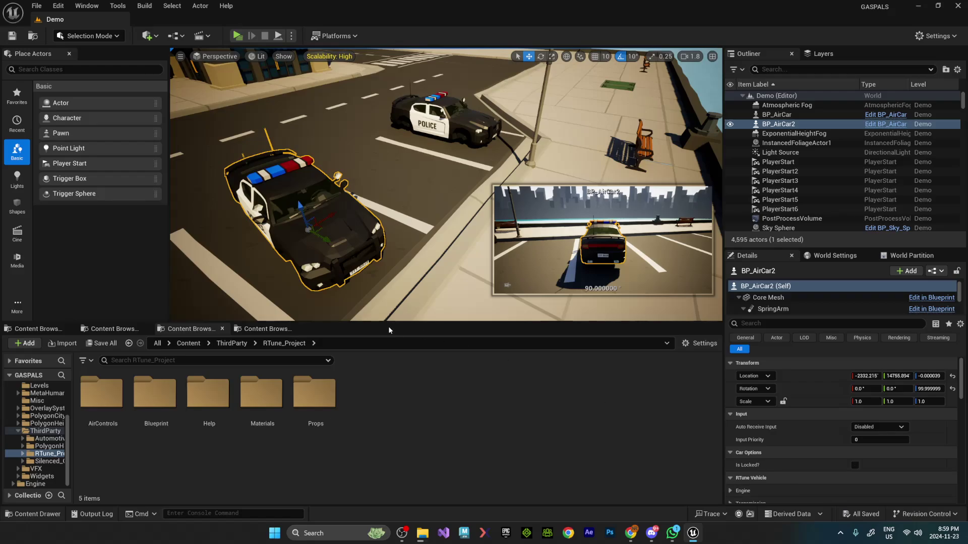
Check the number of players and the net mode in the multiplayer play options
left_click(291, 36)
mouse_move(356, 258)
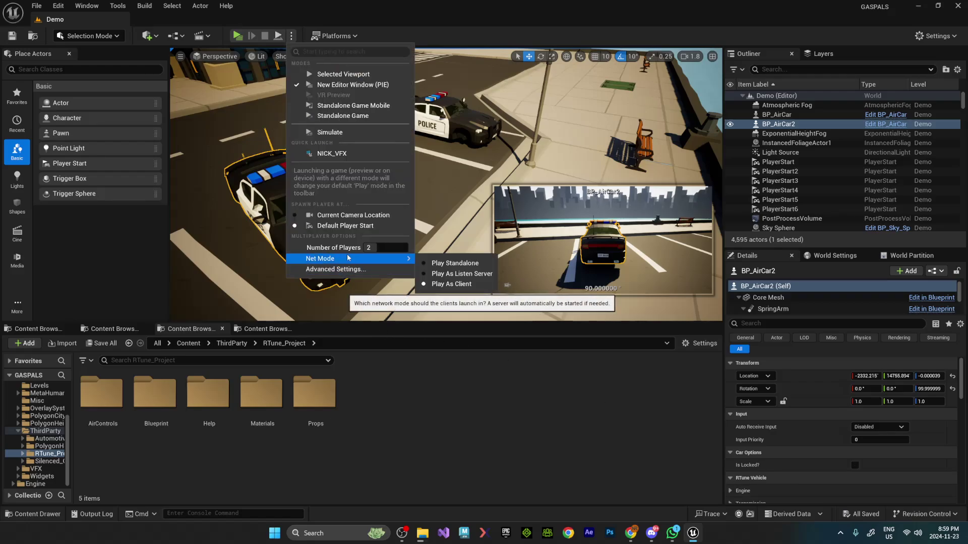
left_click(311, 10)
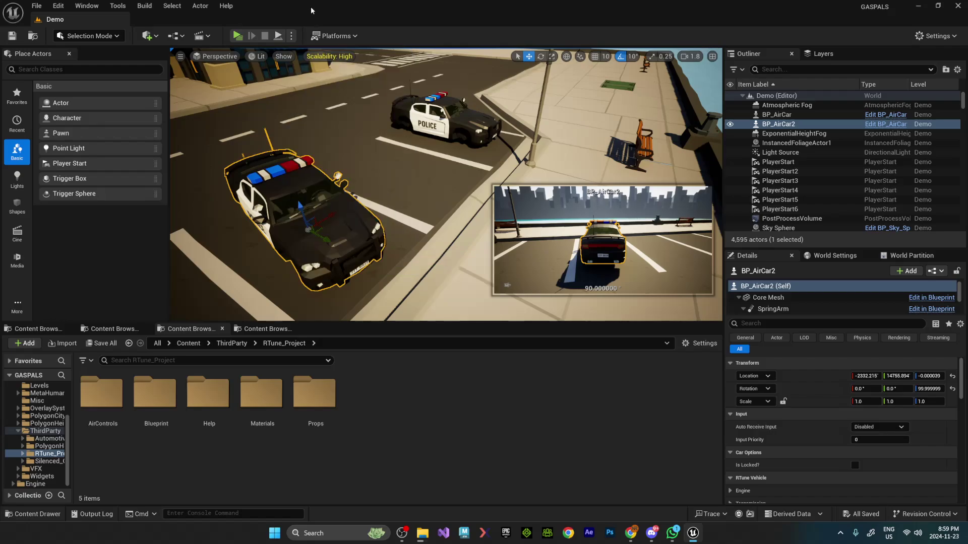
Show the level viewport full screen and pull back from the police cars to an aerial view of the whole city
left_click(372, 147)
key("F11")
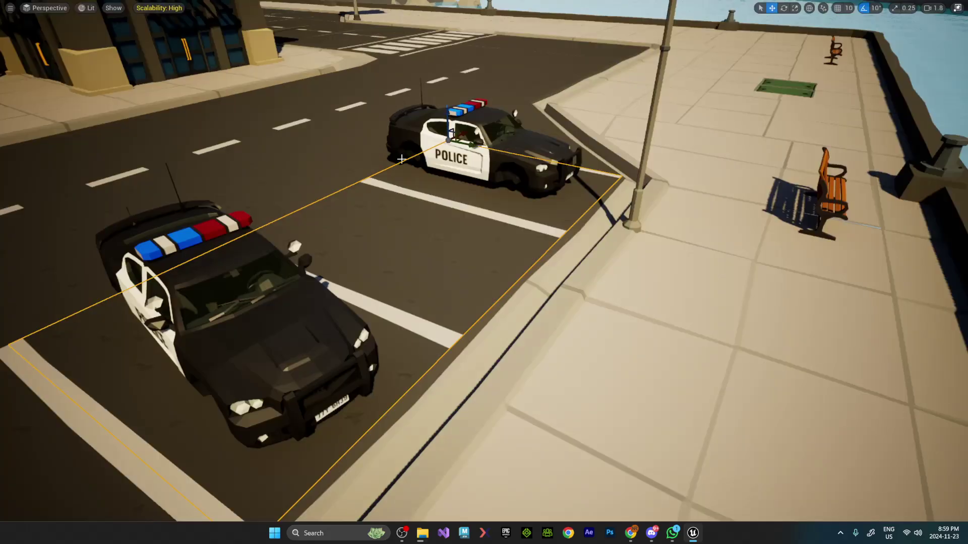
key("s")
right_click_drag(403, 158, 202, 152)
key("s")
right_click_drag(333, 207, 136, 210)
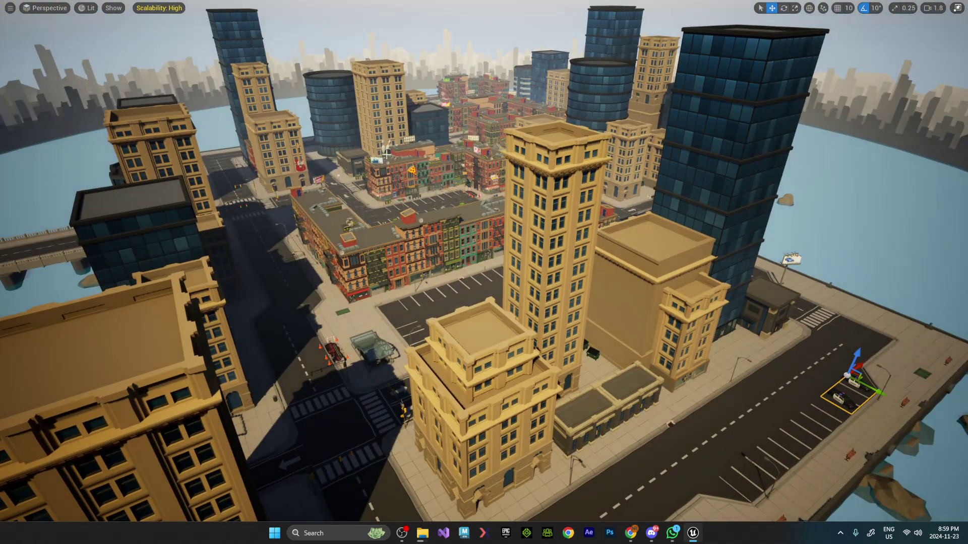
Fly over the city blocks, inspect the waterfront street and billboard, and return to the two parked police cars
right_click_drag(386, 155, 239, 151)
key("w")
key("s")
right_click_drag(387, 154, 550, 118)
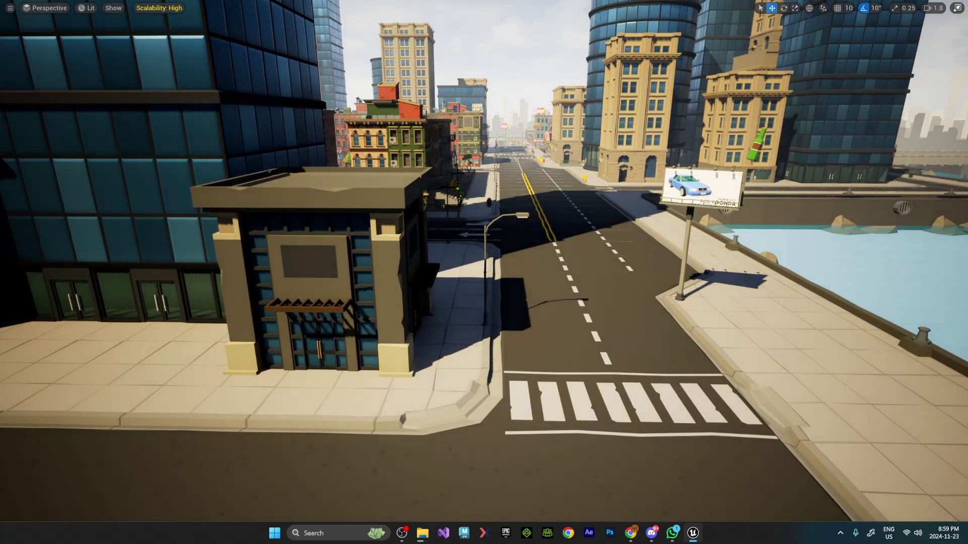
mouse_move(391, 167)
right_mouse_down()
mouse_move(399, 177)
mouse_move(383, 202)
mouse_move(391, 167)
right_mouse_up()
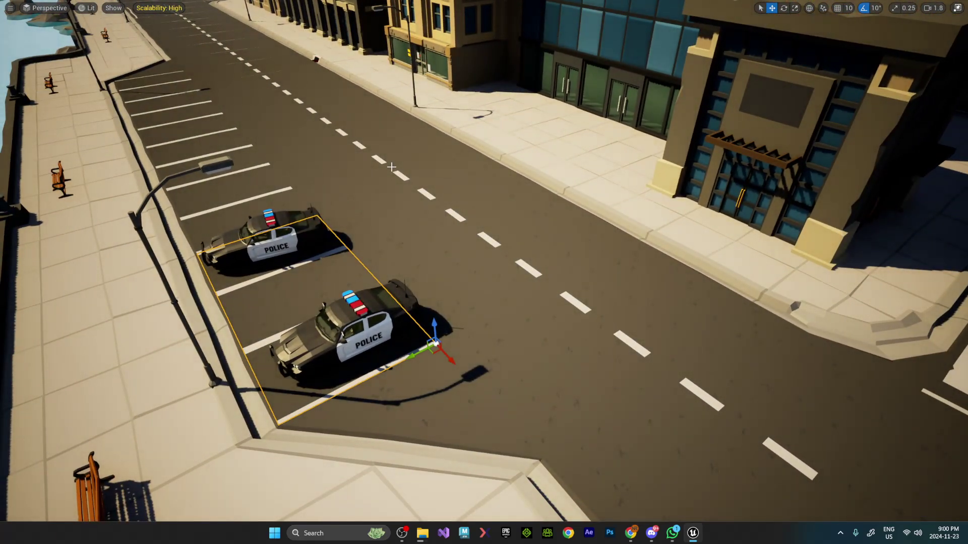